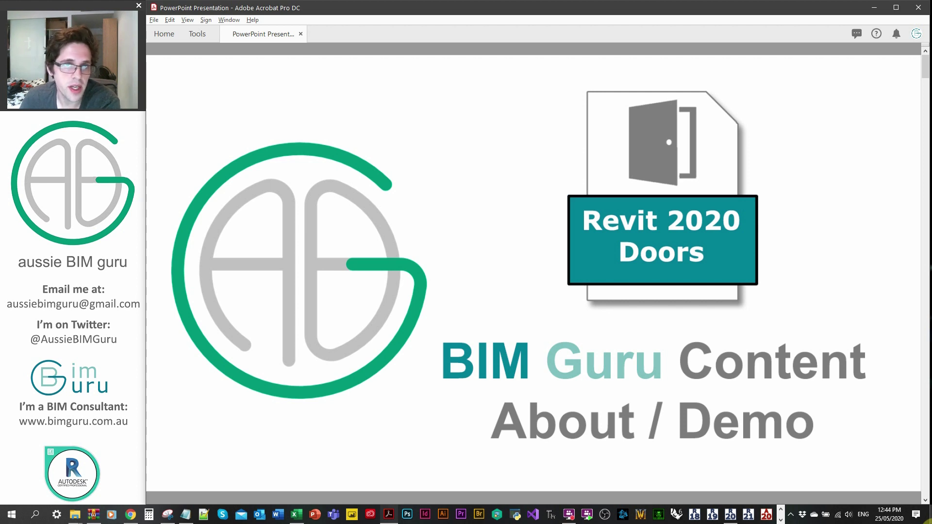
- Advance the PDF through Demonstration, Work vs. Play and Announcing to the 'Supports the Revit Template' slide
key("Right")
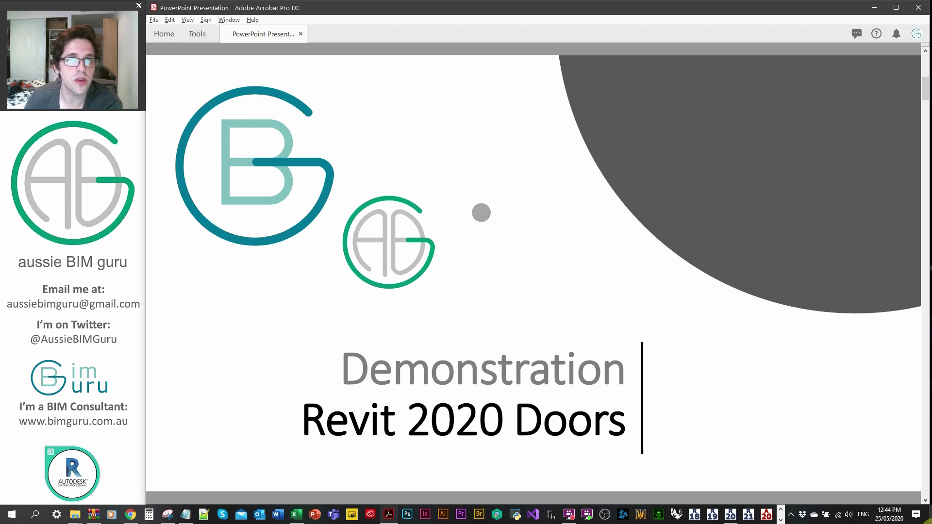
key("Right")
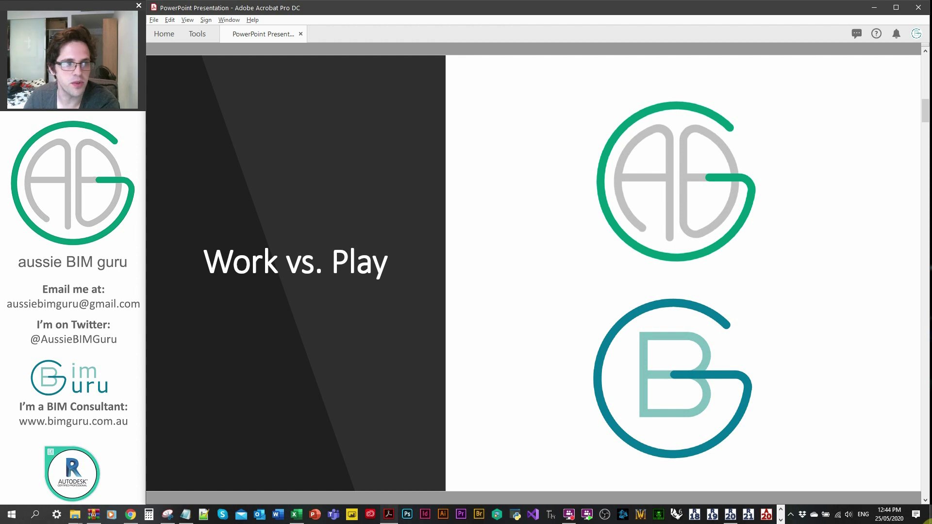
key("Right")
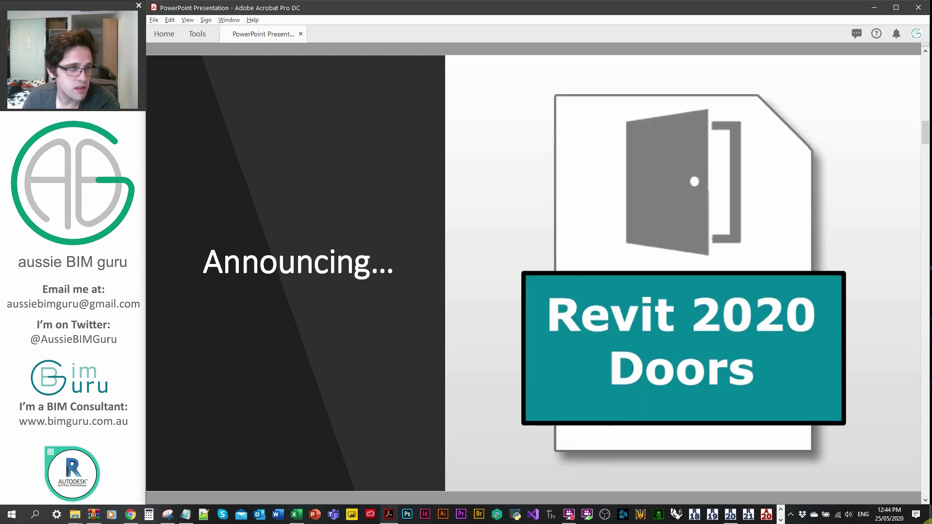
key("Right")
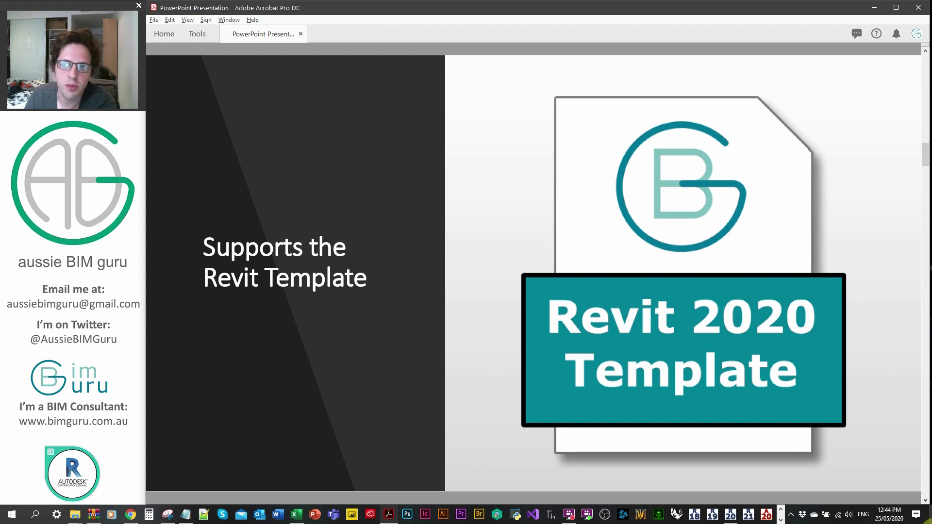
- Page through Purpose of this video, Please note, Pricing and Why share it? to 'How to purchase'
key("Page_Down")
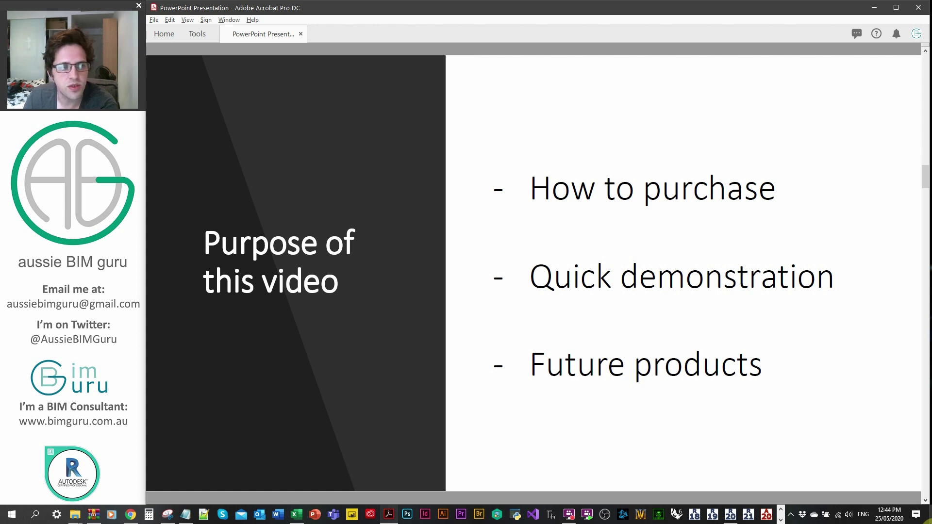
key("Page_Down")
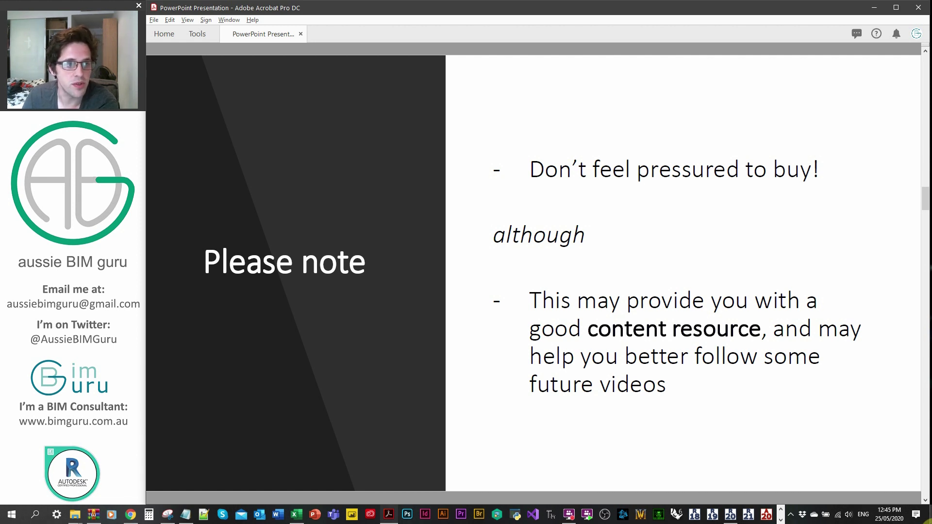
key("Page_Down")
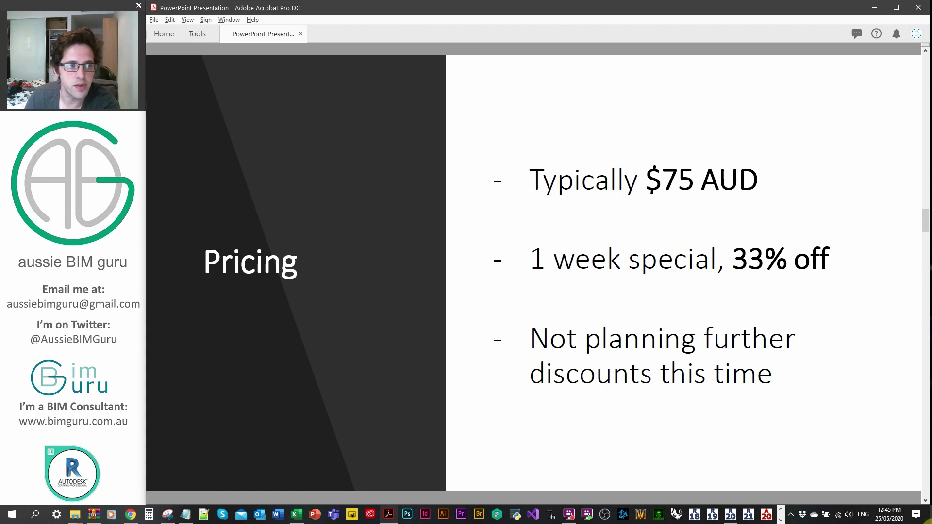
key("Right")
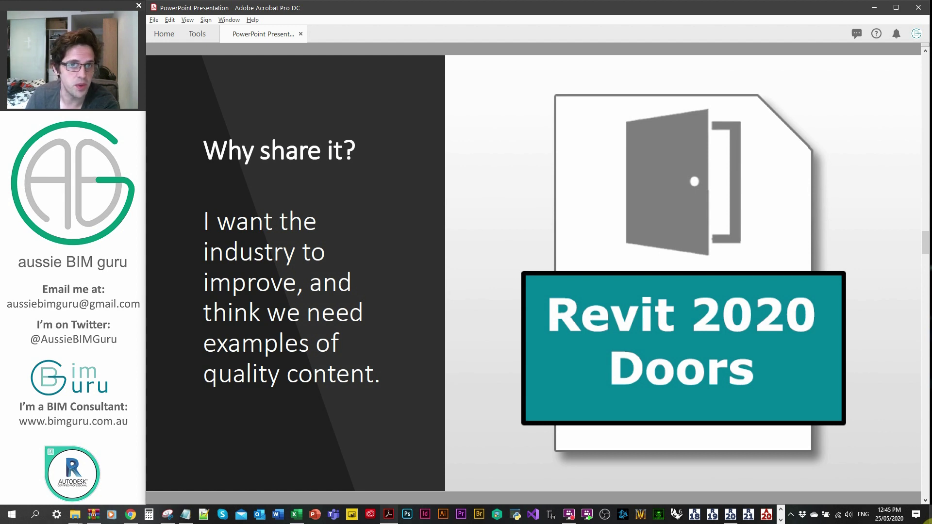
key("Right")
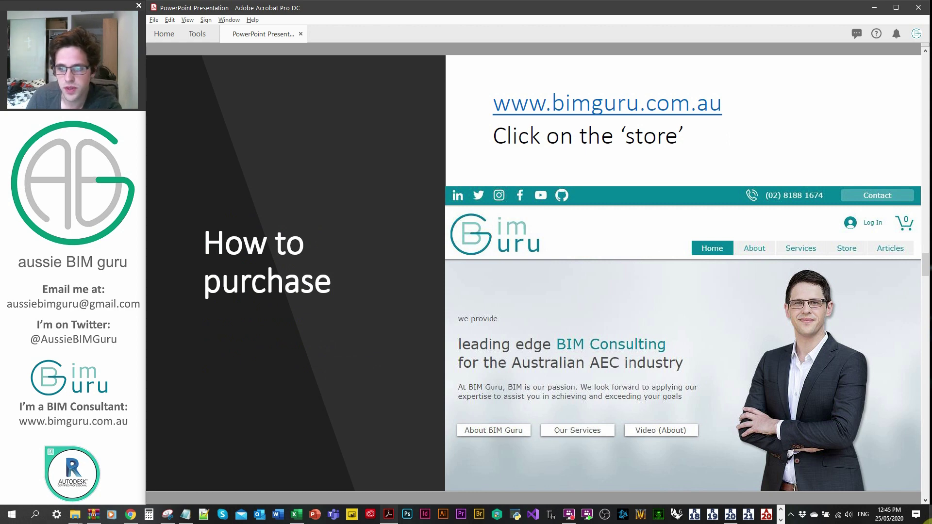
- Advance past the store and doors product screenshots to the 'What do you get?' slide
key("Right")
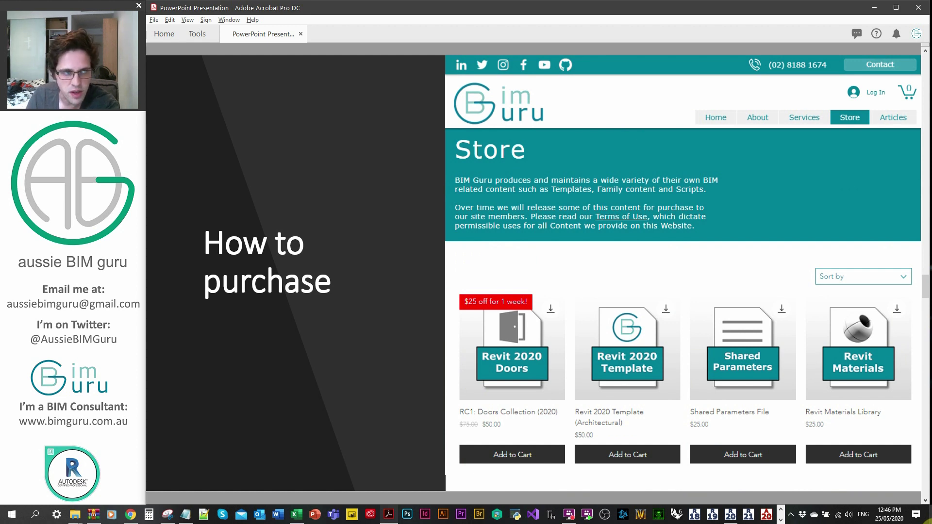
key("Right")
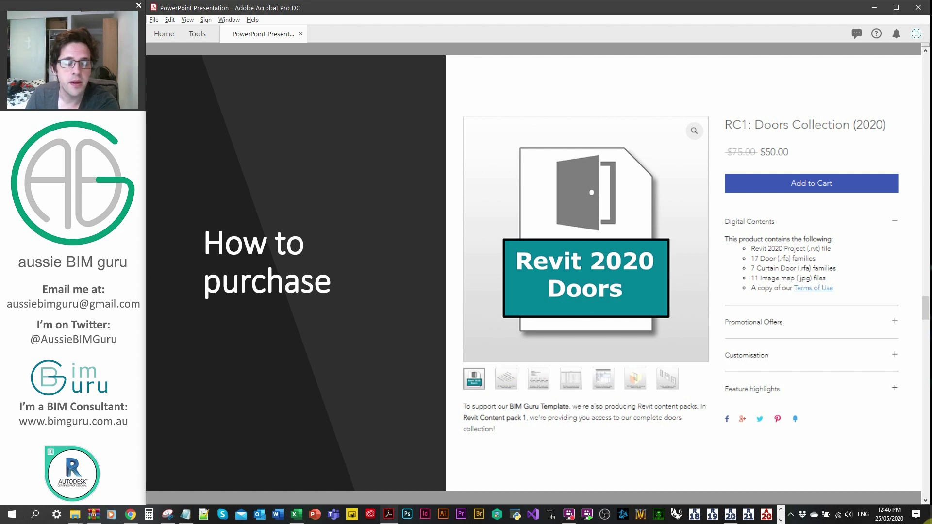
key("Right")
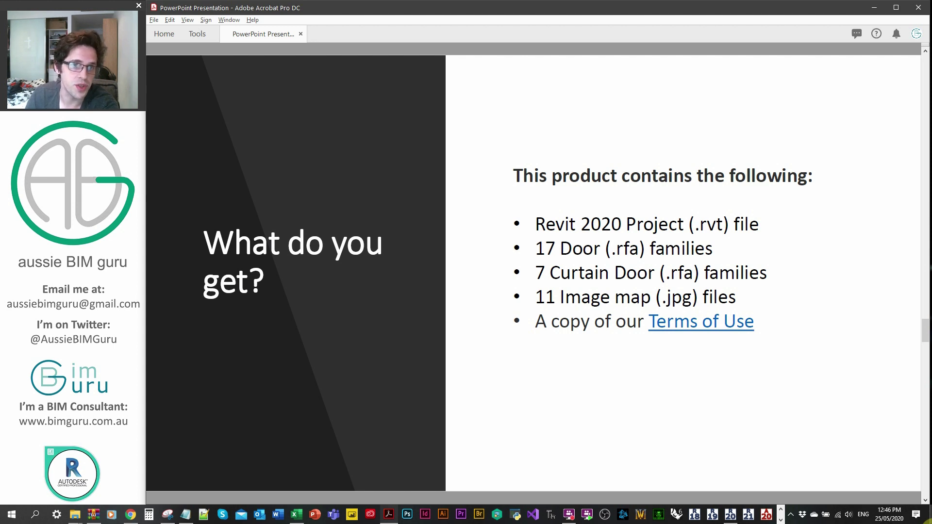
- Move through 'Available separately' and 'Coming soon!' to the 'Quick demo' slide
key("Right")
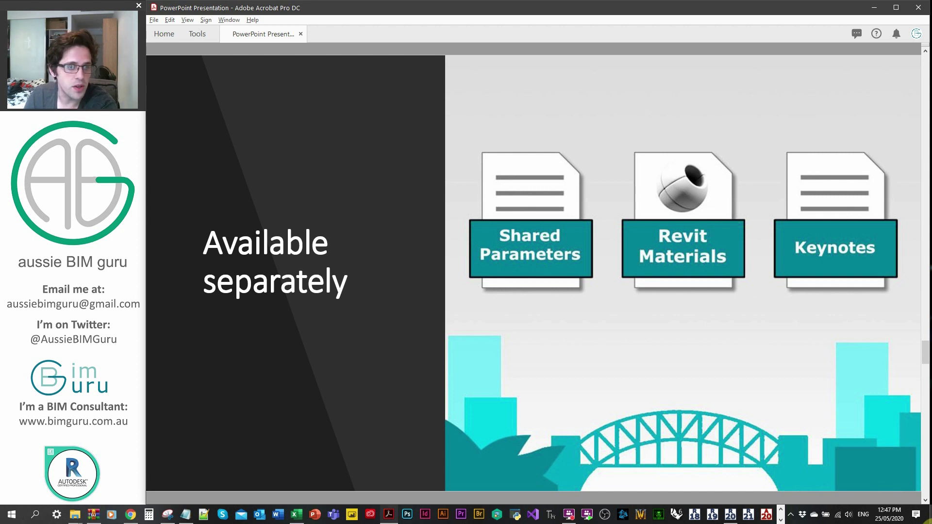
key("Page_Down")
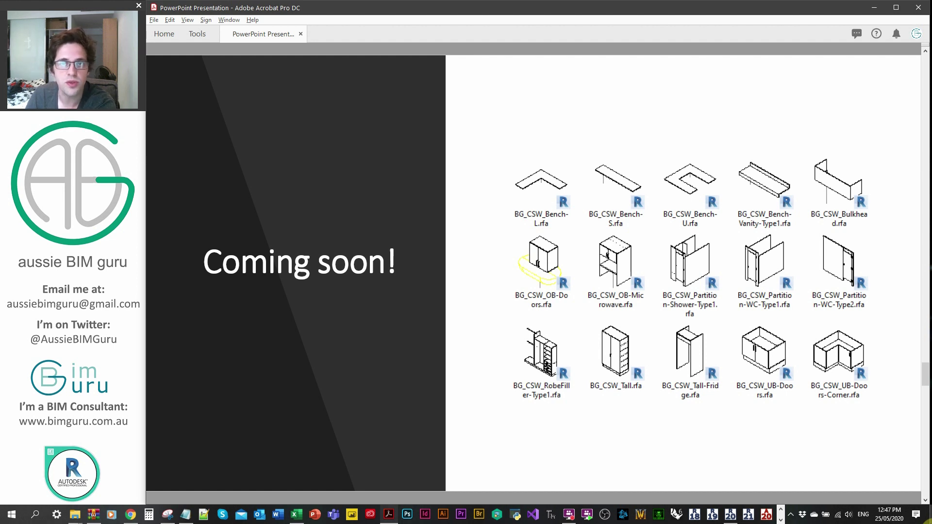
scroll(539, 265, "down", 3)
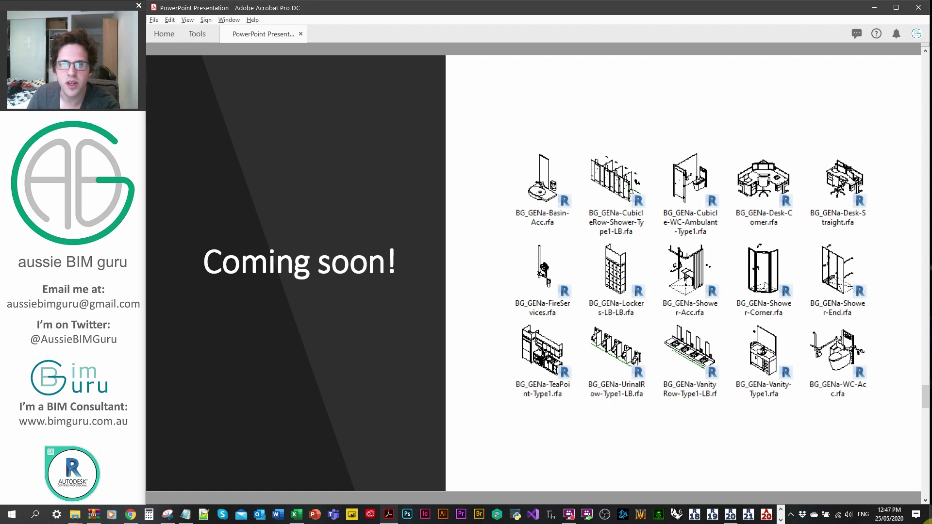
key("Page_Down")
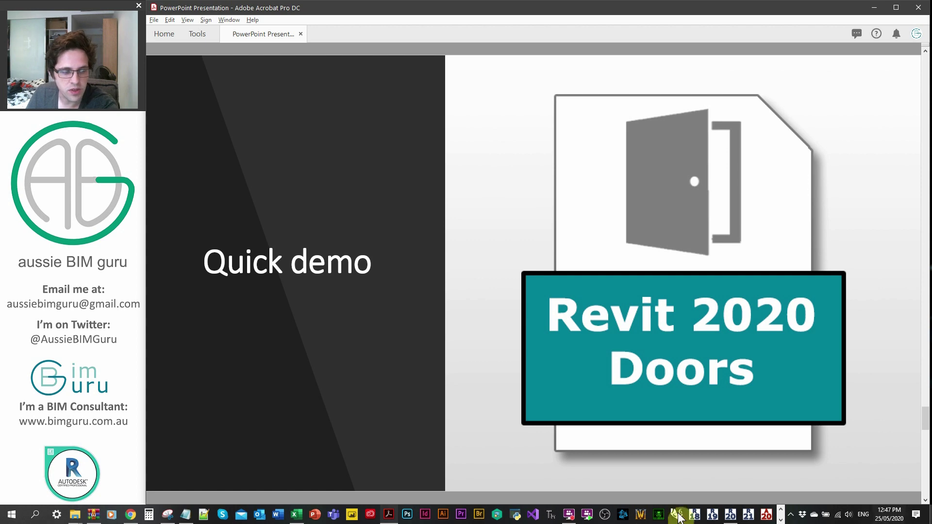
mouse_move(78, 517)
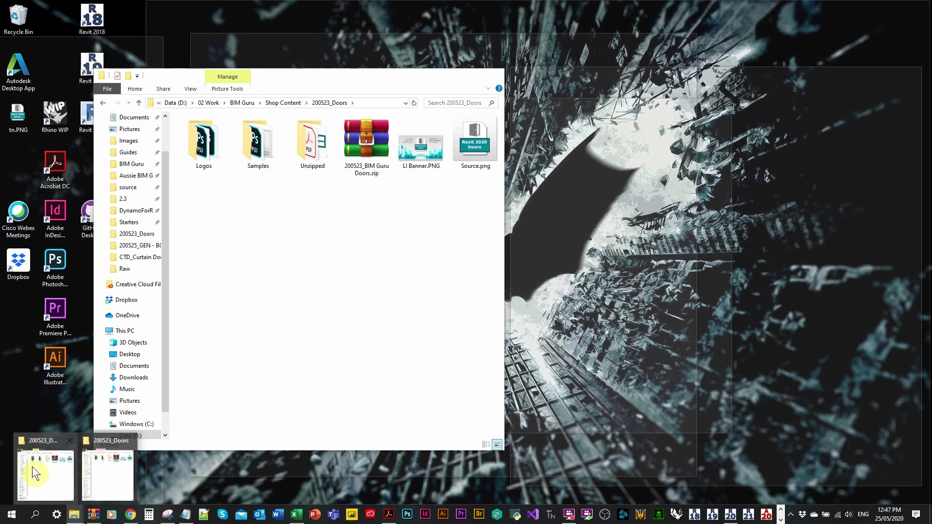
- Bring the 200523_Doors Explorer window forward, shift it right, and open the Unzipped folder
left_click(32, 466)
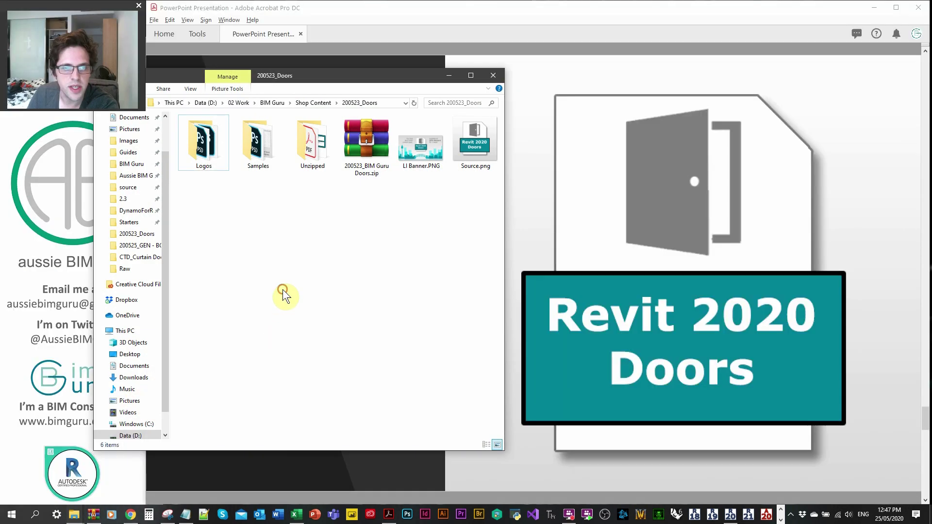
left_click(322, 75)
left_click_drag(322, 74, 480, 75)
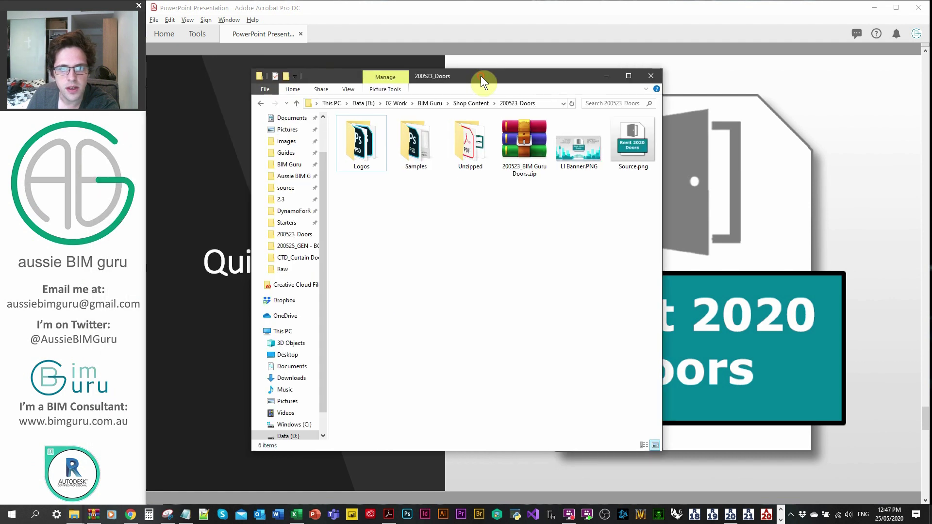
double_click(457, 150)
left_click(362, 138)
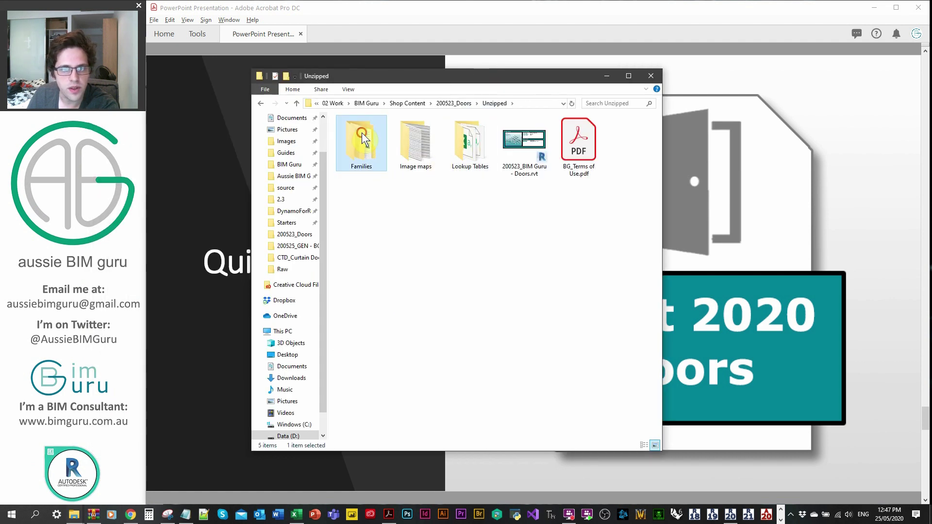
left_click(415, 146)
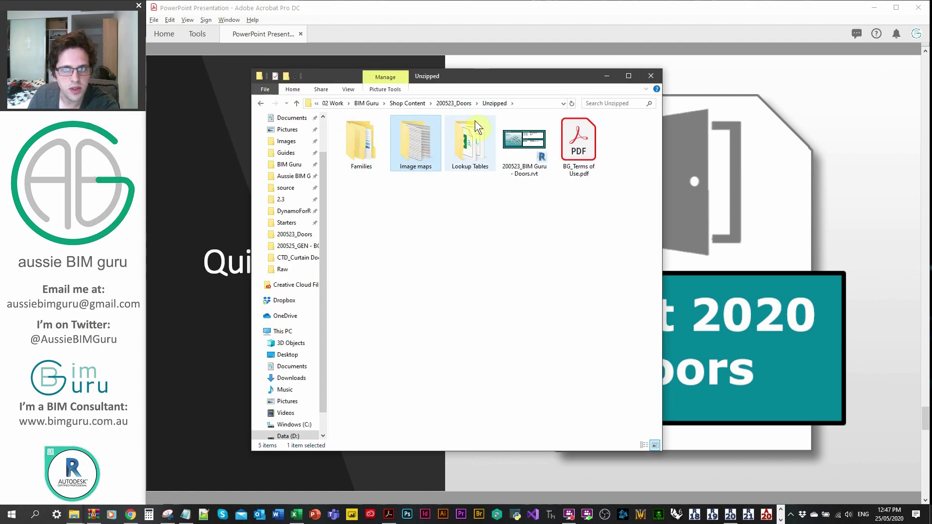
left_click(560, 214)
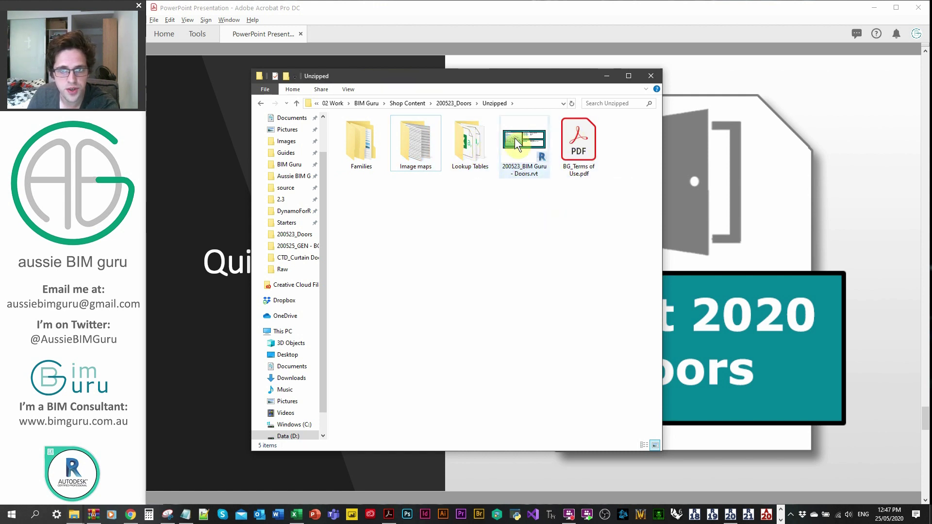
- Open the Families folder and then the DOR_Doors folder
double_click(351, 146)
left_click(367, 144)
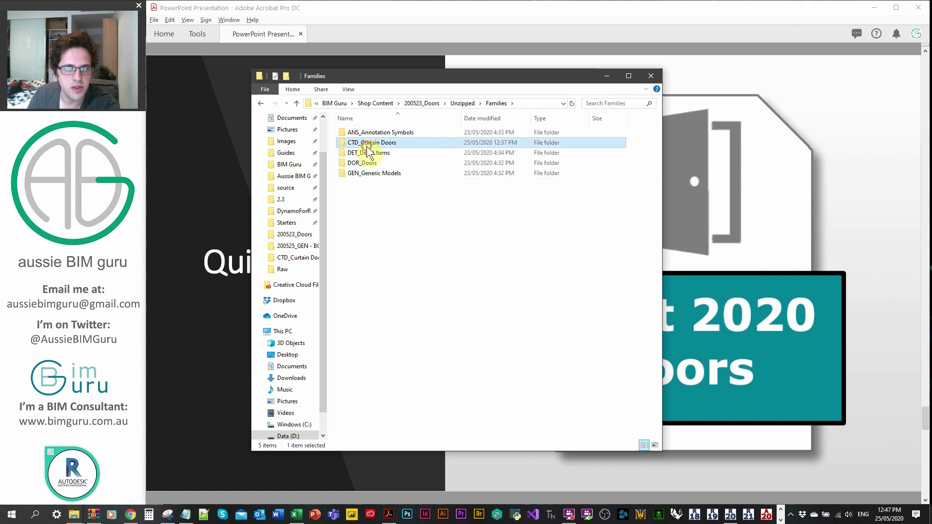
left_click(375, 162)
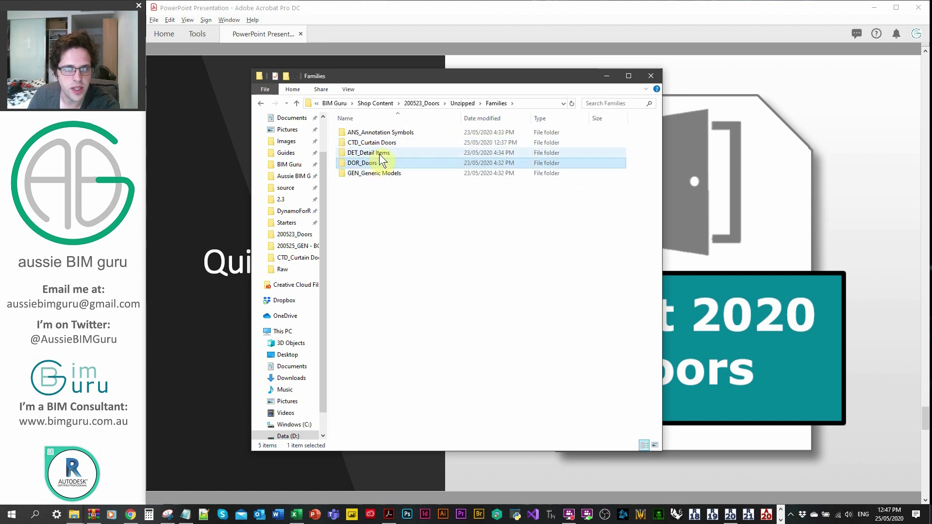
key("Down")
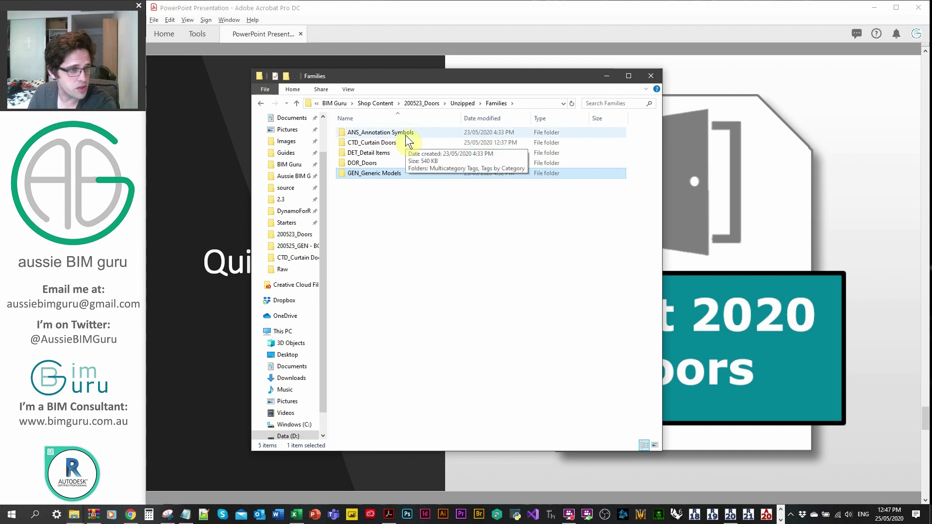
double_click(376, 163)
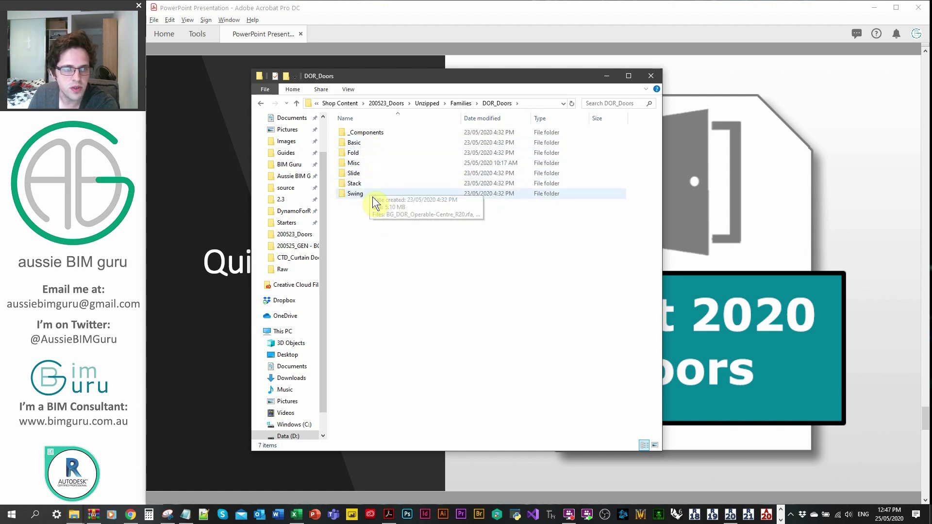
- Browse the Basic and Swing door family folders
double_click(369, 142)
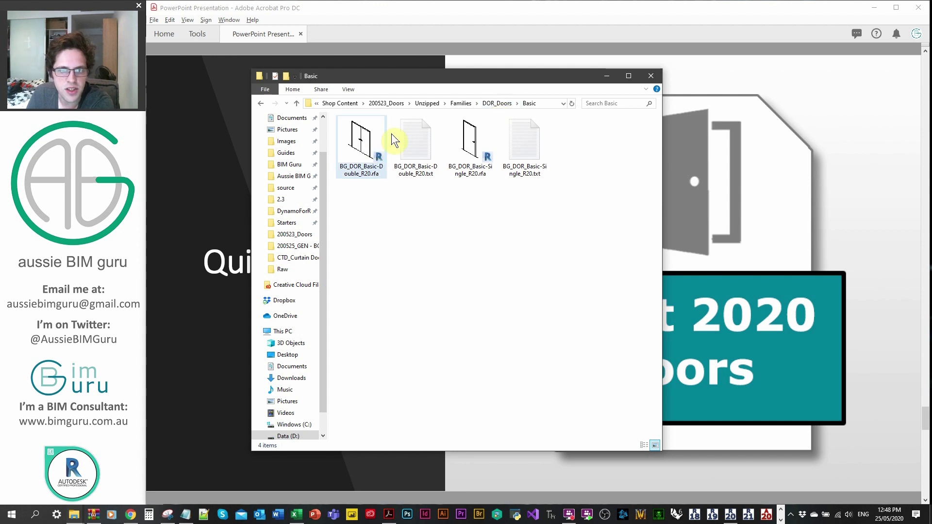
left_click(498, 103)
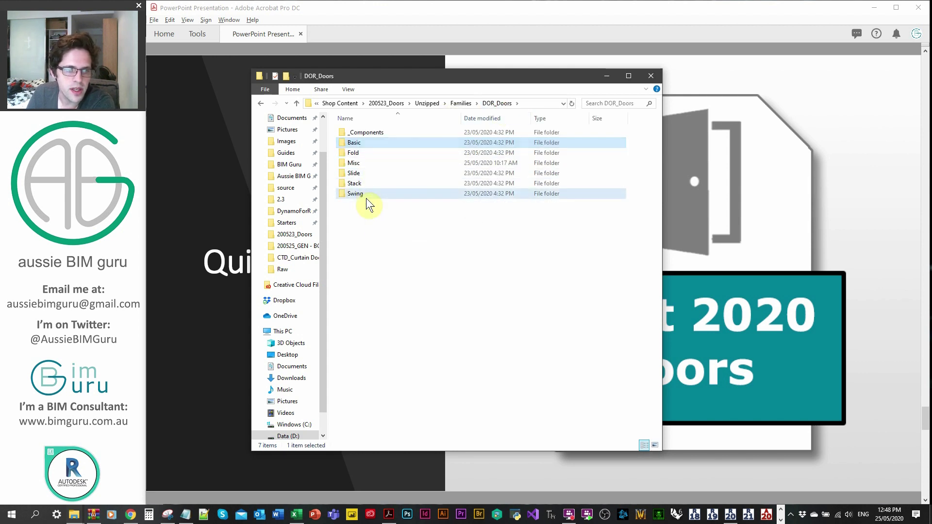
double_click(366, 199)
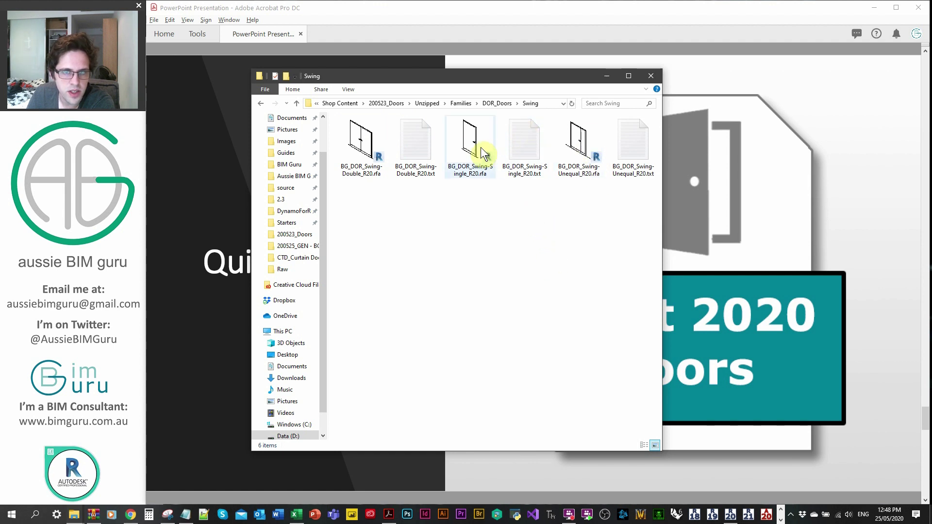
left_click(474, 250)
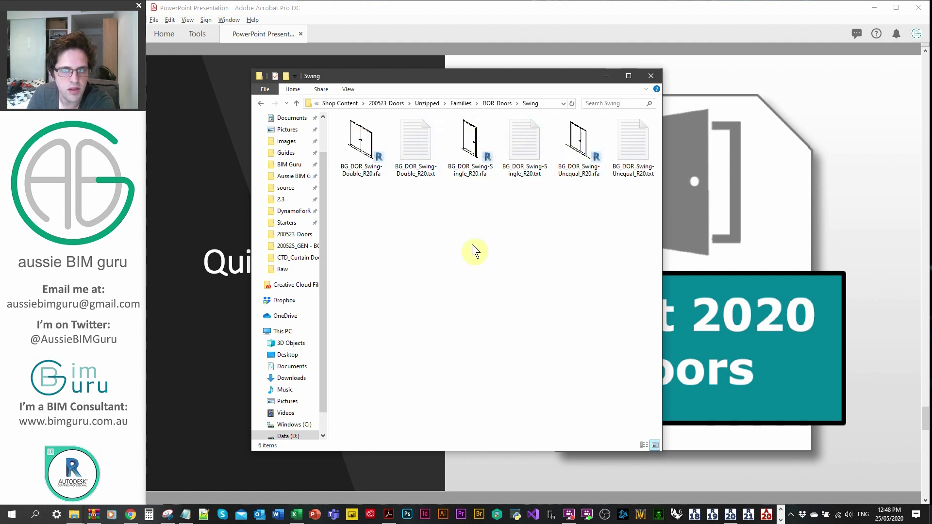
- Browse the Stack and Slide folders, selecting BG_DOR_Slide-Single_R20.rfa
left_click(502, 103)
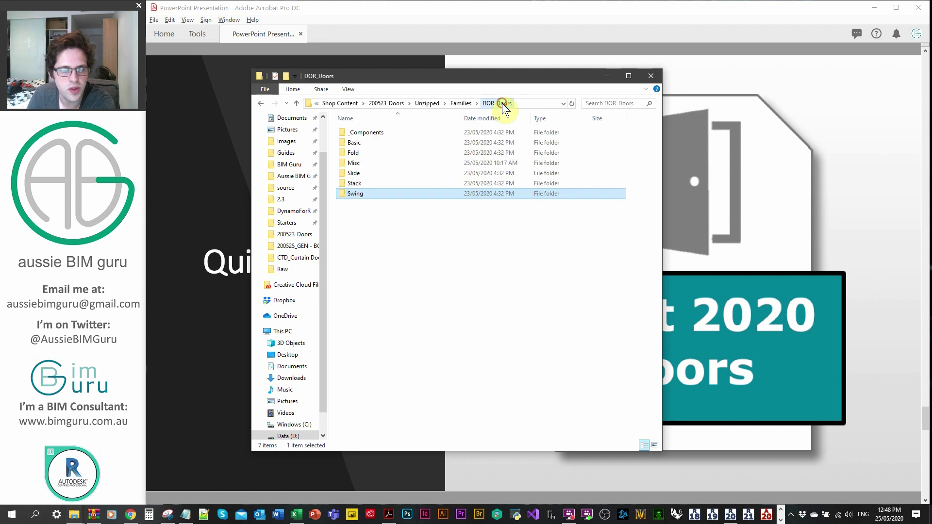
double_click(367, 180)
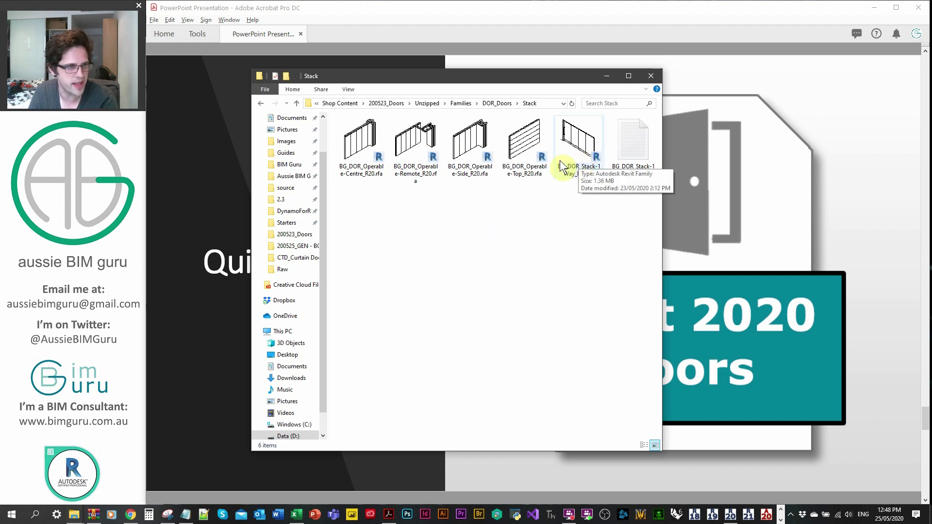
left_click(497, 103)
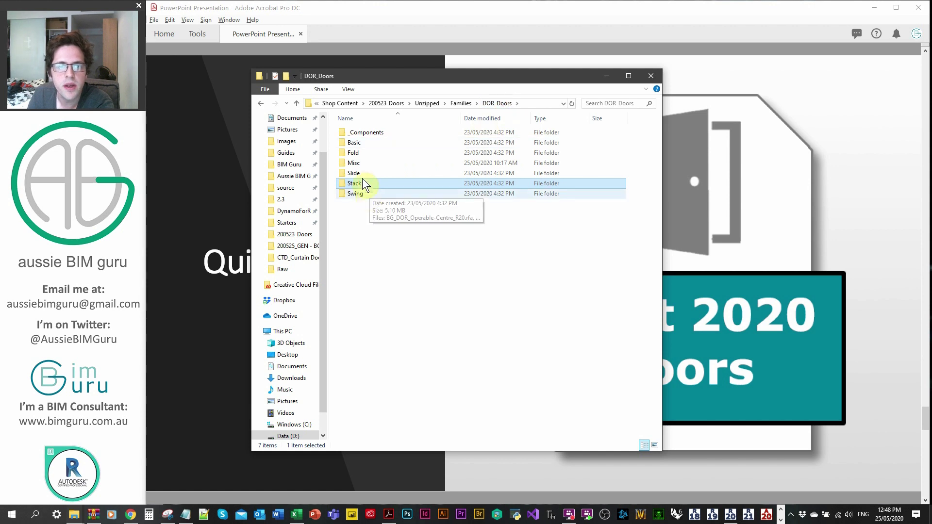
double_click(358, 180)
left_click(375, 172)
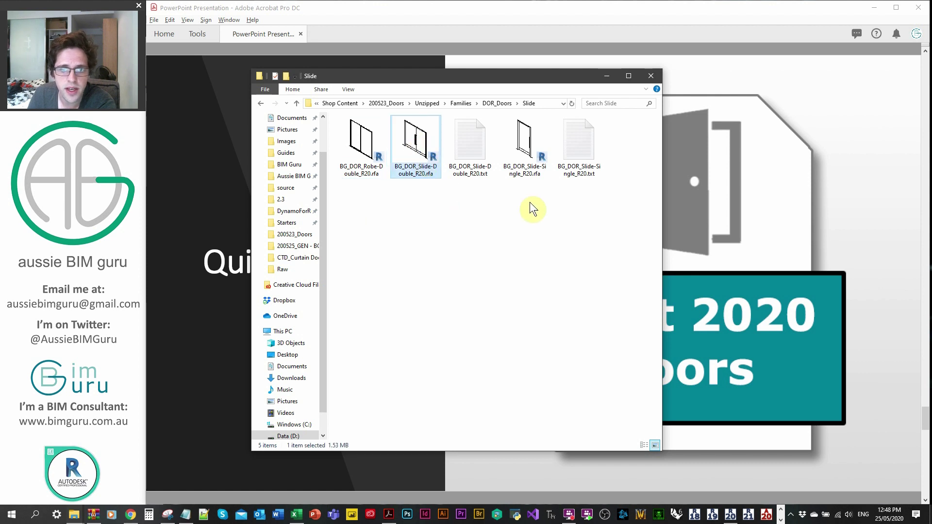
left_click(528, 144)
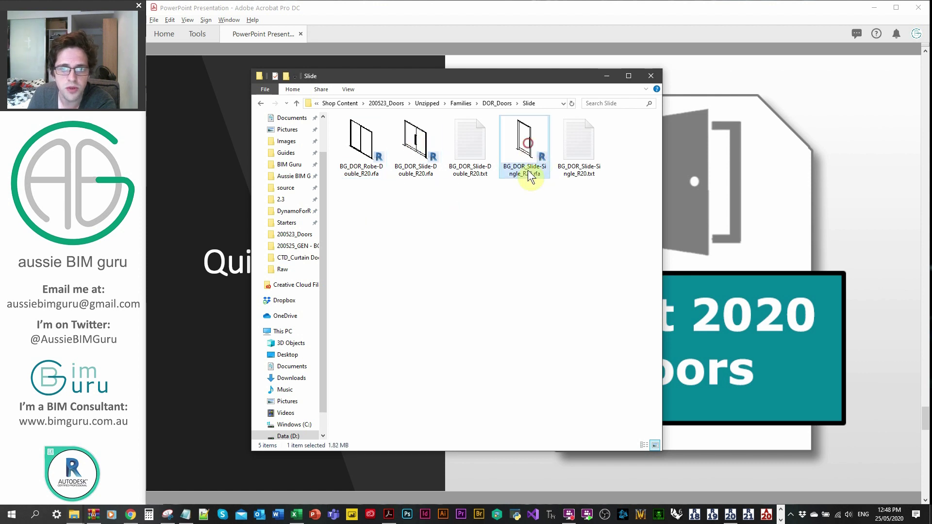
- Open the Misc folder and select the BG_DOR_Lift_R20 and BG_DOR_Roller-Overhead_R20 families
left_click(492, 103)
double_click(379, 162)
left_click(359, 160)
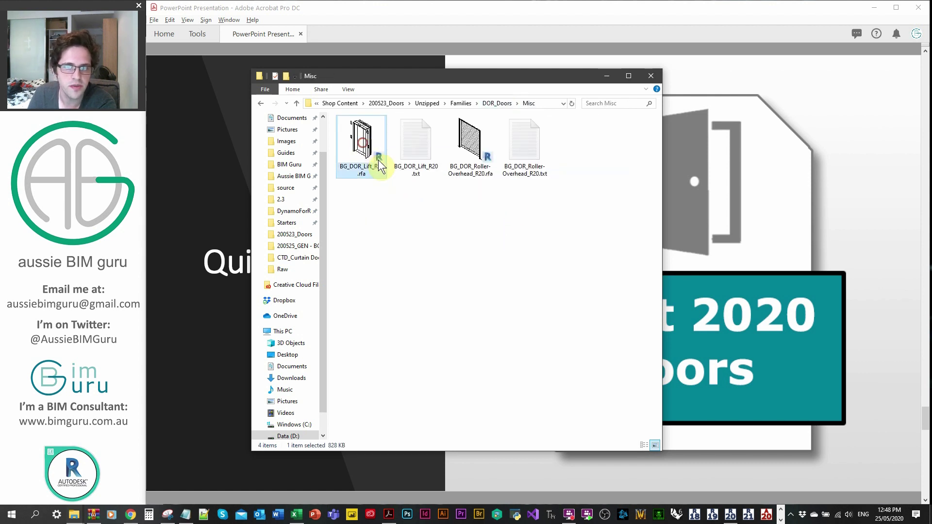
left_click(460, 153)
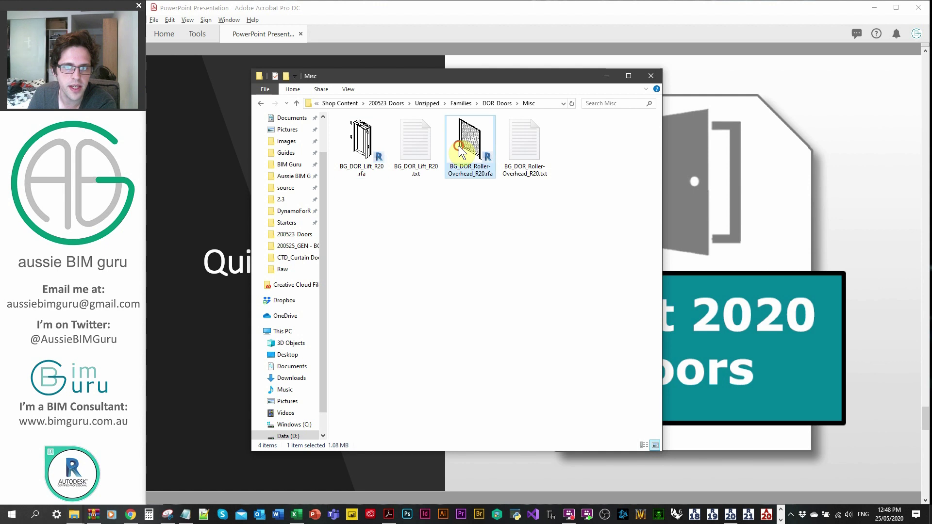
- Review the Fold-1 Way and Fold-2 Way families, then return up to the Families folder
left_click(498, 103)
double_click(365, 151)
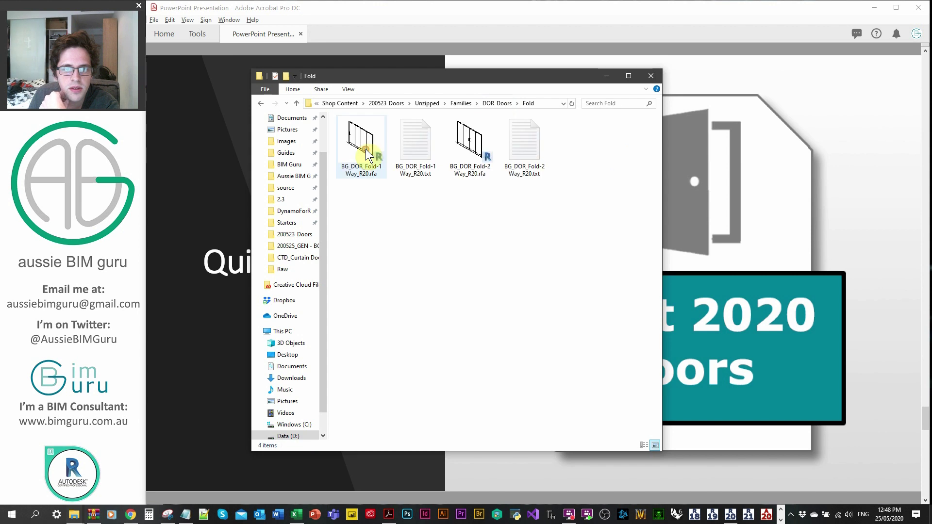
left_click(358, 149)
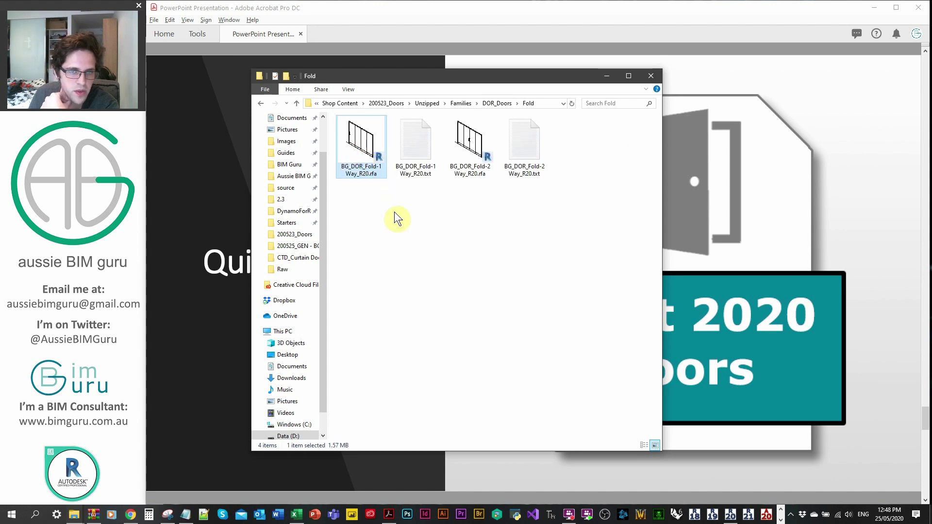
left_click(467, 145)
left_click(498, 104)
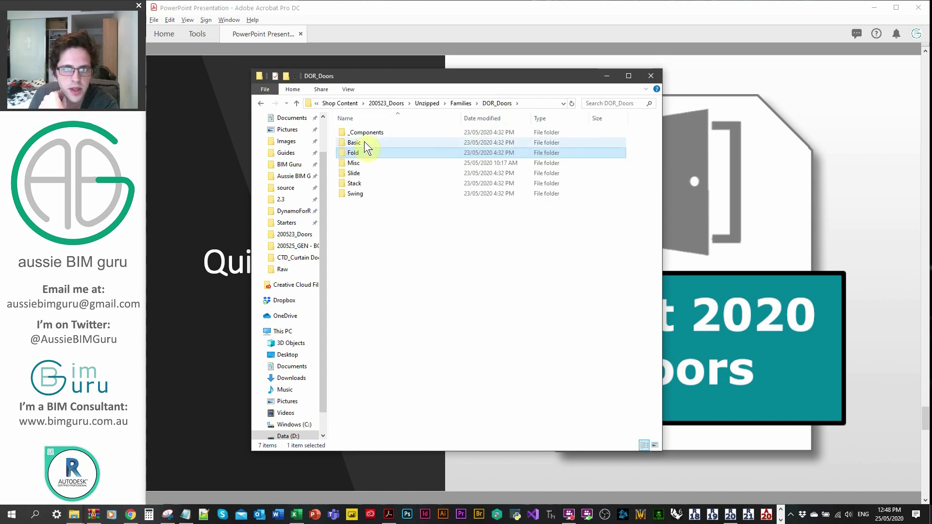
left_click(461, 105)
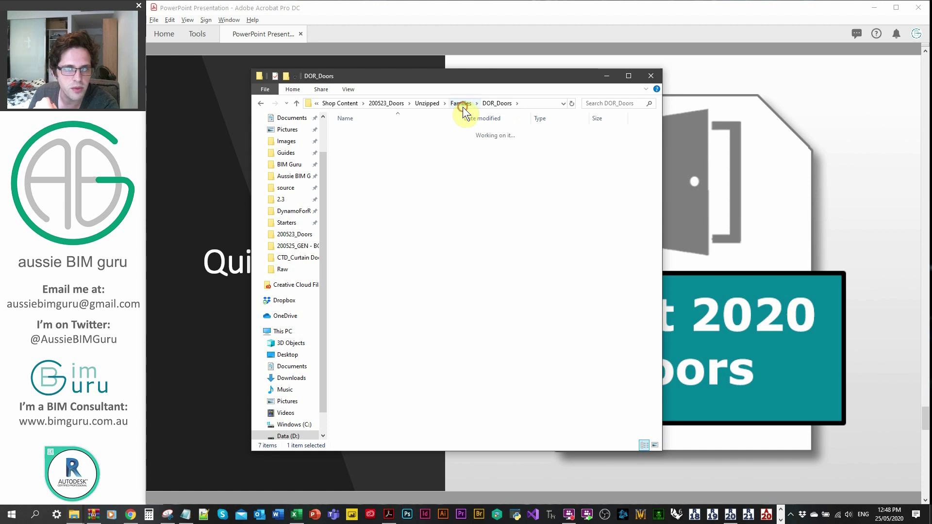
- Review the CTD_Curtain Doors pivot, sliding and swing glazed door families and the swing gate
double_click(380, 146)
left_click(462, 145)
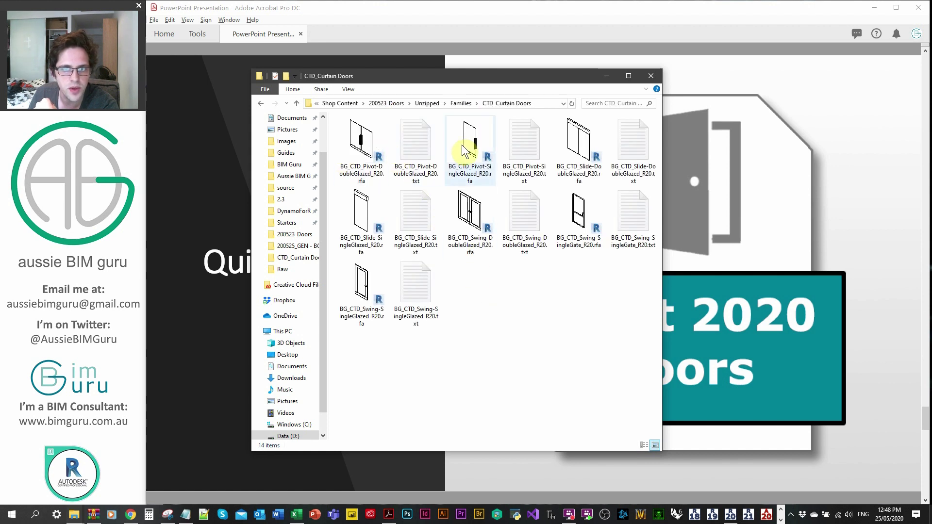
left_click(365, 144)
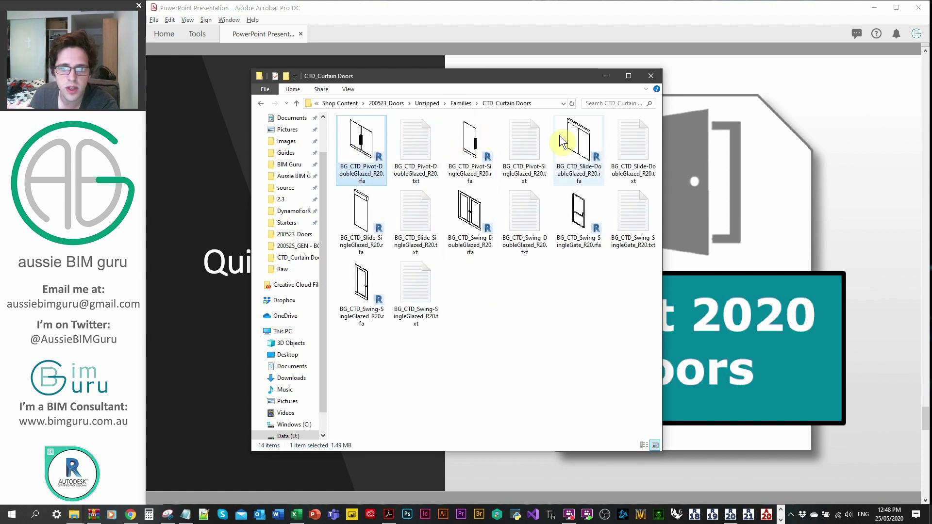
left_click(583, 143)
left_click(373, 216)
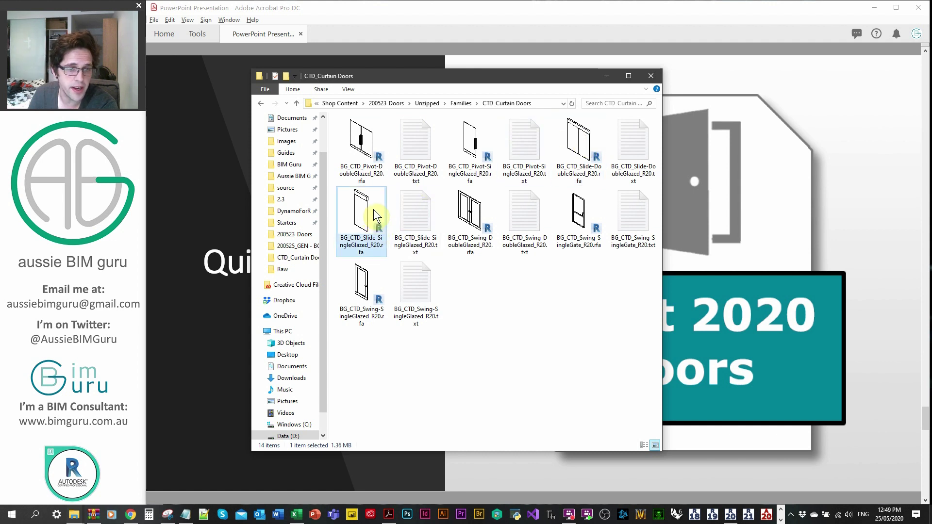
left_click(470, 227)
left_click(361, 286)
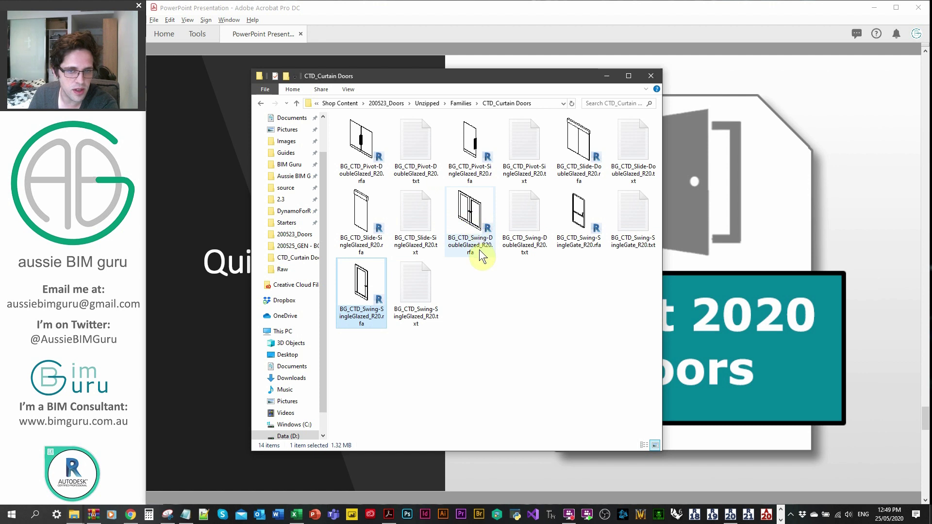
mouse_move(482, 255)
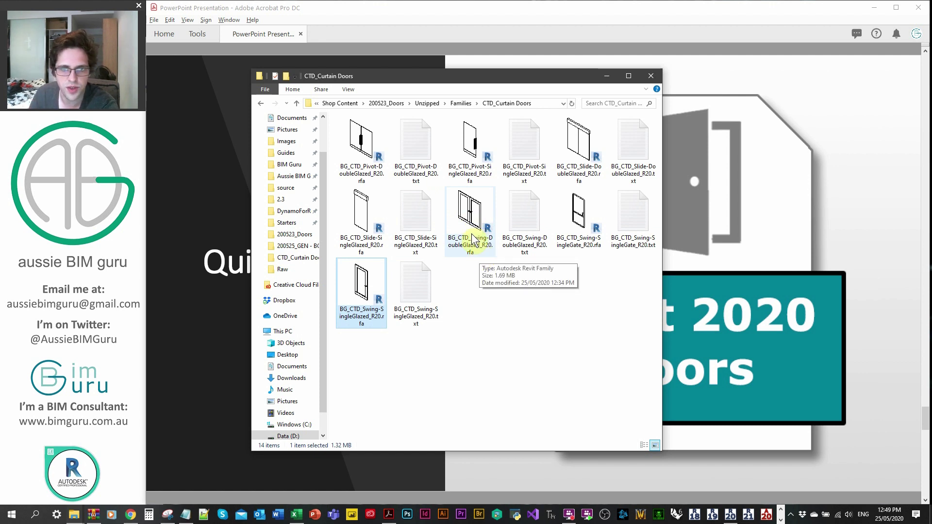
left_click(566, 222)
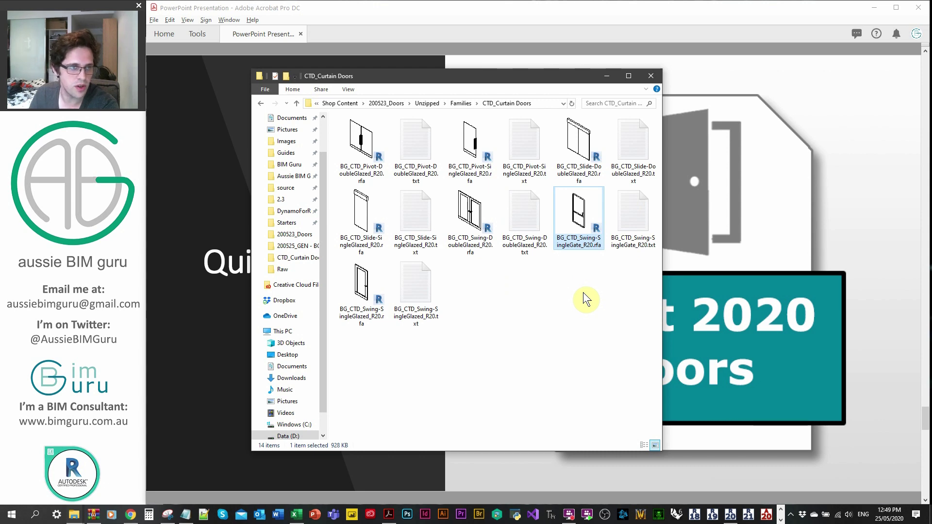
- Minimize File Explorer and switch to the Revit project
left_click(606, 302)
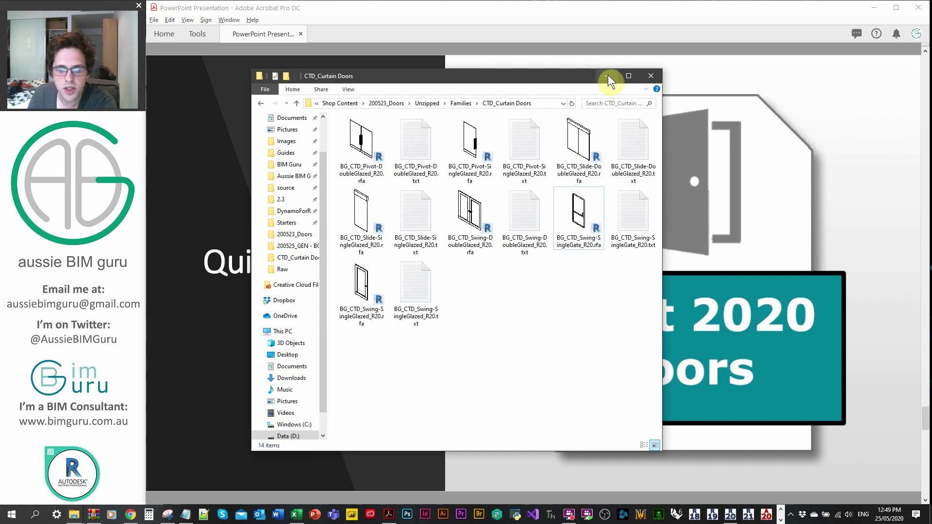
left_click(608, 75)
key("alt+Tab")
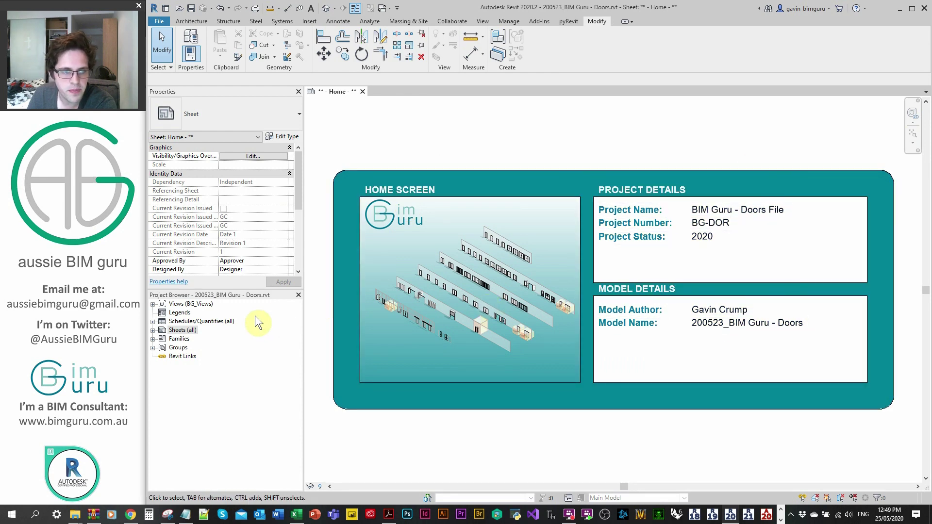
left_click(511, 21)
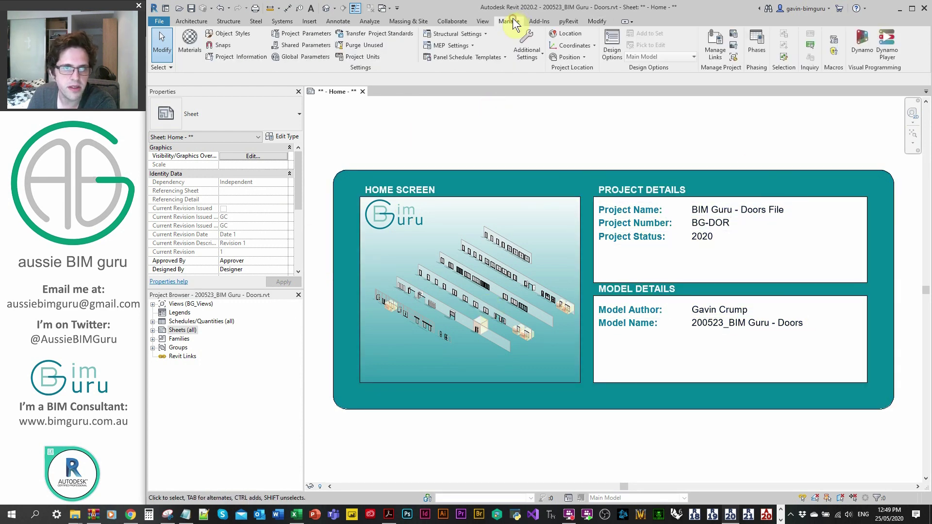
left_click(305, 34)
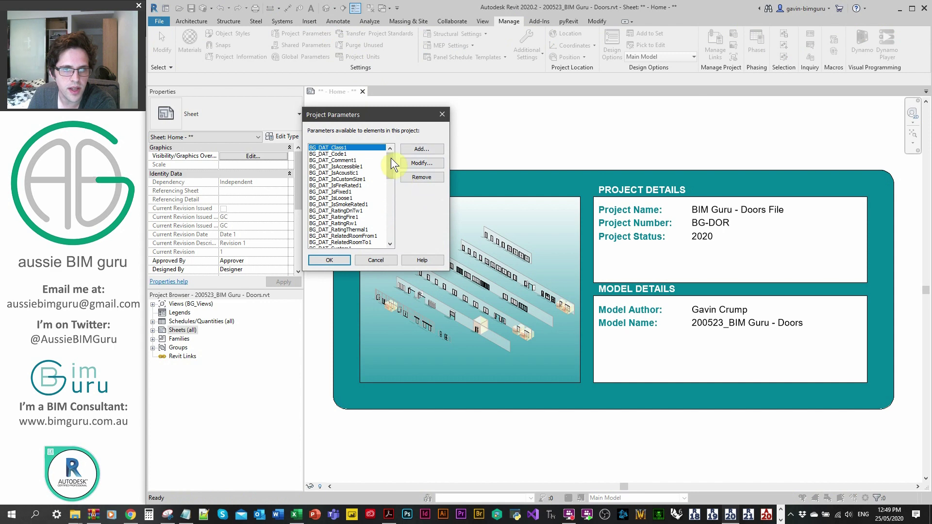
left_click_drag(391, 158, 386, 246)
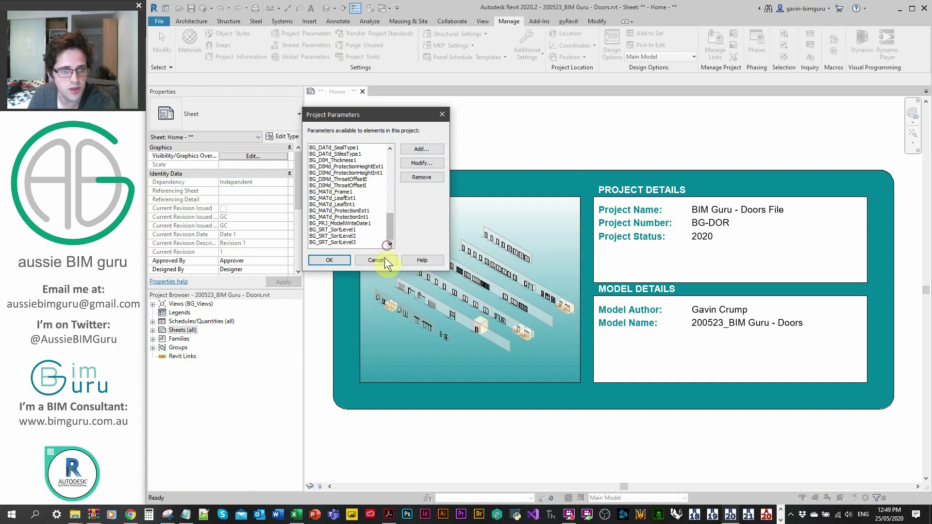
left_click(383, 261)
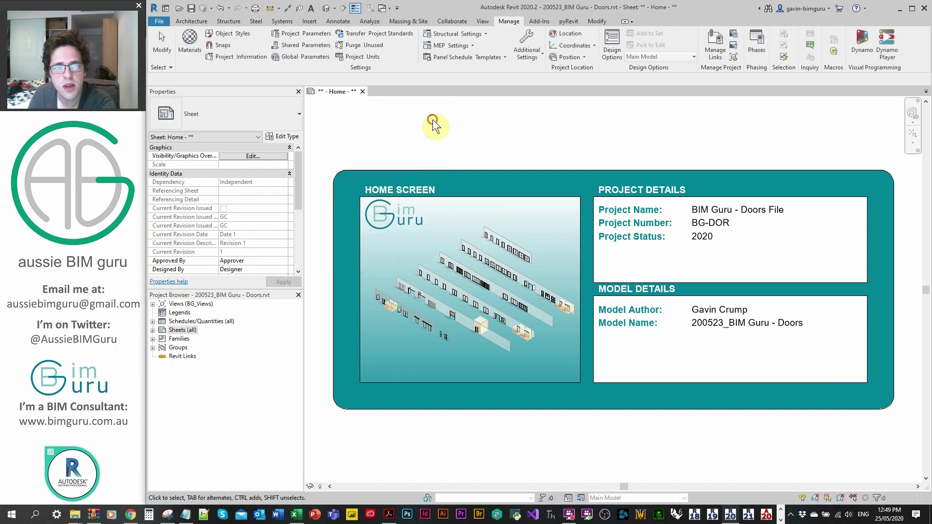
double_click(194, 322)
- Open Master_Doors and scroll across its door codes, 820–970 widths, 2040 heights and rating columns
double_click(189, 330)
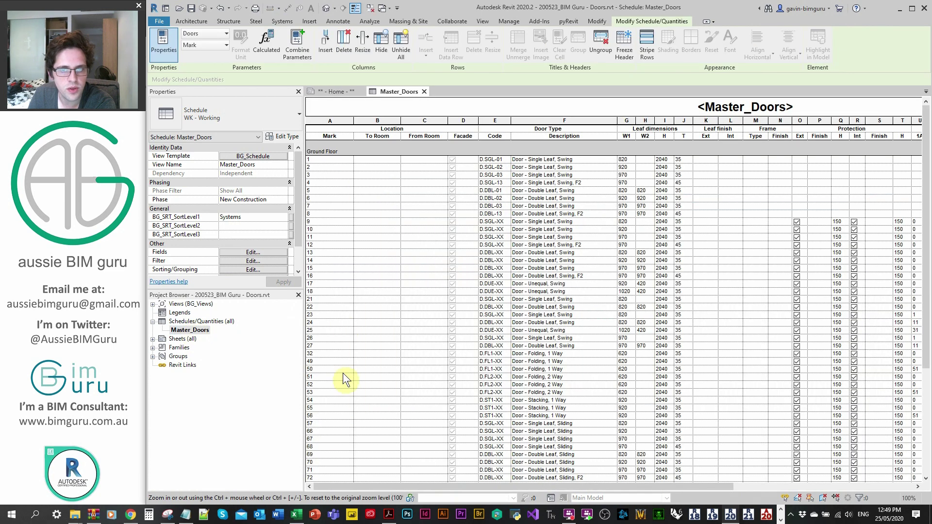
left_click_drag(363, 485, 573, 510)
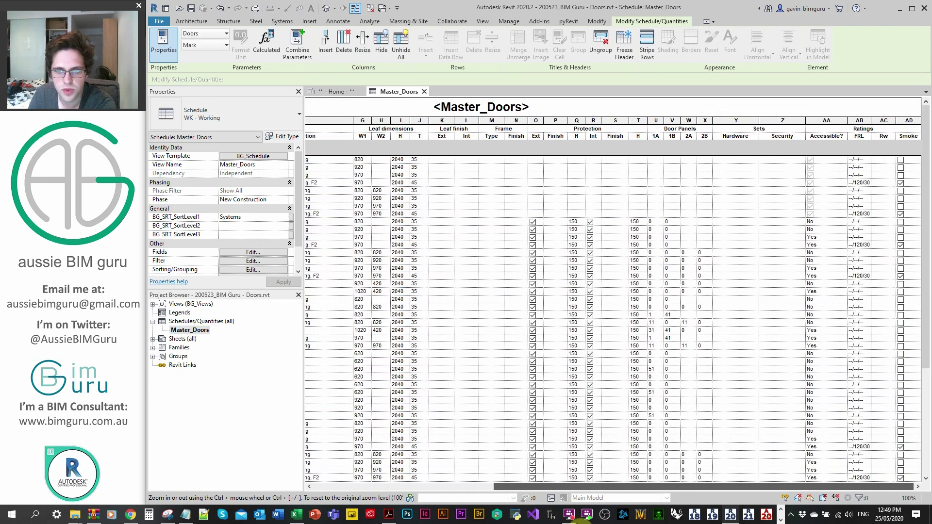
scroll(654, 413, "down", 6)
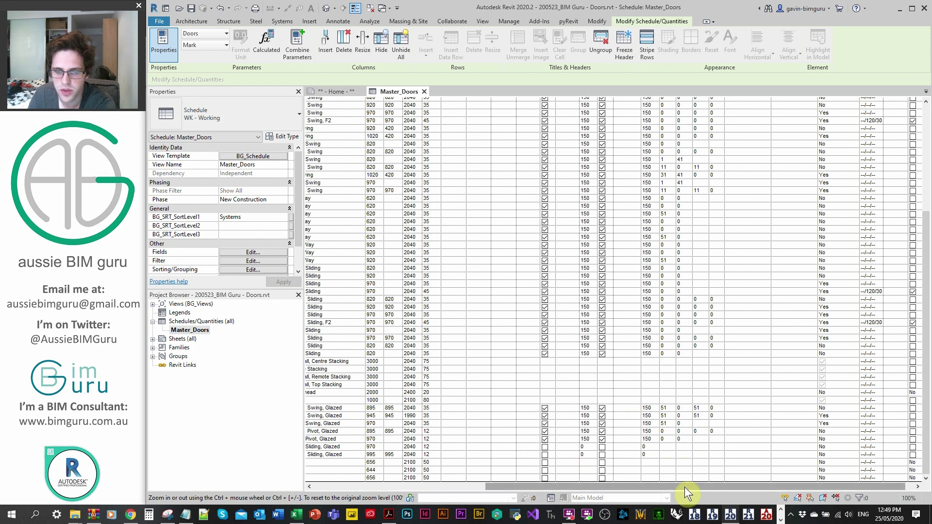
left_click_drag(684, 487, 685, 487)
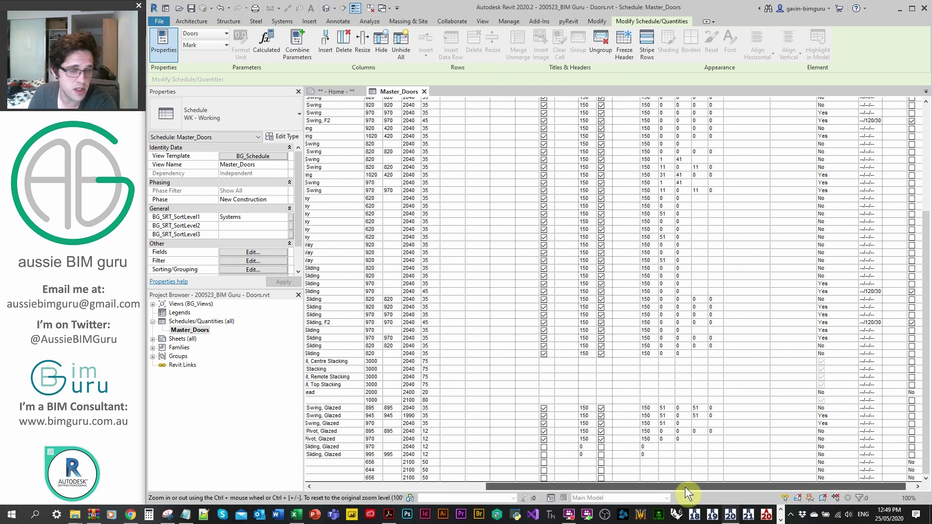
left_click_drag(686, 487, 743, 410)
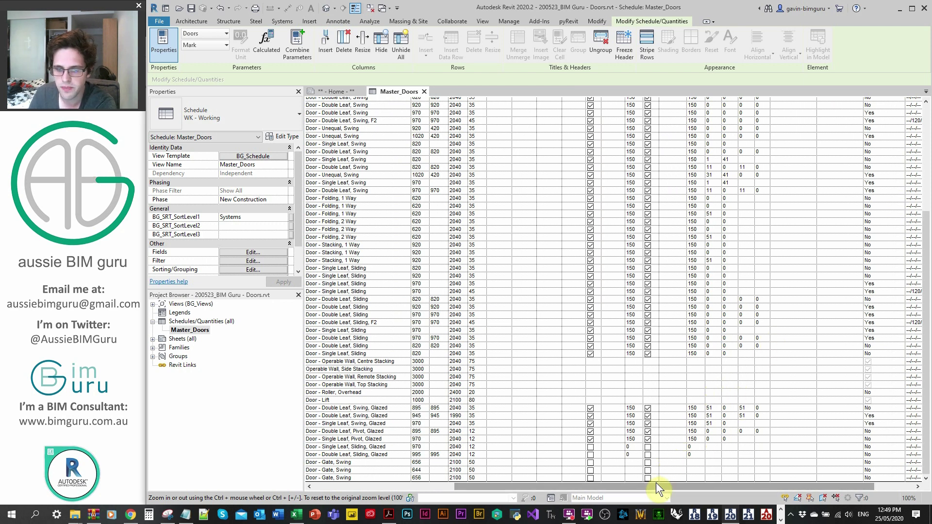
left_click_drag(656, 482, 443, 480)
scroll(581, 395, "up", 5)
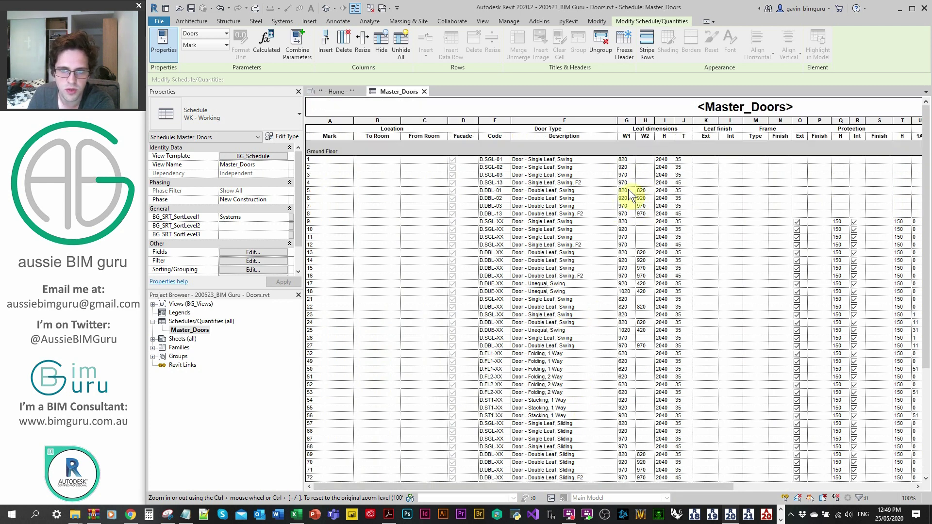
- Close Master_Doors and expand Views > 00_General > BG40 - Systems in the Project Browser
left_click(423, 92)
double_click(205, 322)
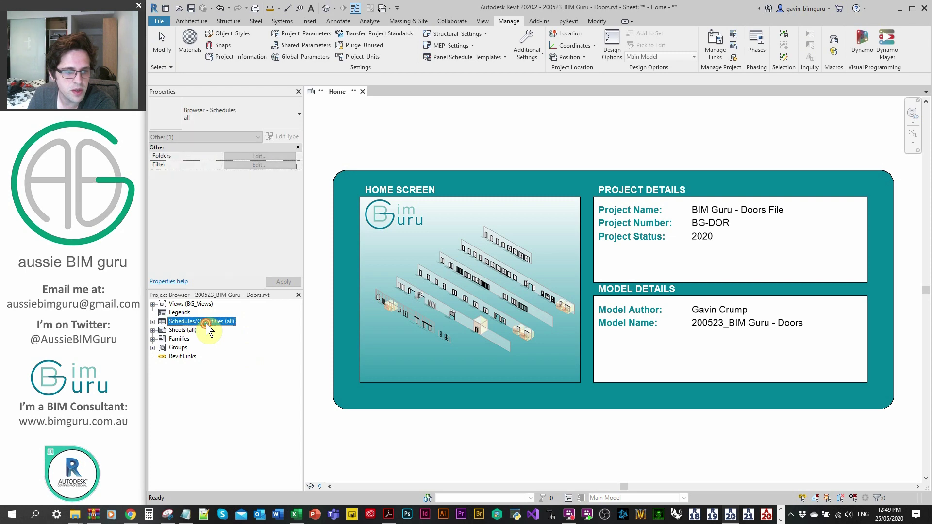
double_click(189, 305)
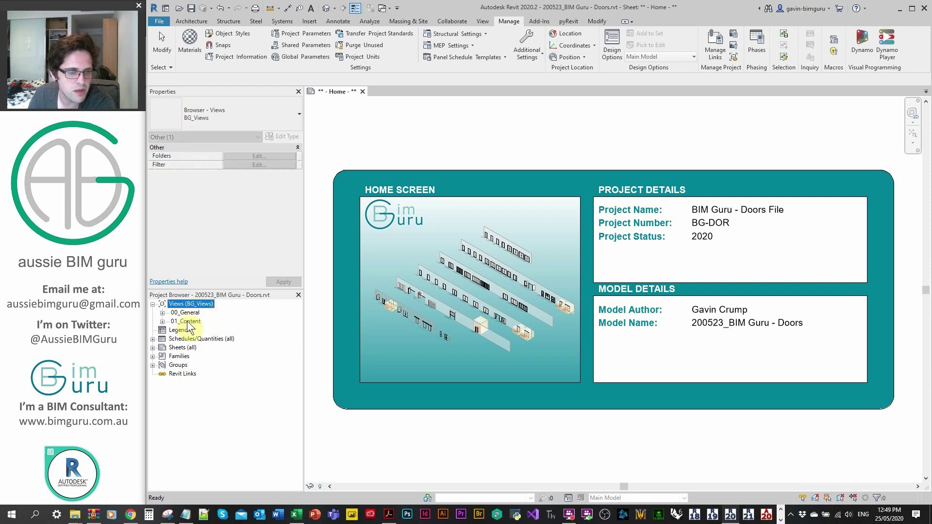
double_click(189, 321)
double_click(189, 313)
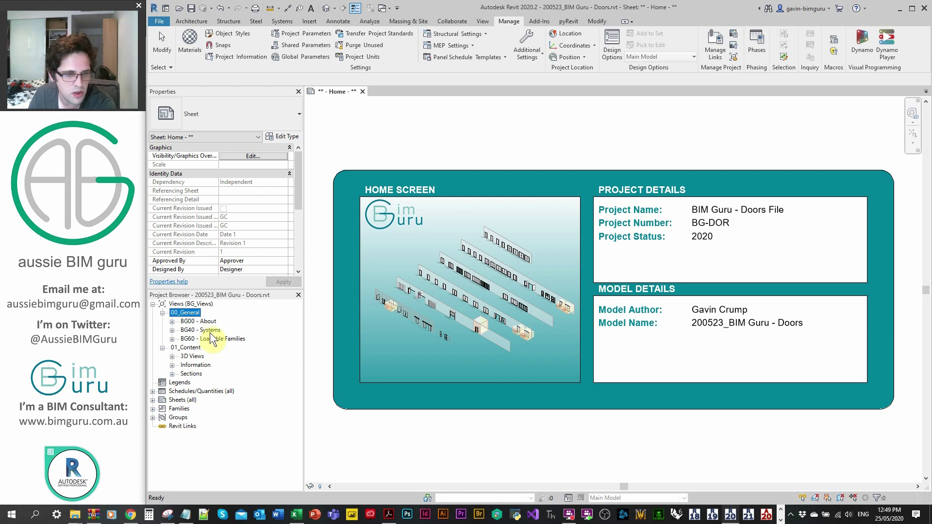
double_click(209, 330)
- Open and scroll the BG46 - Door Lookup Tables drafting view
double_click(249, 347)
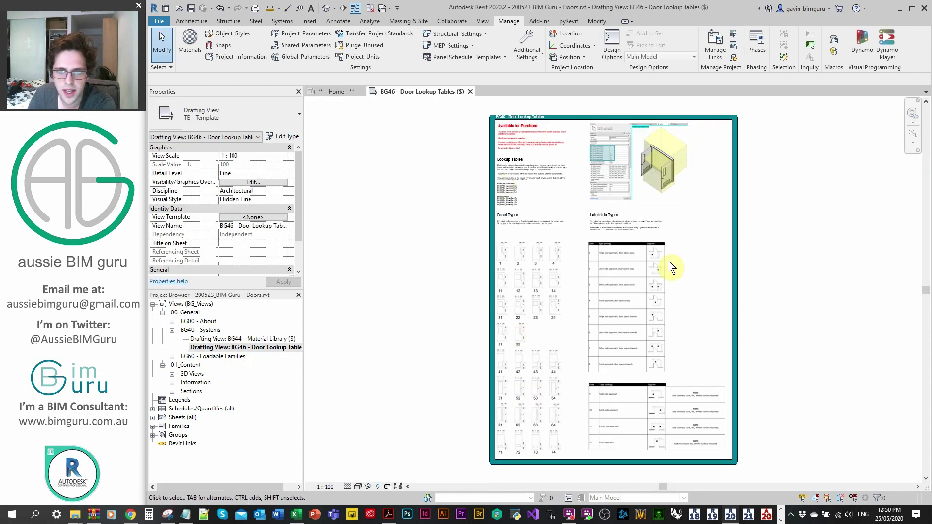
scroll(531, 296, "up", 2)
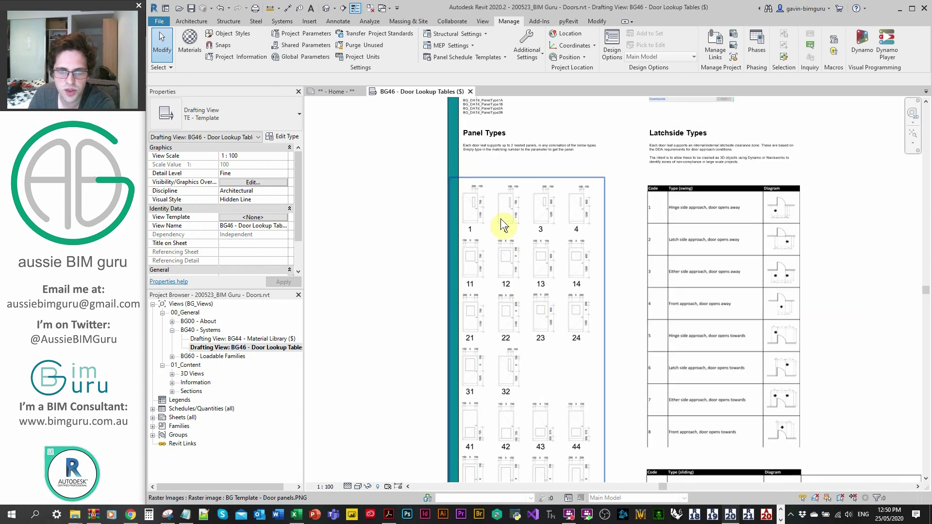
scroll(565, 343, "down", 3)
scroll(649, 269, "up", 3)
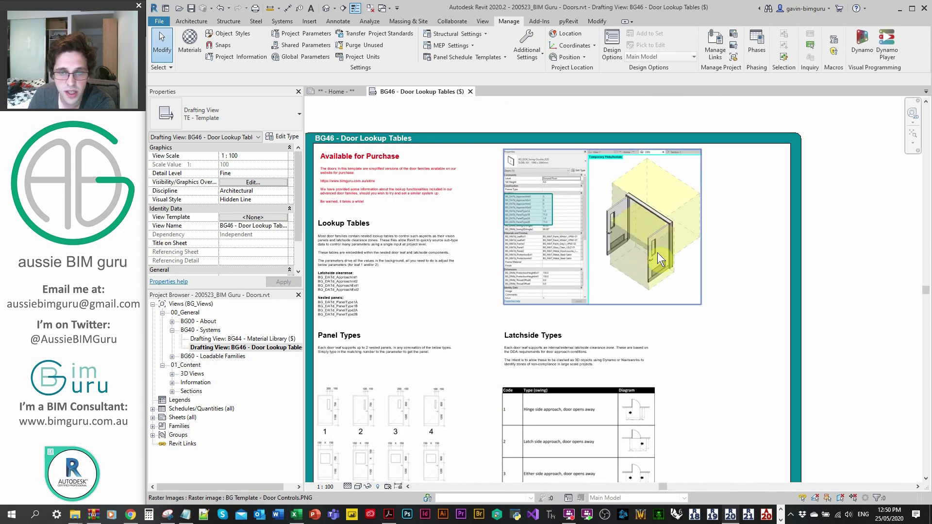
left_click(269, 346)
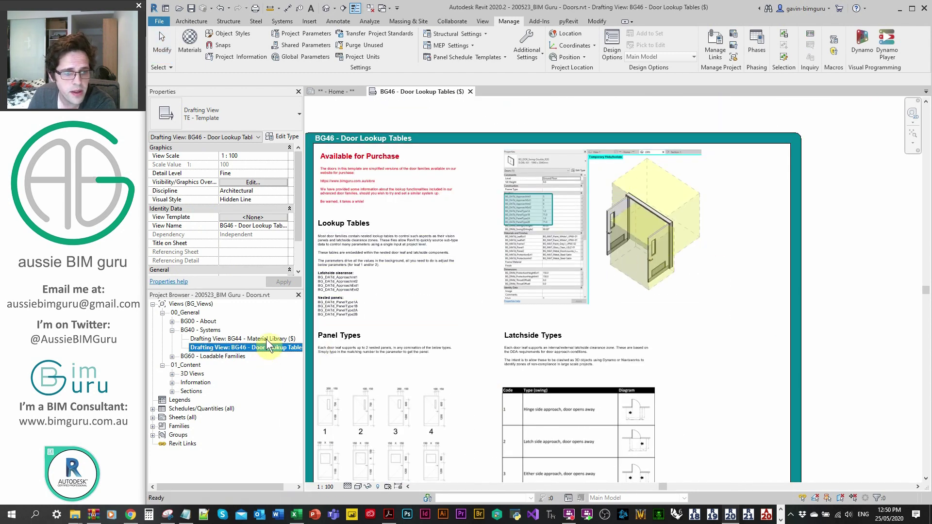
- Open the BG62 - Door Types drafting view from BG60 - Loadable Families and pan to its Convention text
double_click(228, 356)
double_click(257, 373)
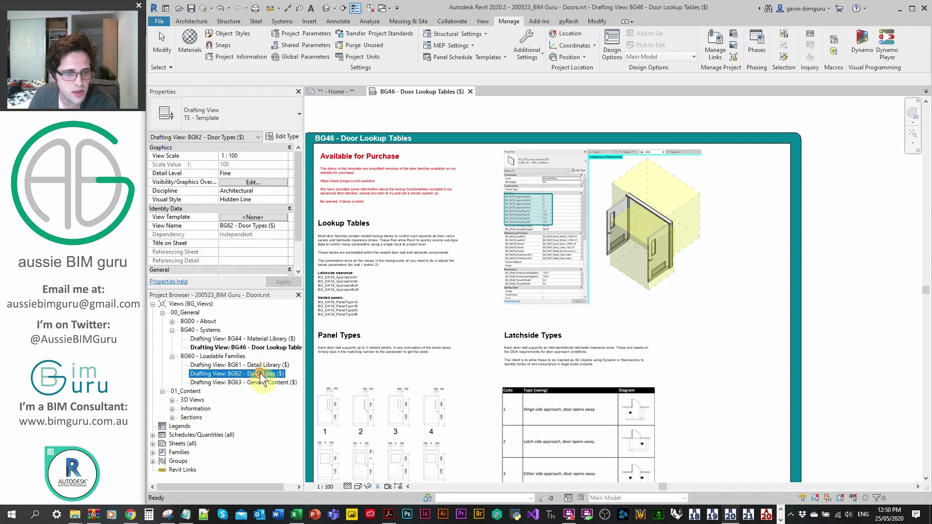
scroll(562, 270, "up", 3)
left_click(583, 277)
left_click(524, 306)
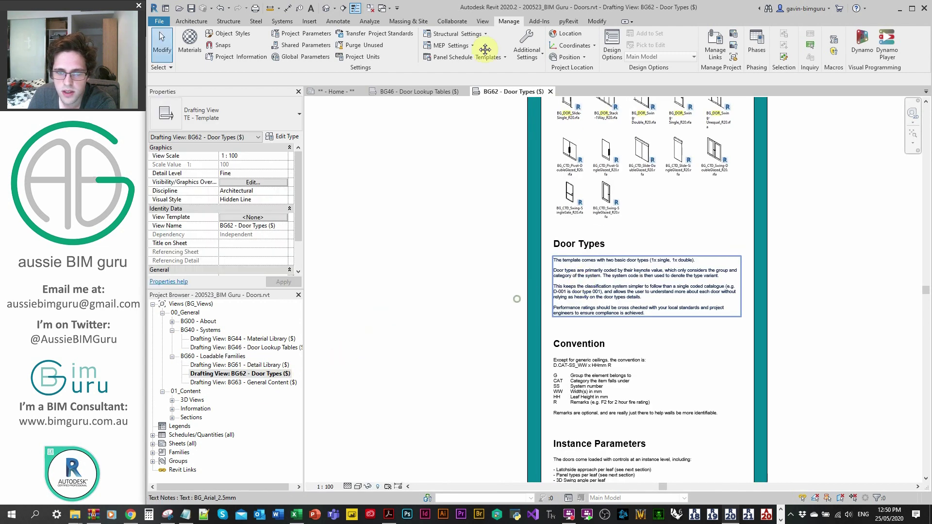
middle_click_drag(524, 306, 447, 272)
scroll(442, 272, "up", 2)
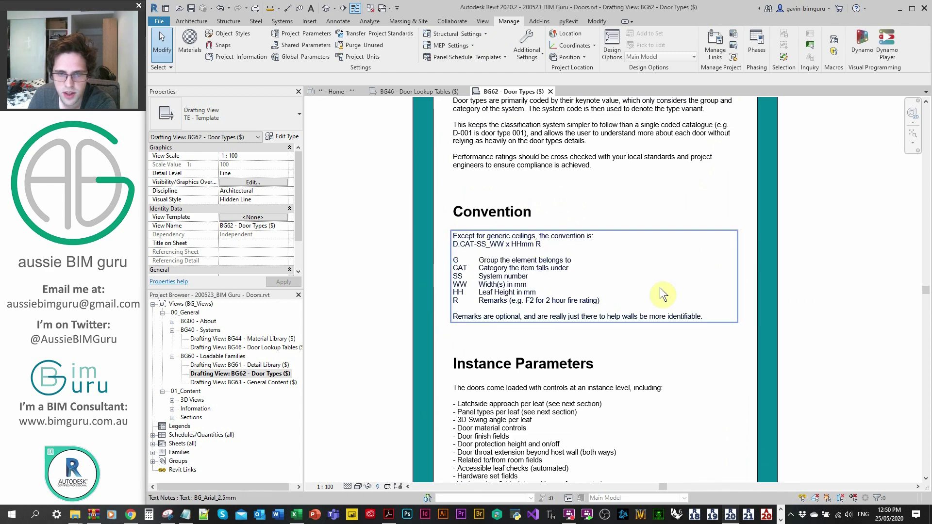
scroll(522, 275, "down", 2)
- Open the BG63 - General Content and BG61 - Detail Library views, then return to BG62
double_click(272, 384)
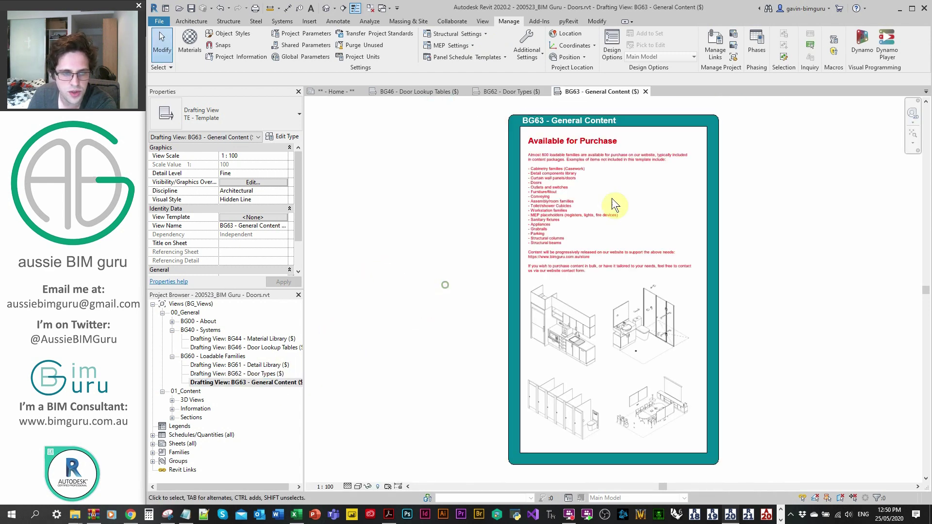
double_click(265, 364)
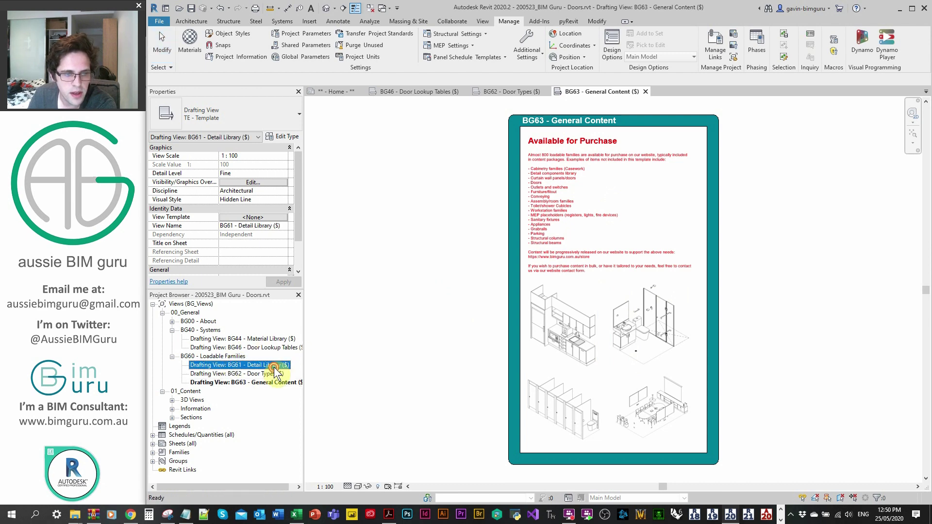
double_click(270, 382)
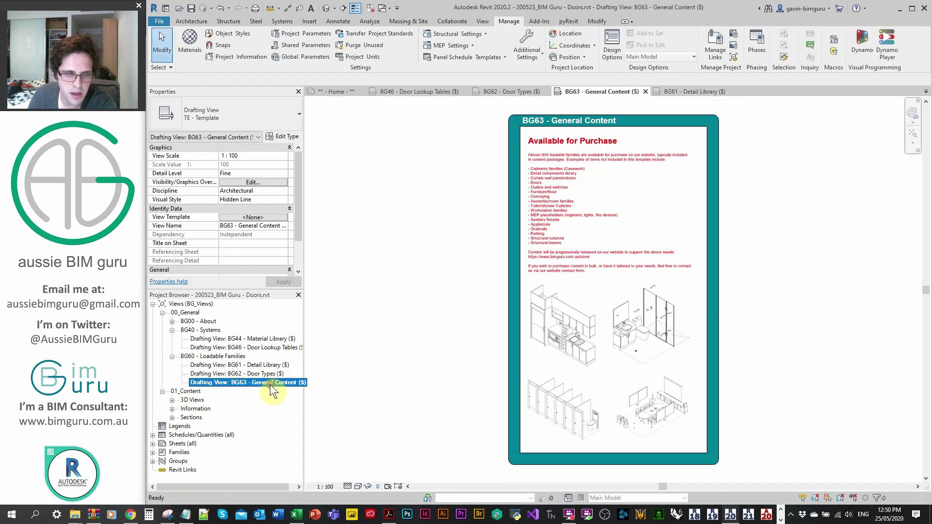
double_click(266, 374)
- Zoom to the Convention note, then collapse the BG40, BG60 and 00_General groups
left_click(475, 293)
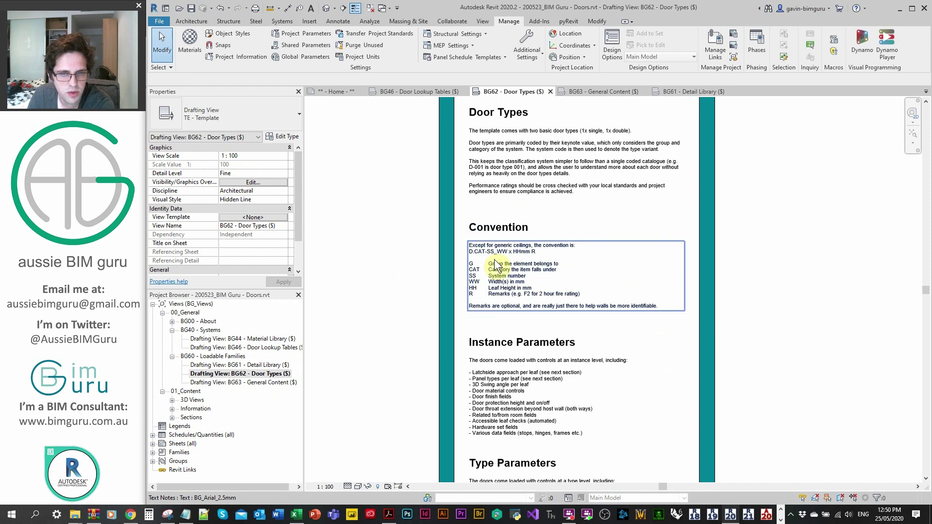
scroll(488, 251, "up", 5)
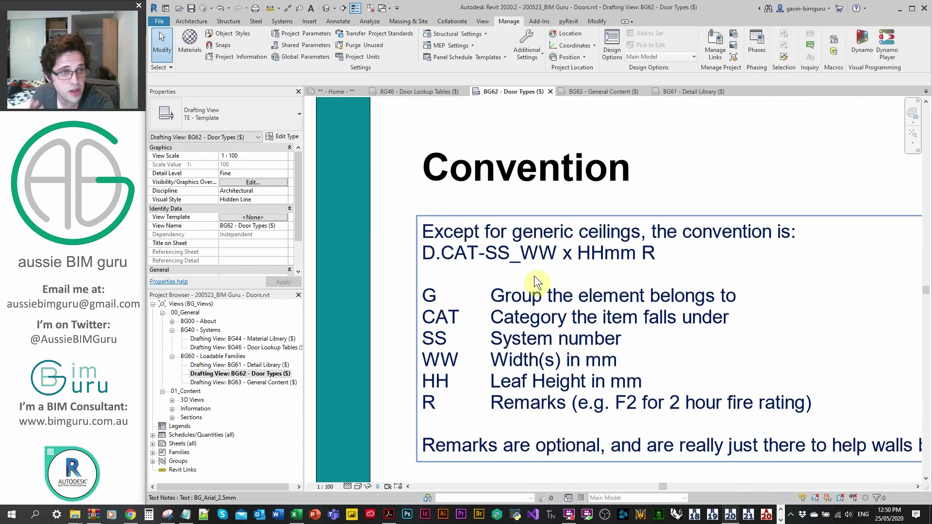
key("Escape")
double_click(207, 330)
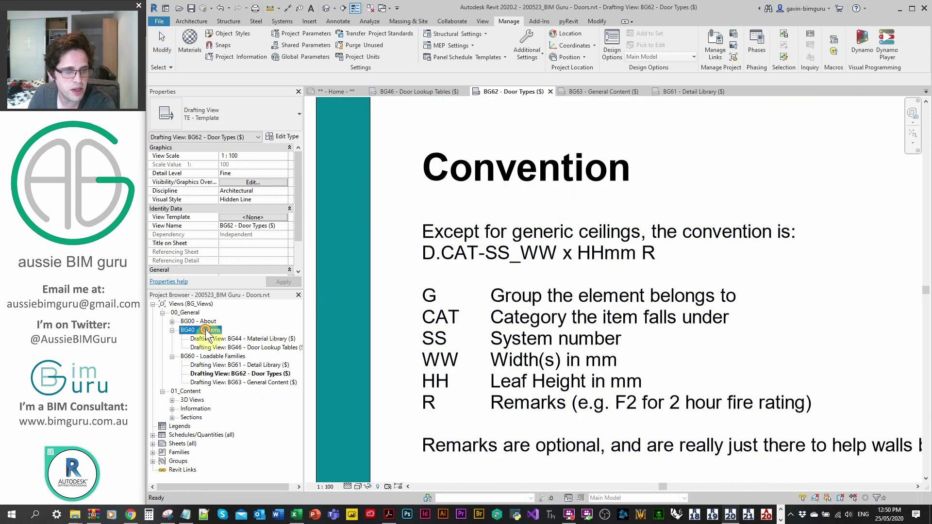
left_click(208, 338)
double_click(208, 339)
double_click(189, 312)
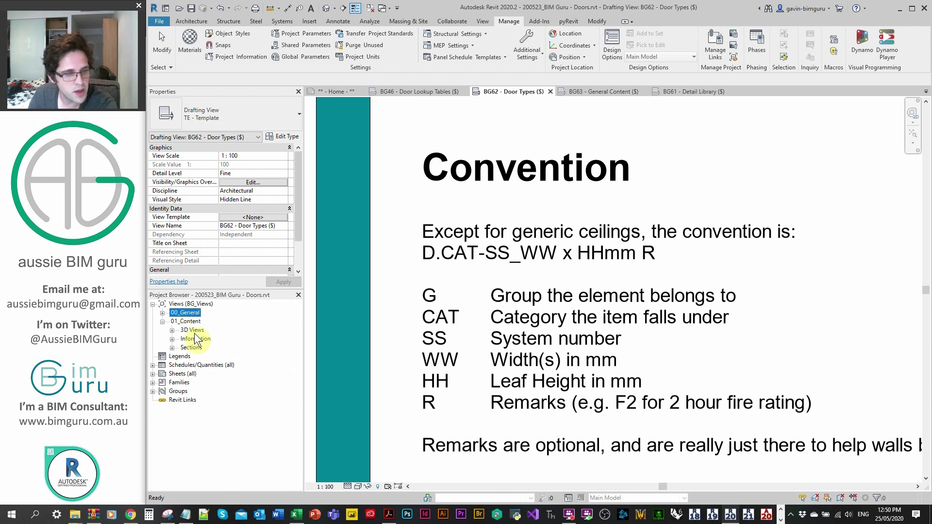
double_click(193, 331)
- Open 3D View: 3D Preview and pan around the rows of door families
left_click(228, 348)
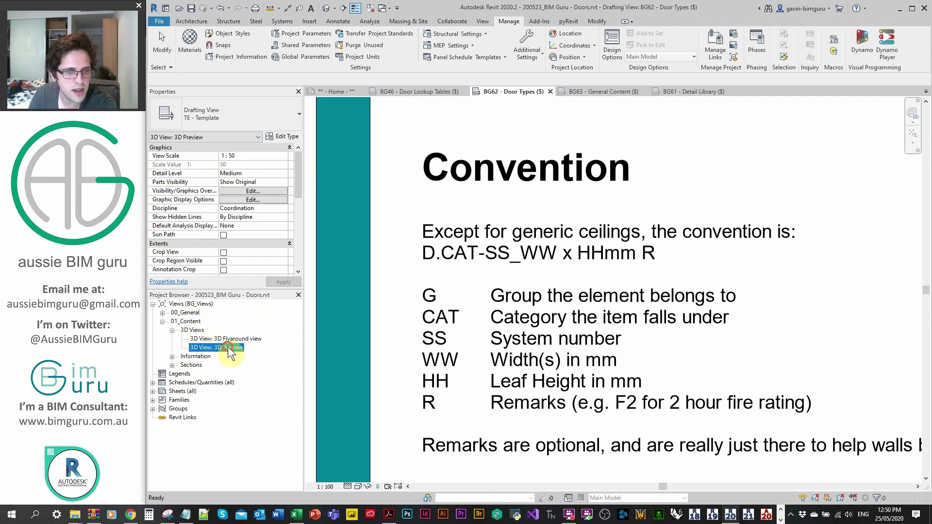
double_click(228, 348)
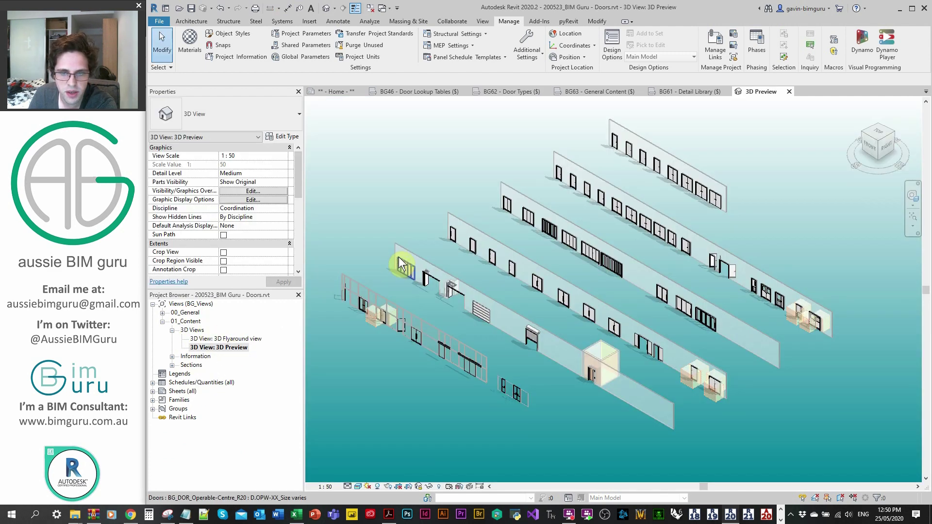
middle_click_drag(432, 210, 440, 312)
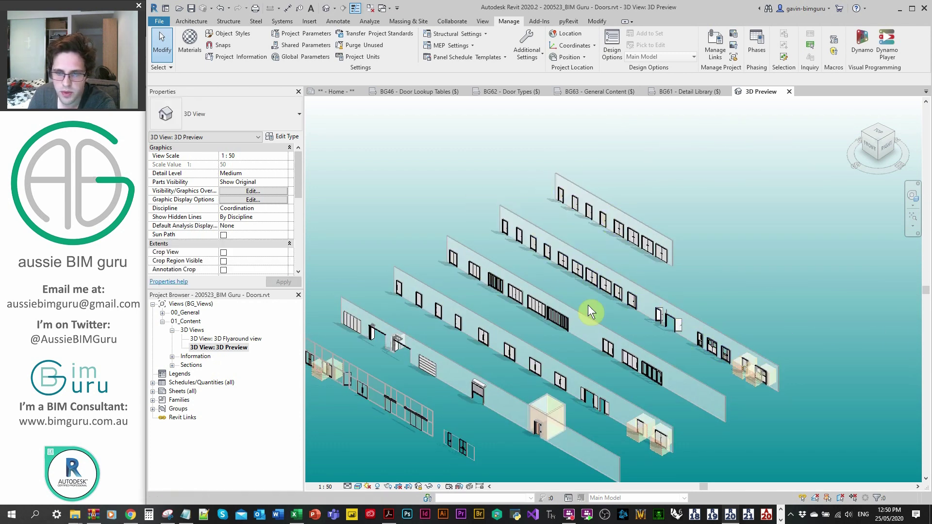
middle_click_drag(585, 283, 642, 232)
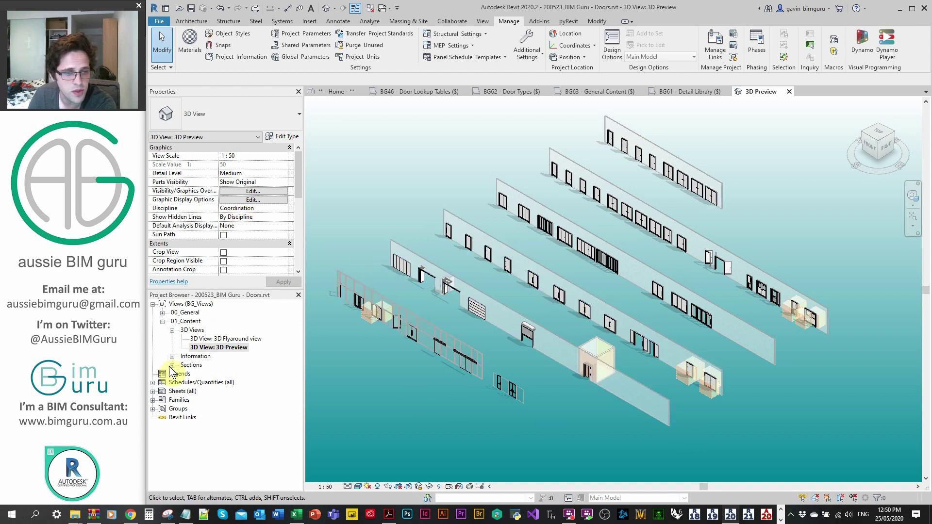
- Collapse the 3D Views group and expand Information to reach Floor Plan: Content View
left_click(242, 375)
double_click(187, 330)
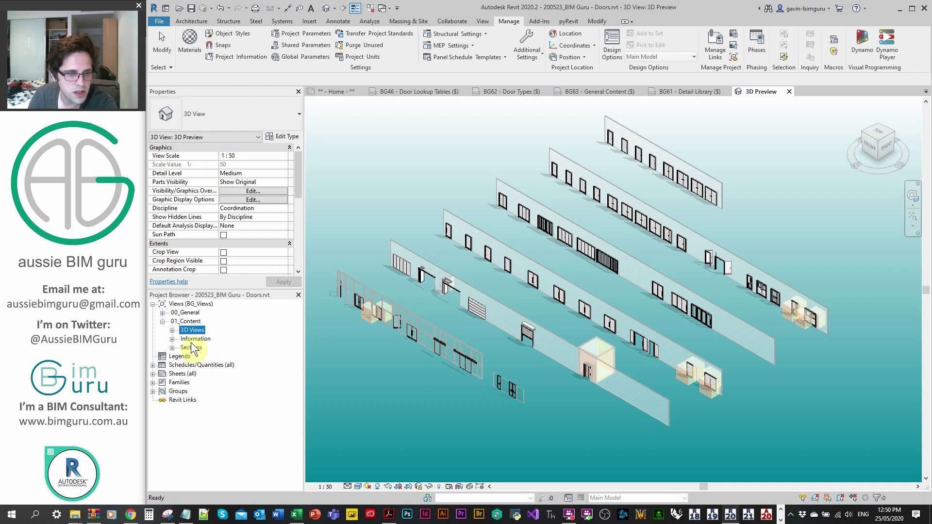
double_click(198, 339)
left_click(227, 347)
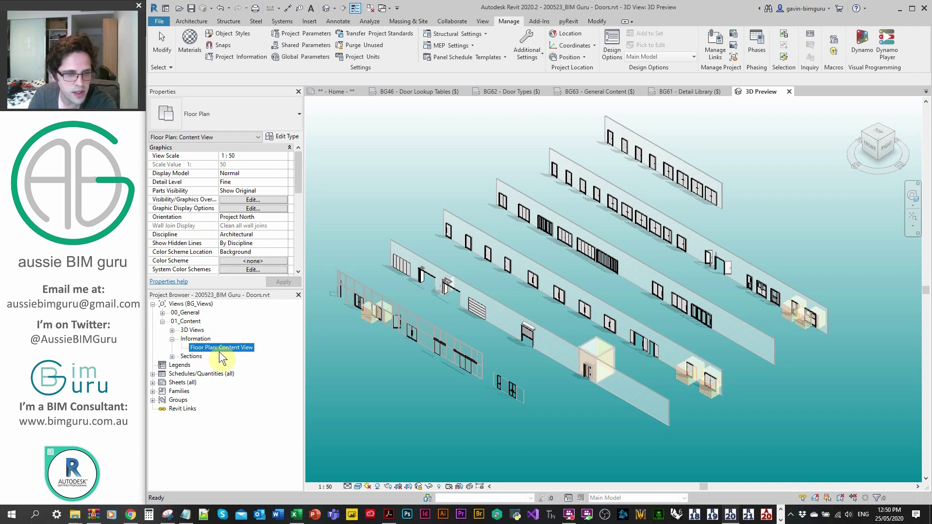
- Open Floor Plan: Content View and zoom and pan to the swing doors tagged 13 to 18
double_click(231, 350)
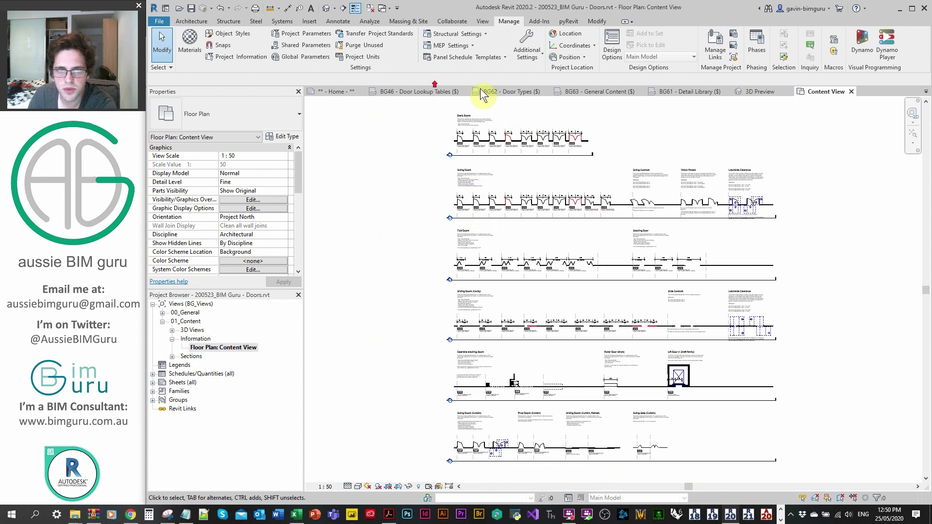
scroll(483, 123, "up", 2)
scroll(520, 181, "up", 3)
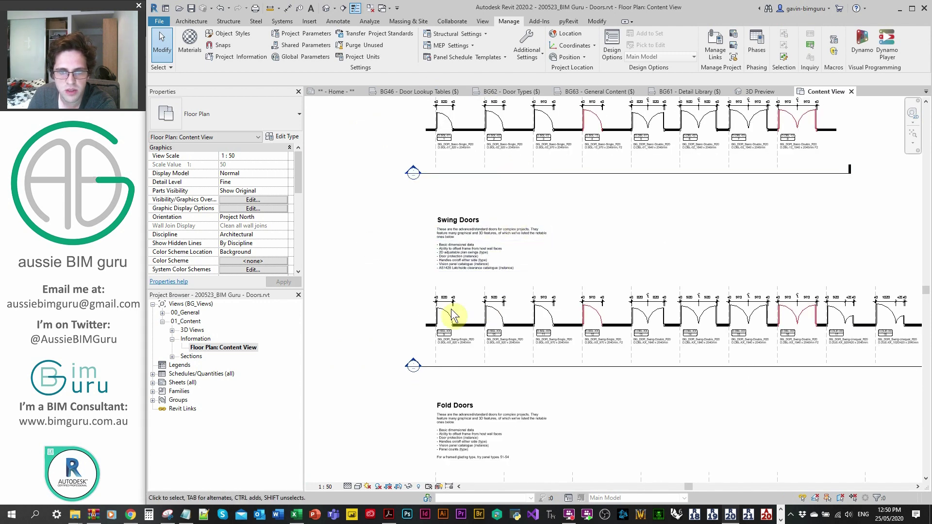
scroll(485, 256, "up", 4)
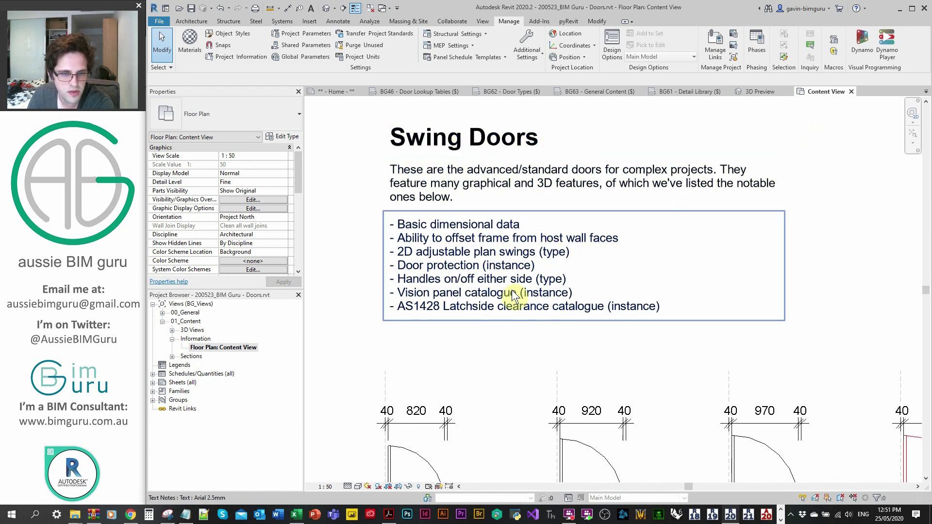
scroll(516, 287, "down", 1)
middle_click_drag(478, 362, 439, 237)
scroll(413, 207, "up", 2)
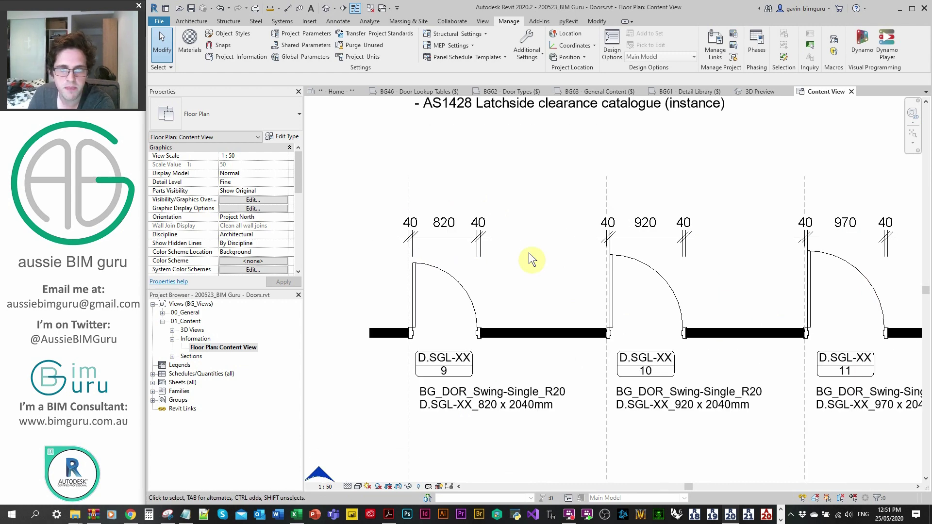
scroll(381, 264, "up", 2)
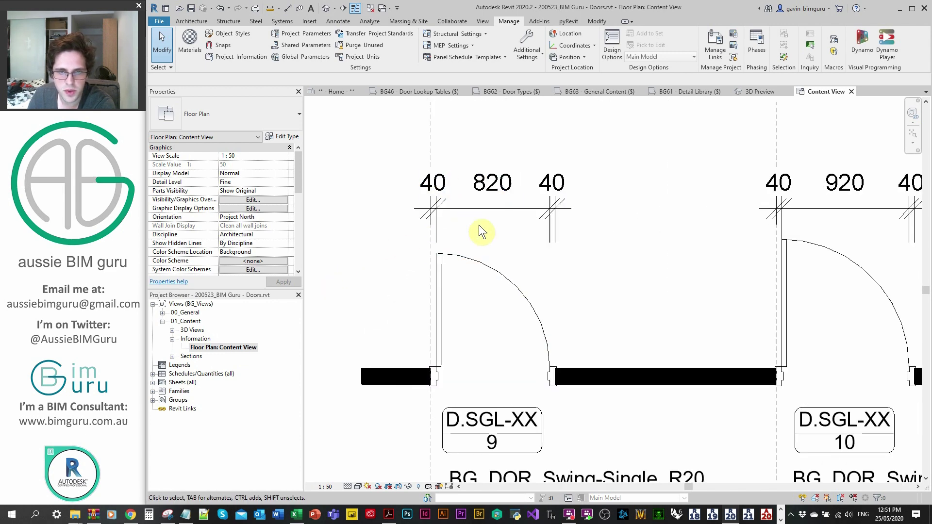
scroll(502, 264, "down", 3)
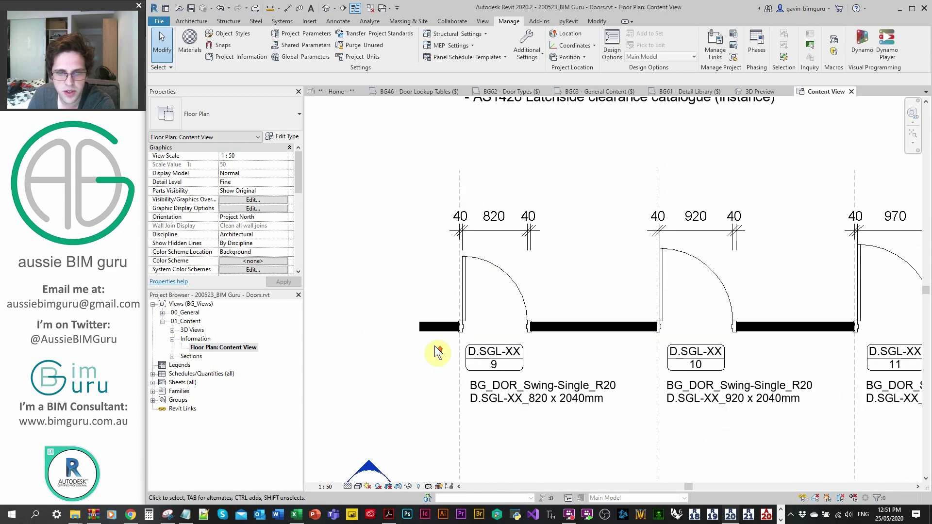
scroll(451, 329, "up", 4)
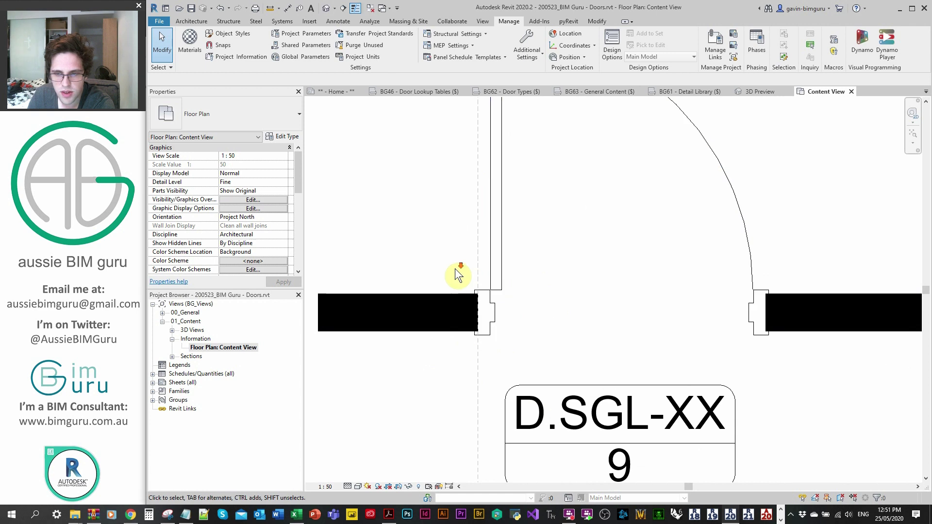
scroll(455, 269, "down", 3)
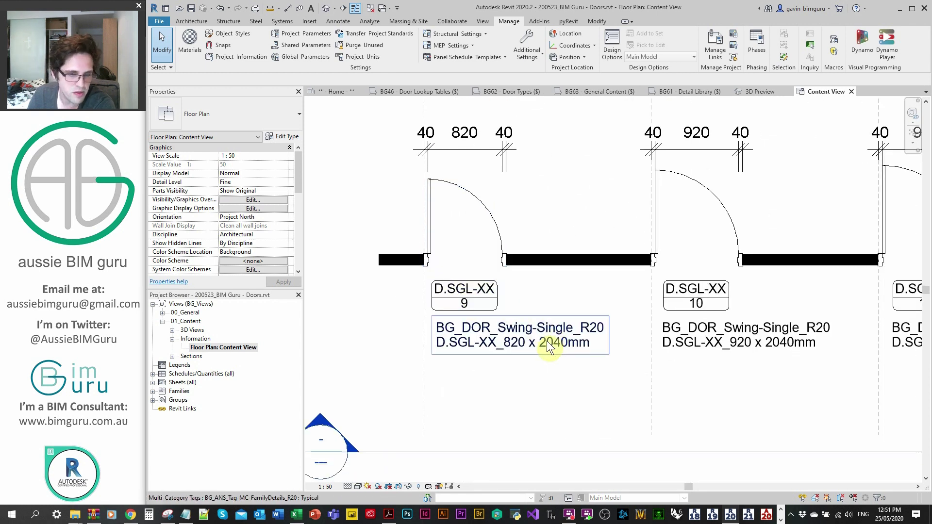
scroll(546, 340, "down", 3)
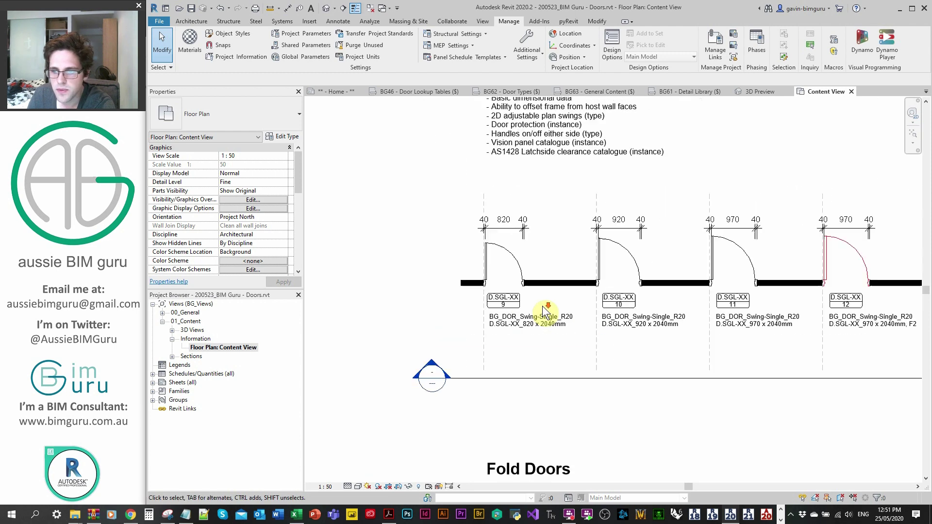
middle_click_drag(645, 297, 575, 214)
- Select double door 15 and review its 1940 x 2040mm type properties, cancelling without changes
left_click(575, 214)
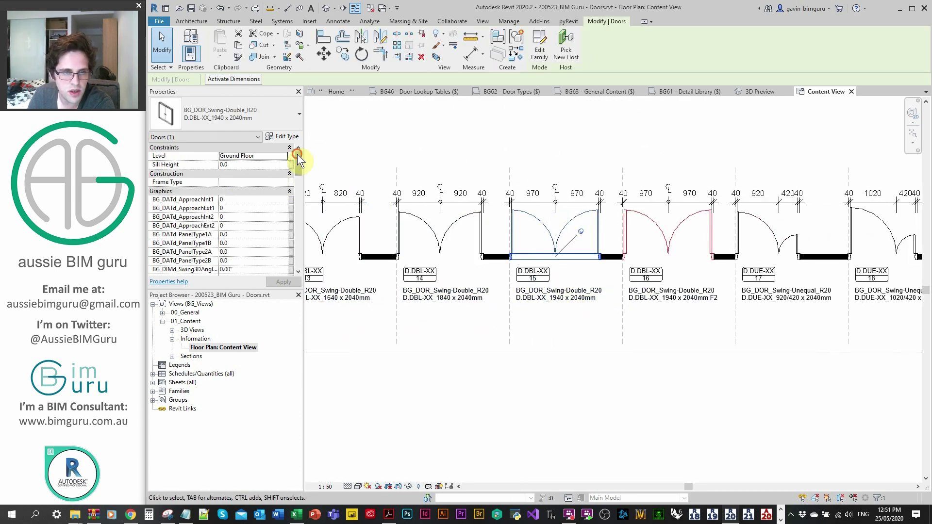
left_click_drag(298, 158, 305, 226)
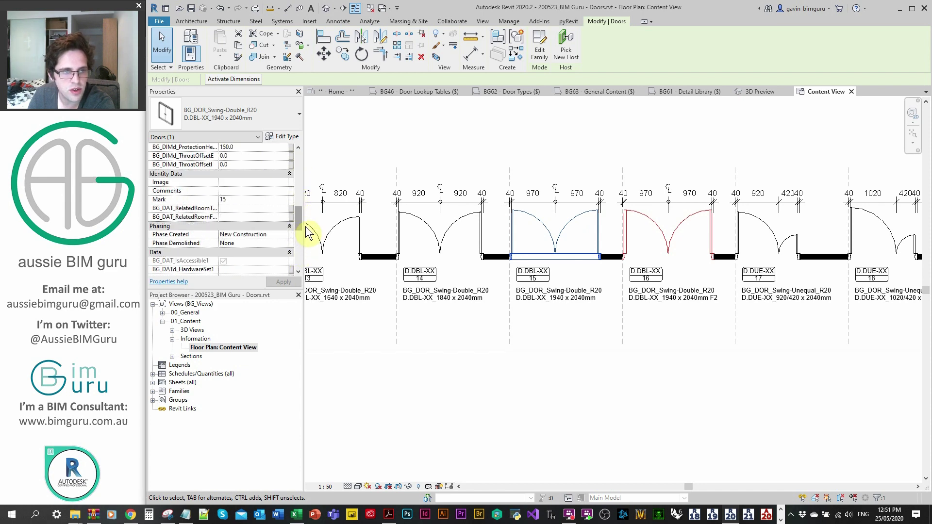
left_click(279, 138)
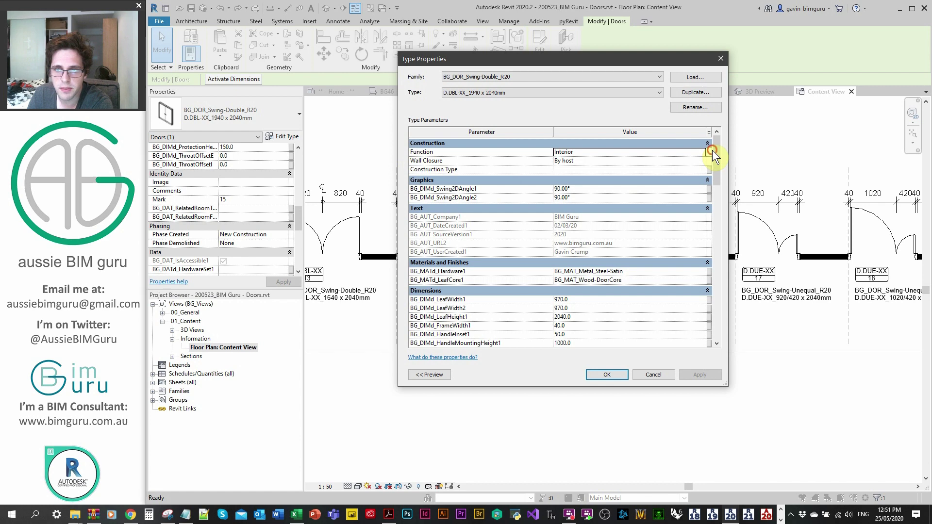
left_click_drag(713, 153, 709, 345)
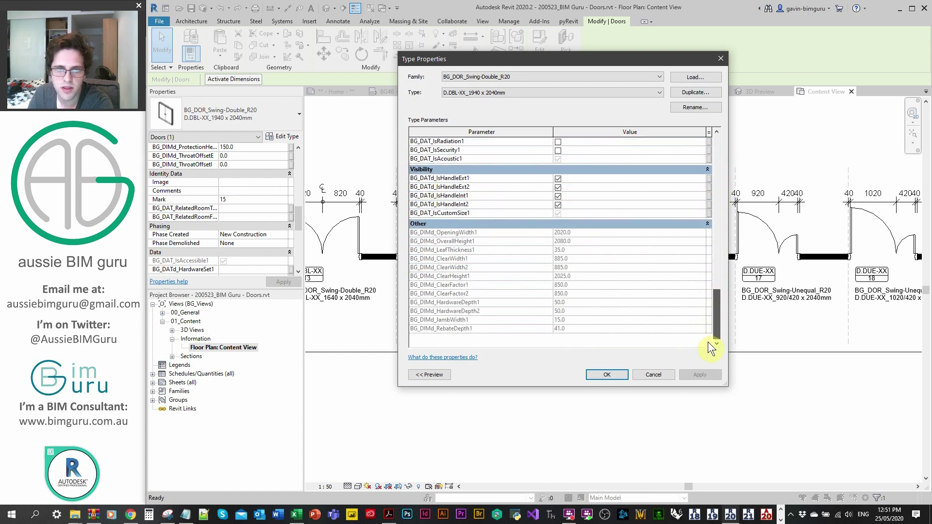
left_click(655, 375)
- Clear the selection and pan the plan to the Swing Controls notes
middle_click_drag(765, 332, 464, 315)
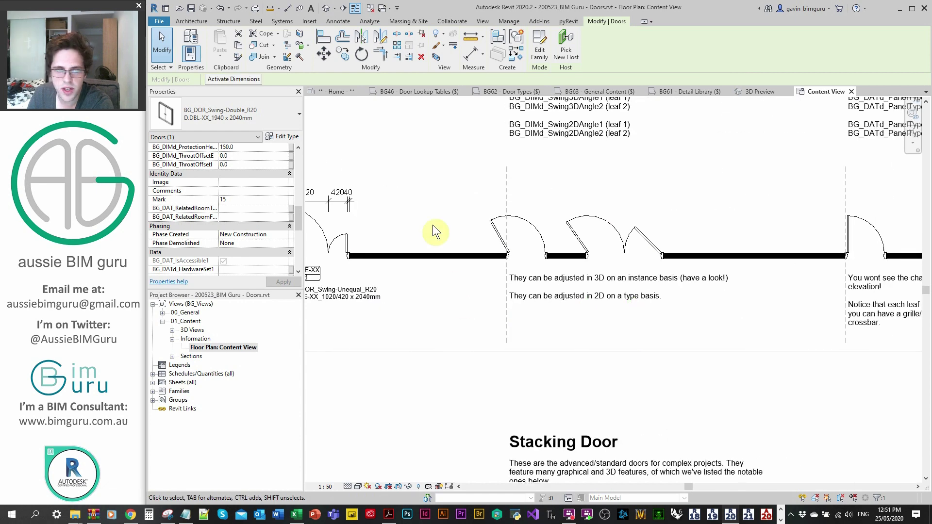
left_click(440, 207)
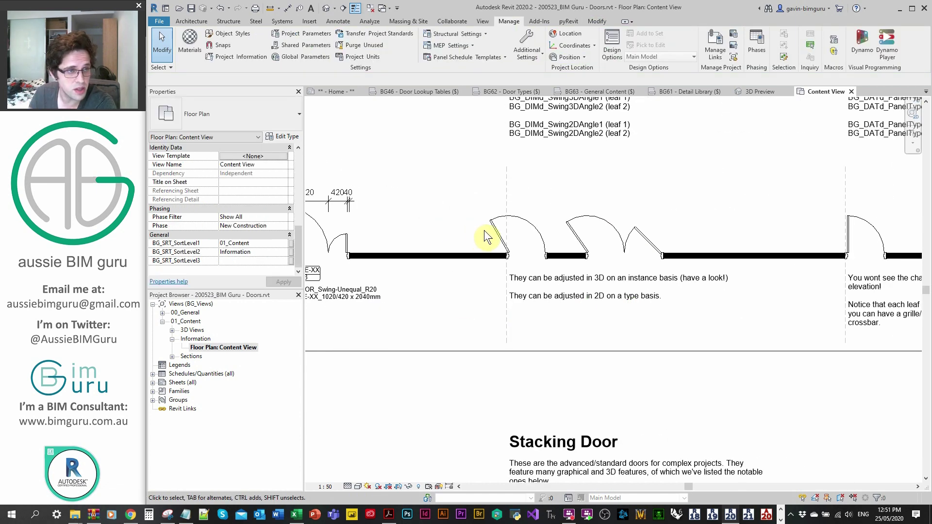
middle_click_drag(504, 231, 475, 334)
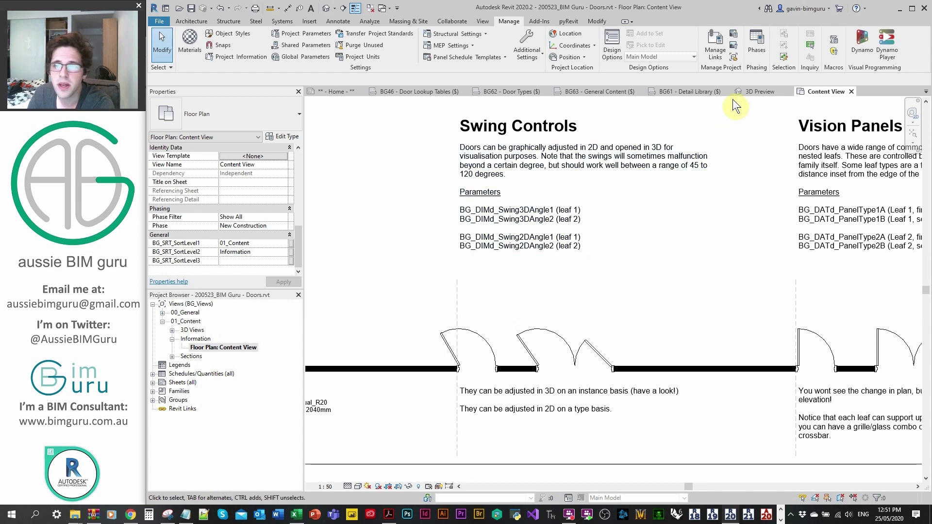
- In 3D Preview, set the example door's BG_DIMd_Swing3DAngle to 135°, then 170°, then 0°
left_click(760, 92)
scroll(723, 262, "up", 5)
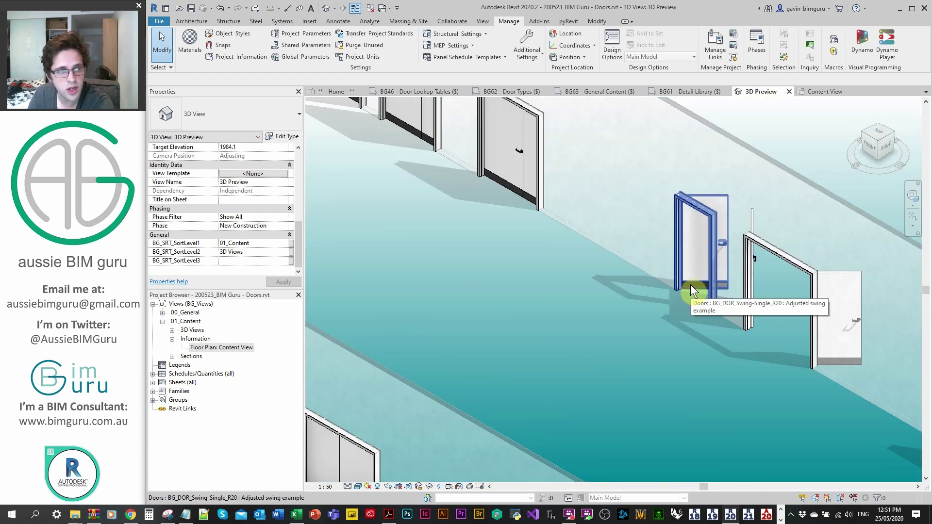
left_click(690, 284)
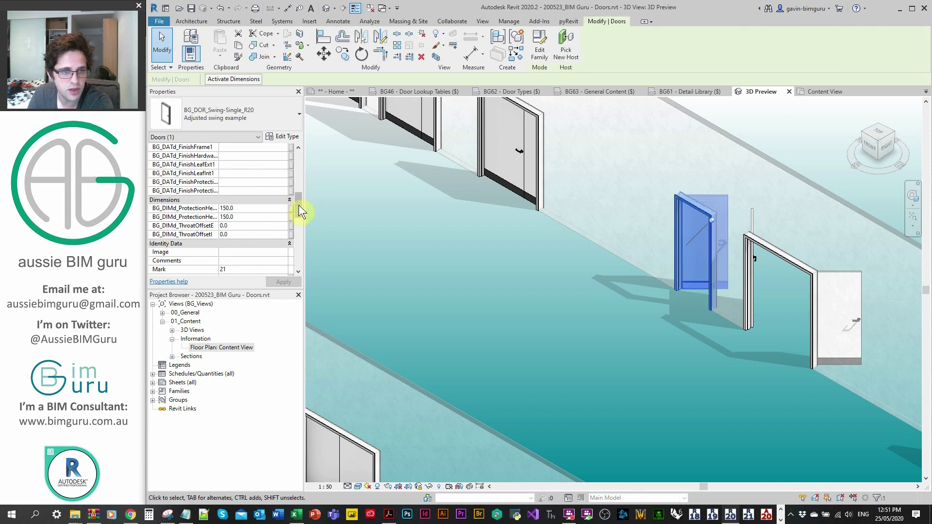
left_click_drag(298, 205, 299, 168)
left_click(247, 217)
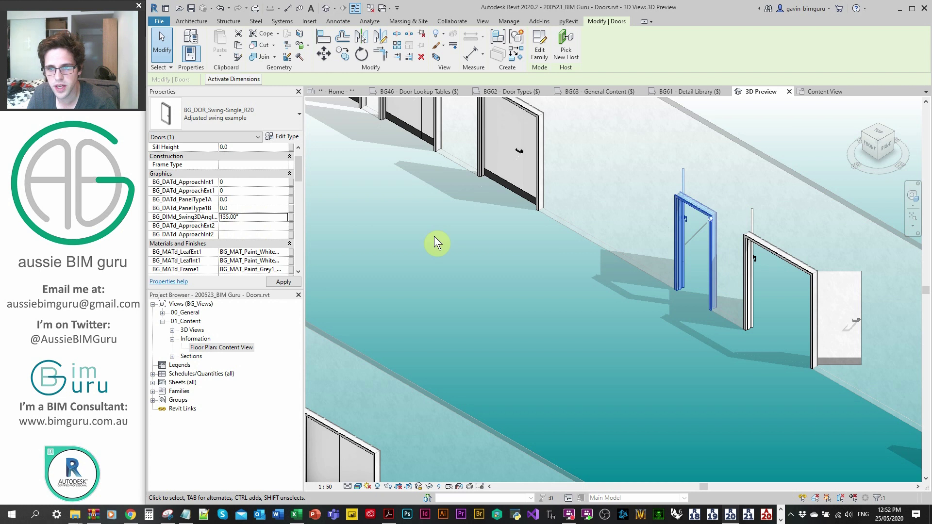
left_click(259, 216)
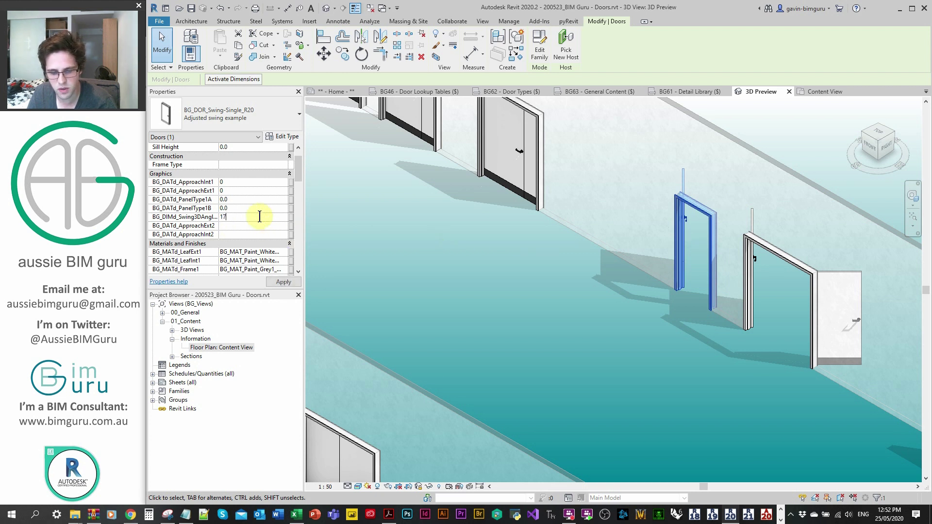
left_click(265, 217)
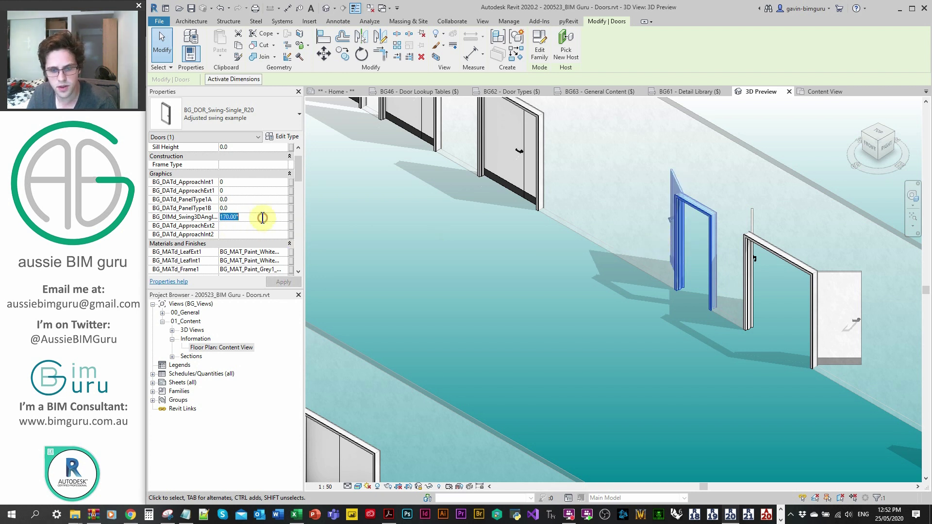
type("0")
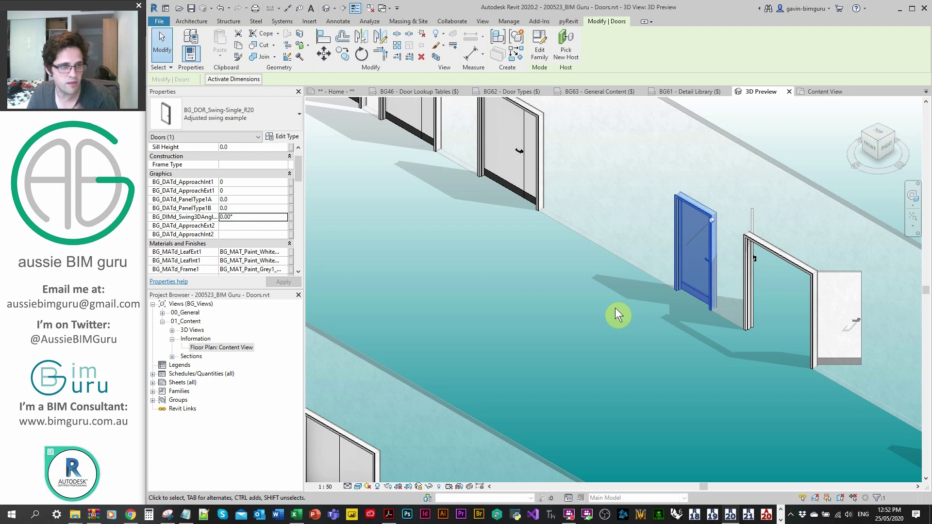
scroll(612, 318, "down", 3)
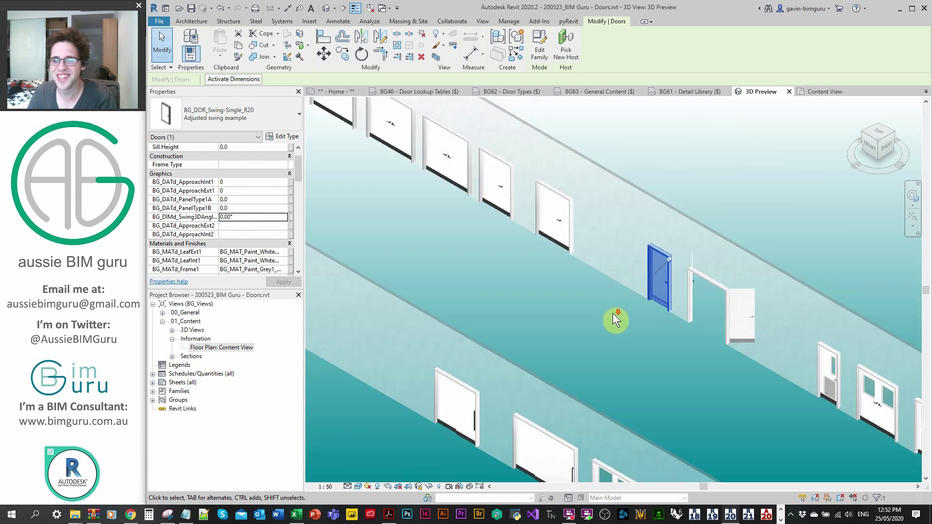
mouse_move(613, 318)
middle_mouse_down()
mouse_move(552, 288)
mouse_move(596, 321)
middle_mouse_up()
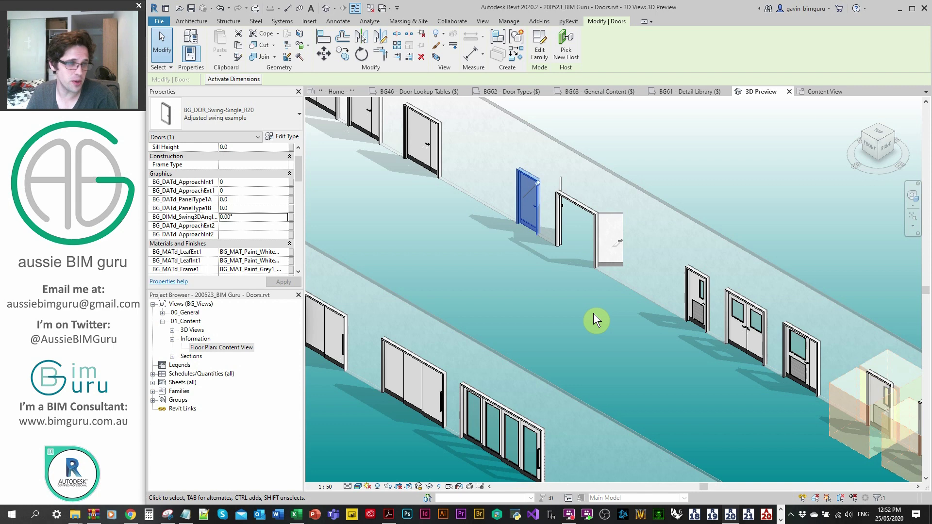
- Pan toward the glazed doors and select only the 1640 x 2040mm double door
left_click(590, 313)
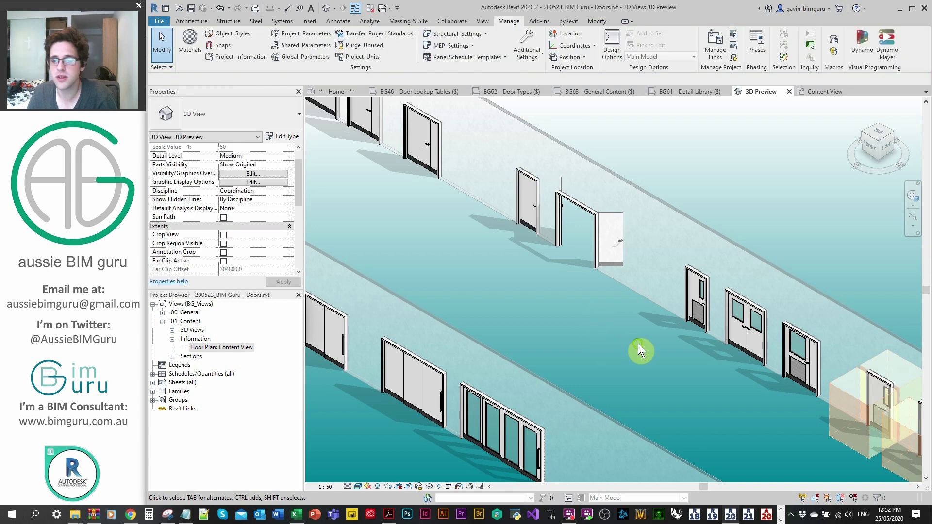
middle_click_drag(638, 344, 544, 307)
scroll(532, 280, "up", 3)
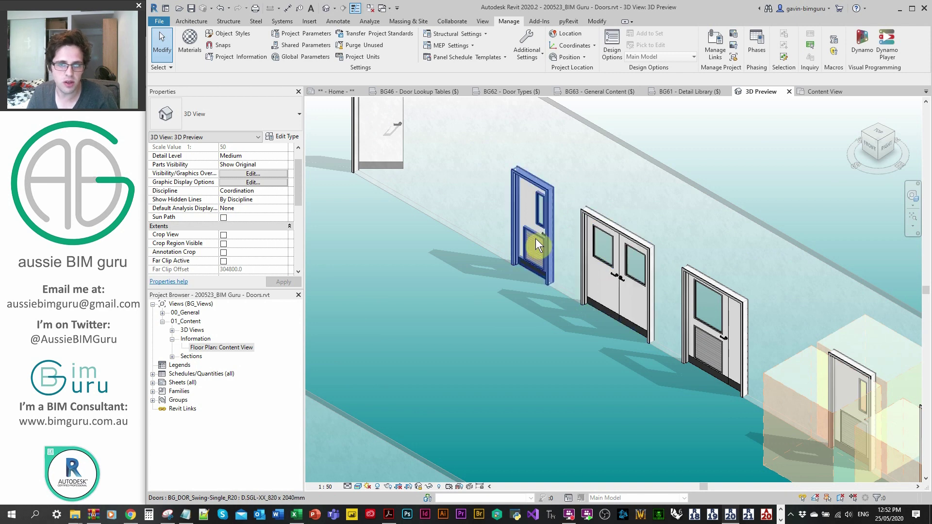
left_click(604, 266)
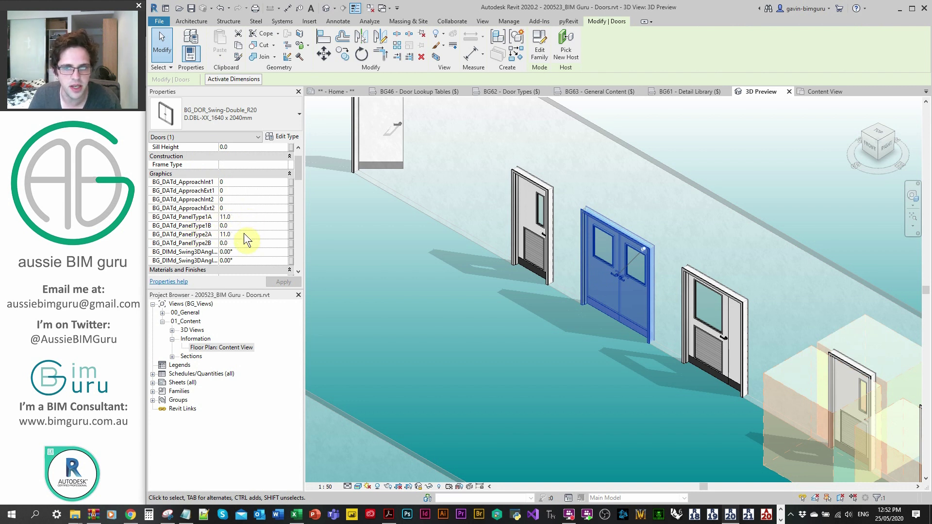
left_click(530, 228)
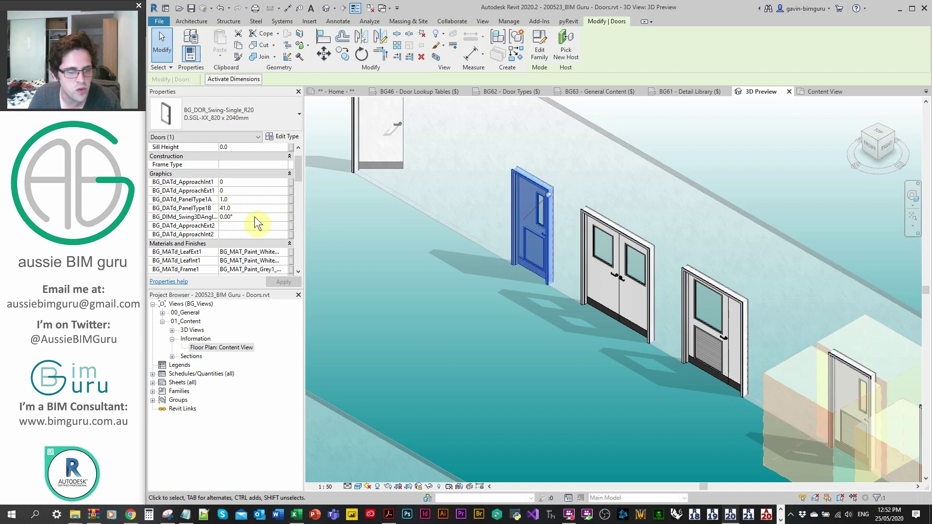
left_click(611, 261, "ctrl")
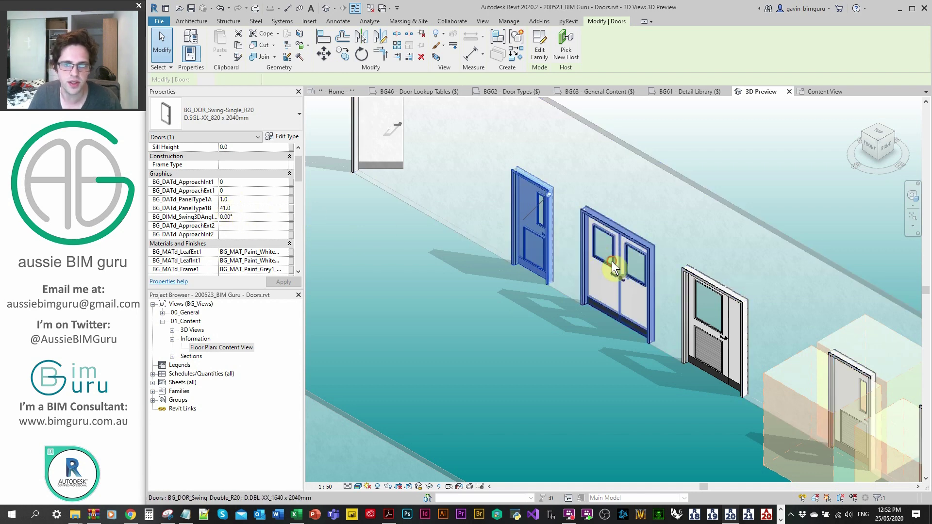
left_click(611, 261)
scroll(612, 262, "up", 3)
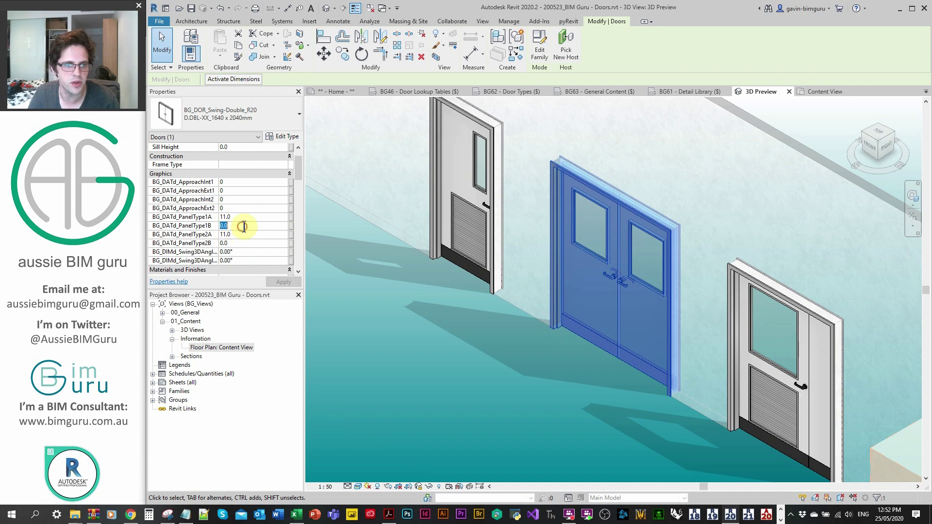
- Set the double door's BG_DATd_PanelType1B to 41 and apply it, then undo with Ctrl+Z
left_click(243, 226)
type("41")
left_click(518, 396)
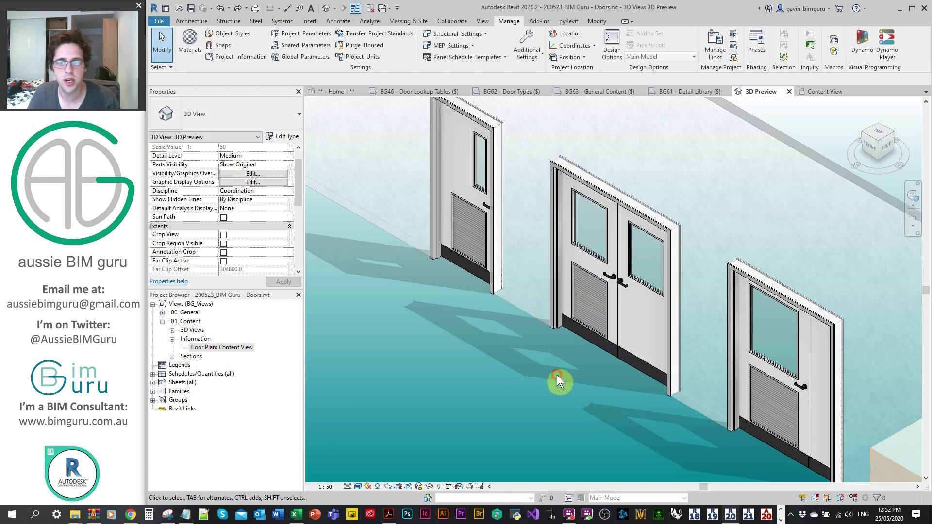
key("ctrl+z")
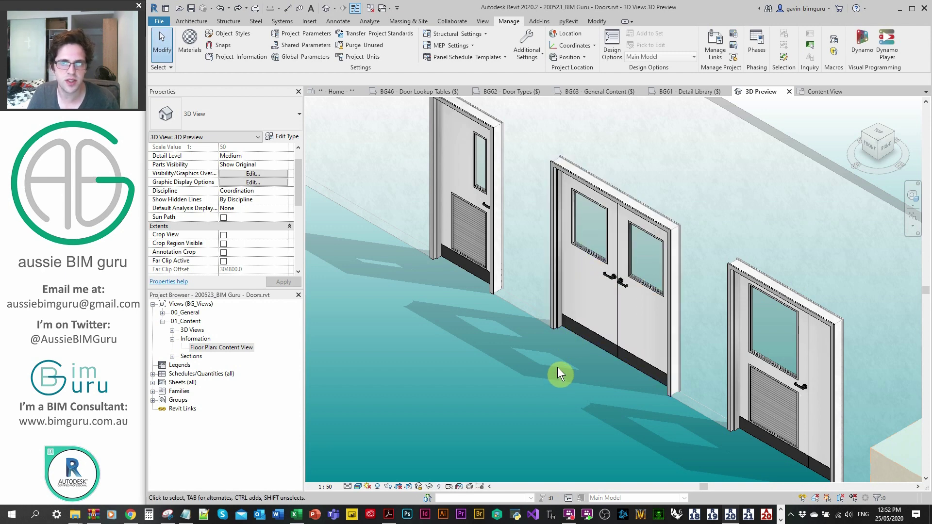
- View the BG46 Door Lookup Tables sheet, close the Content View plan, and return to 3D Preview
left_click(435, 91)
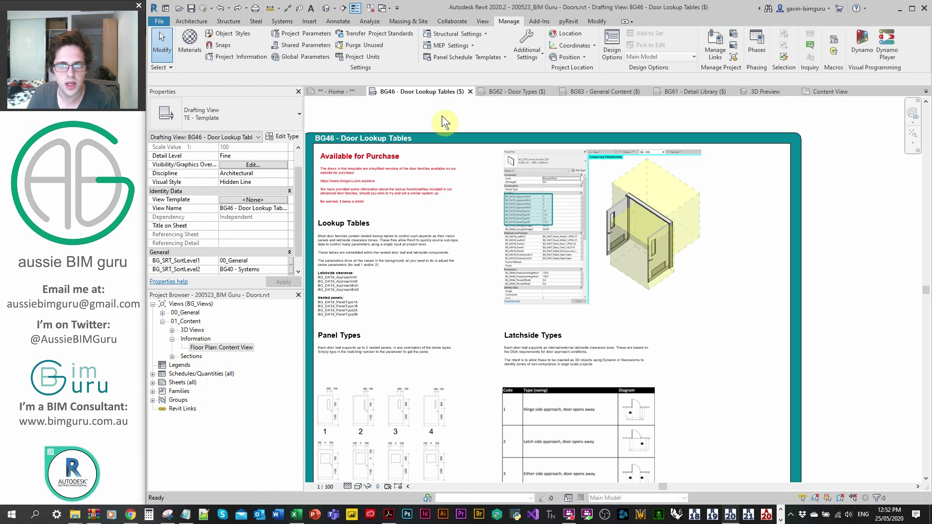
scroll(551, 200, "down", 4)
middle_click_drag(484, 312, 489, 167)
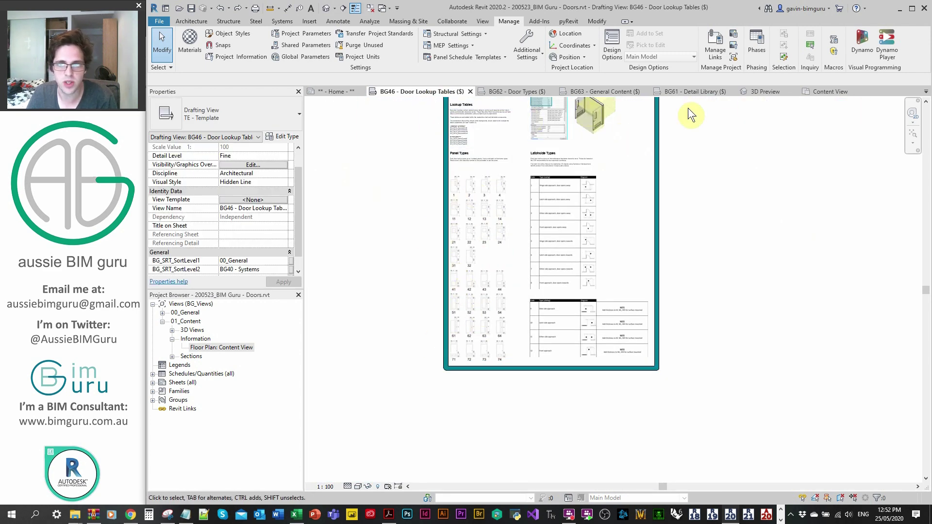
left_click(834, 91)
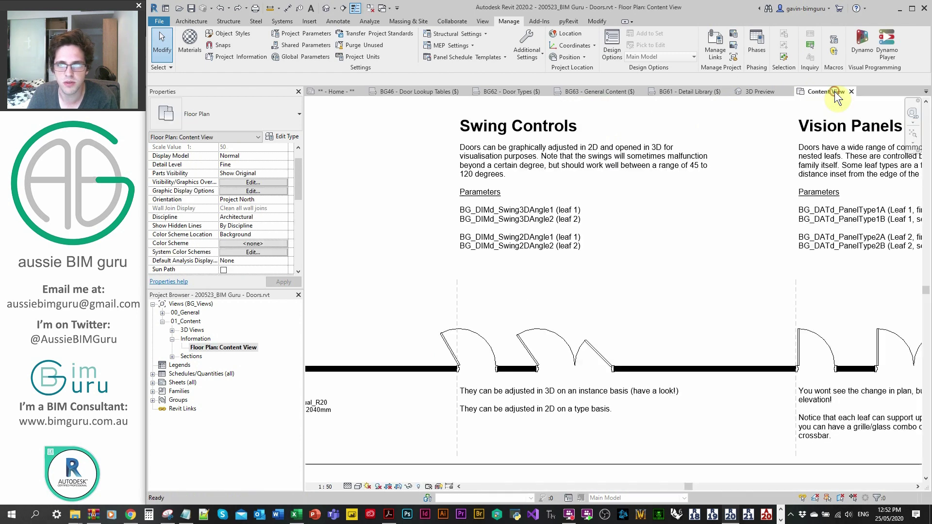
left_click(852, 92)
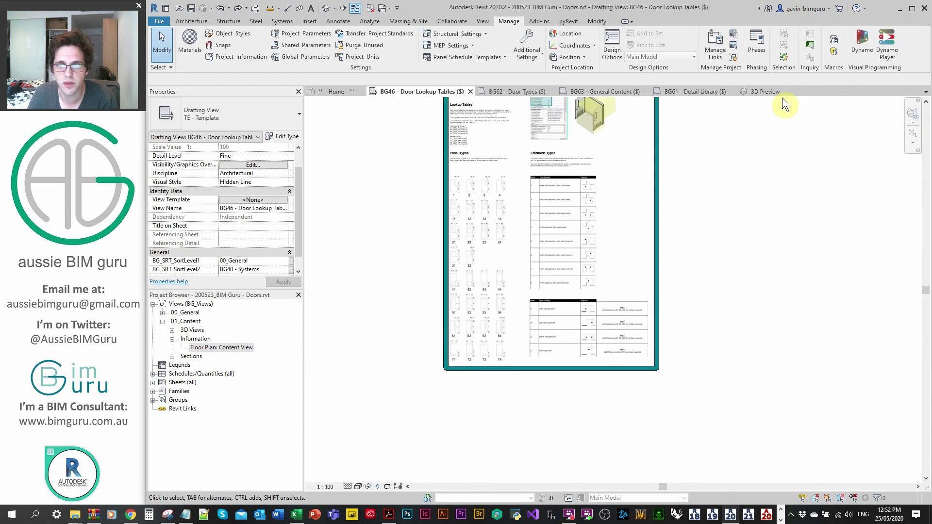
left_click(779, 93)
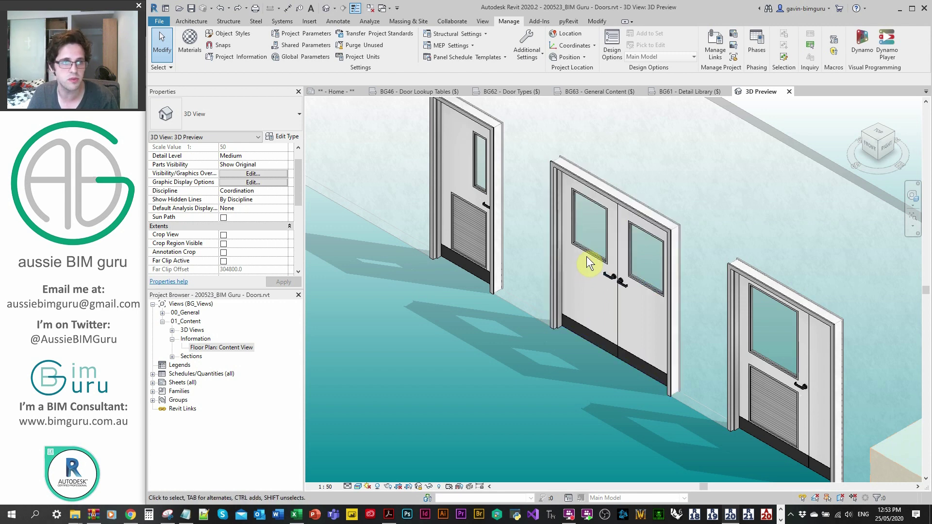
- Compare the double and unequal swing doors, ending with the double swing door selected
scroll(588, 249, "down", 2)
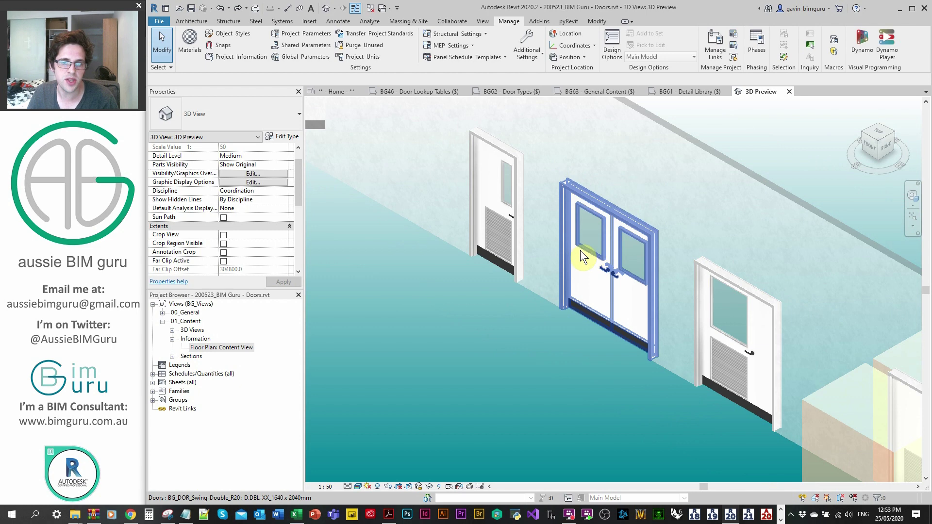
left_click(583, 248)
scroll(583, 249, "up", 2)
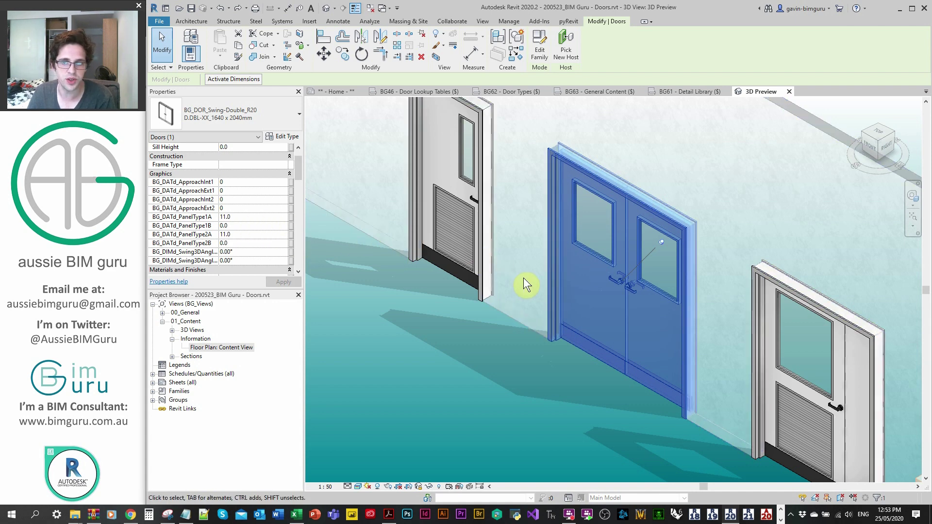
scroll(582, 335, "down", 2)
scroll(568, 267, "up", 3)
left_click(598, 257)
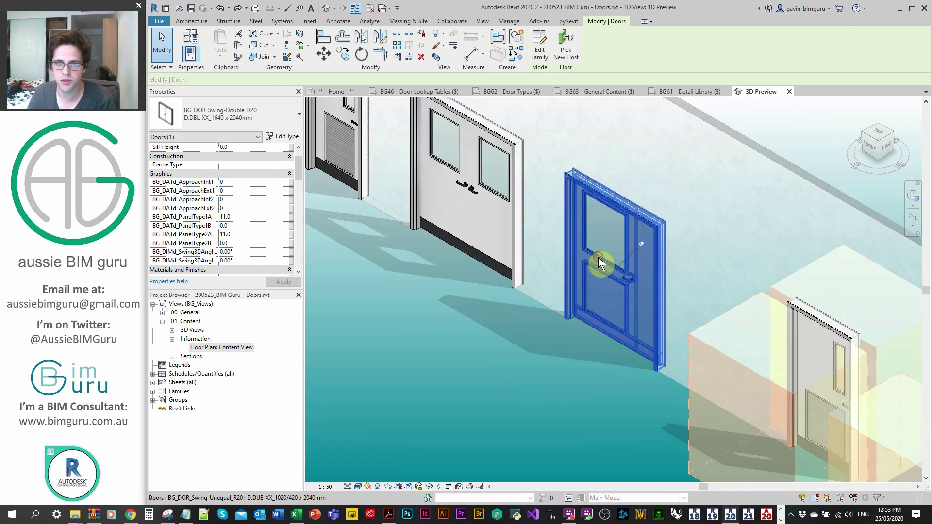
scroll(585, 273, "up", 4)
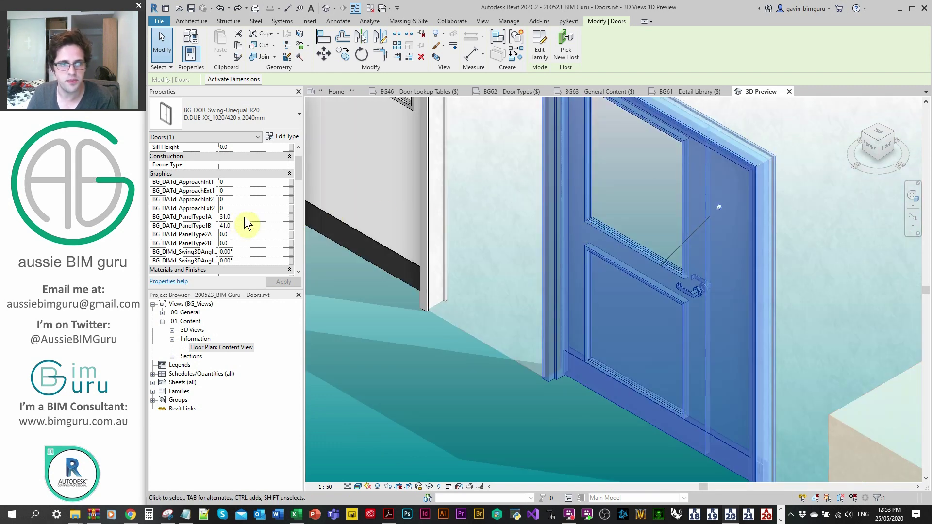
scroll(636, 377, "down", 4)
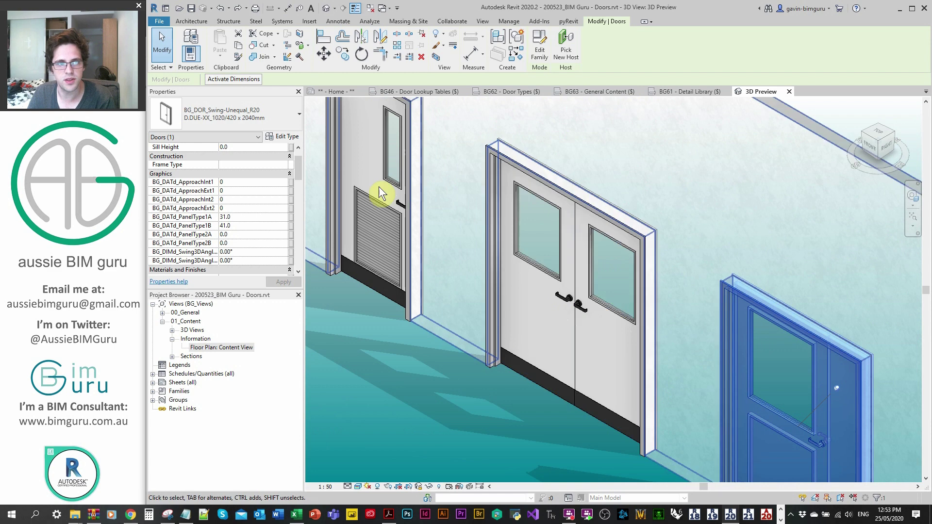
left_click(555, 281)
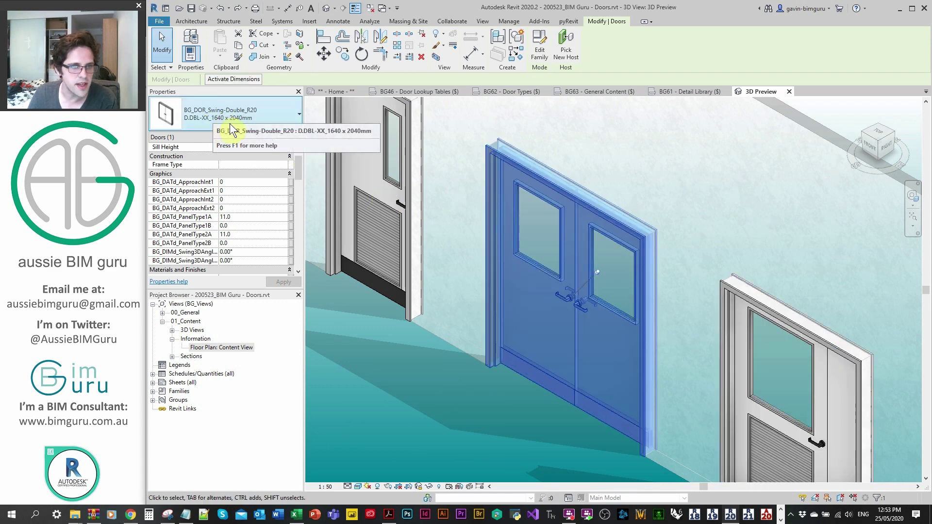
left_click(750, 367)
left_click(512, 243)
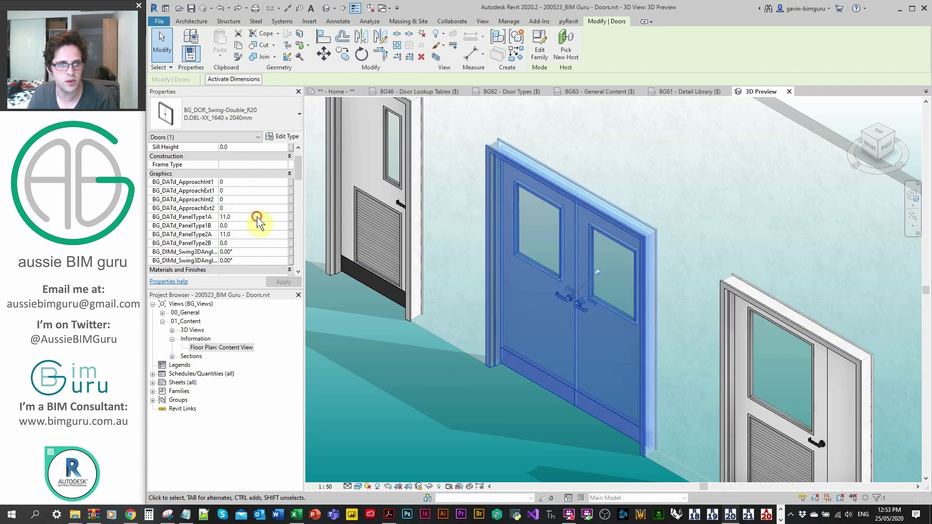
- Set its BG_DATd_PanelType1B to 41 and deselect to show the louvred lower panels
type("41")
key("Return")
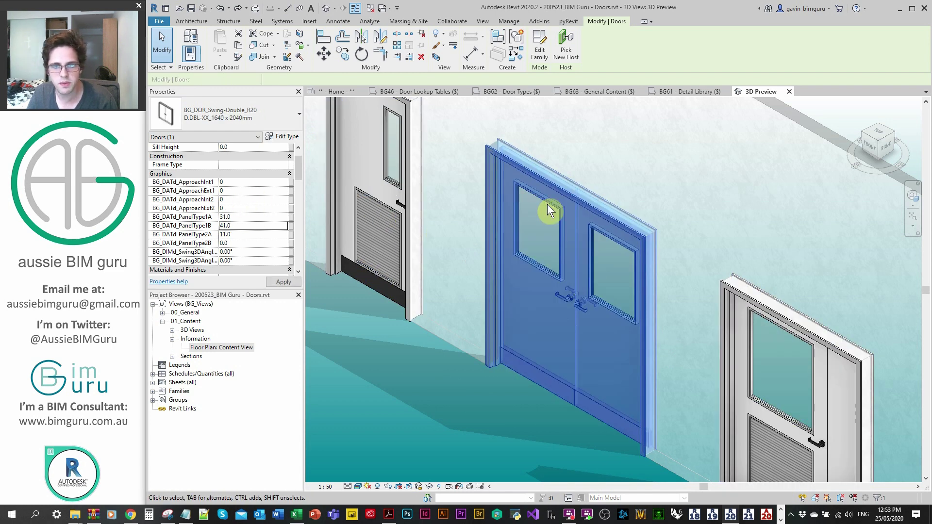
left_click(645, 163)
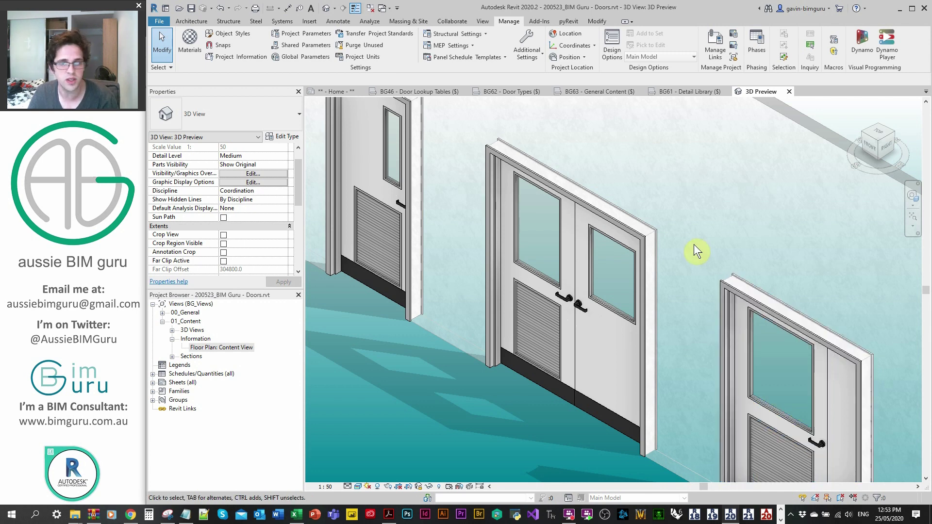
scroll(689, 235, "down", 3)
- Switch to BG46 - Door Lookup Tables and zoom into the swing type table diagrams
middle_click_drag(696, 239, 319, 47)
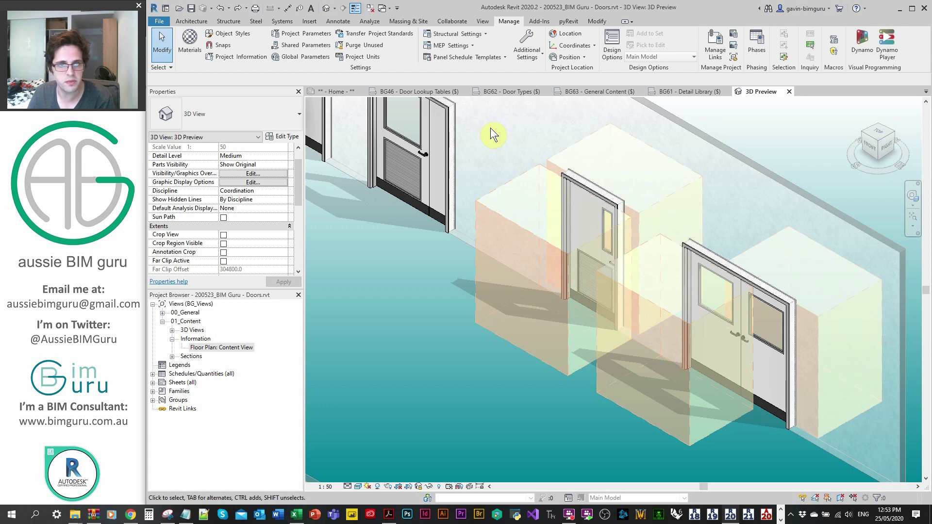
left_click(429, 90)
scroll(577, 182, "up", 5)
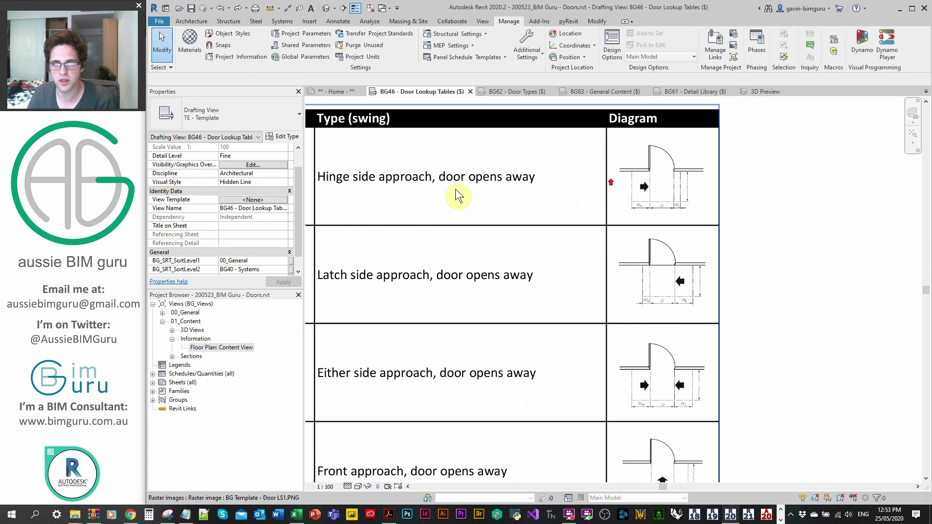
middle_click_drag(507, 218, 557, 229)
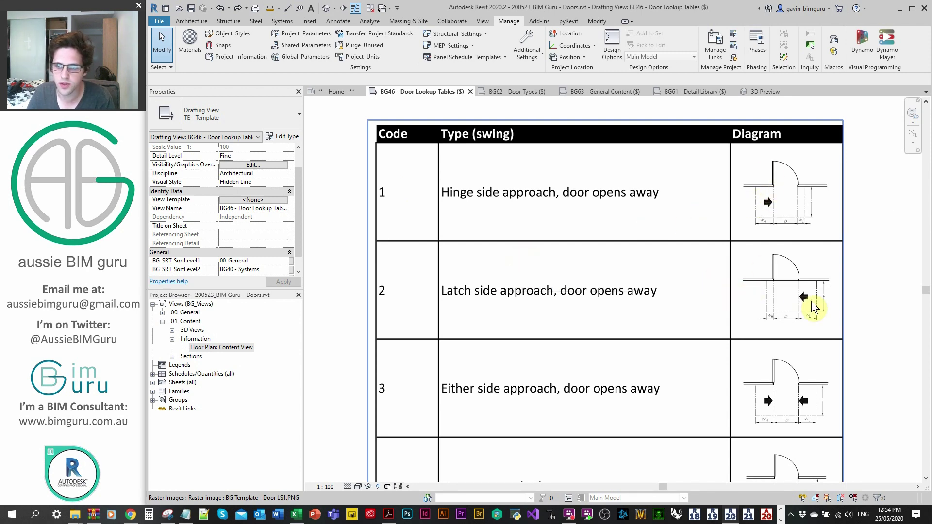
scroll(831, 305, "up", 1)
scroll(834, 308, "up", 3)
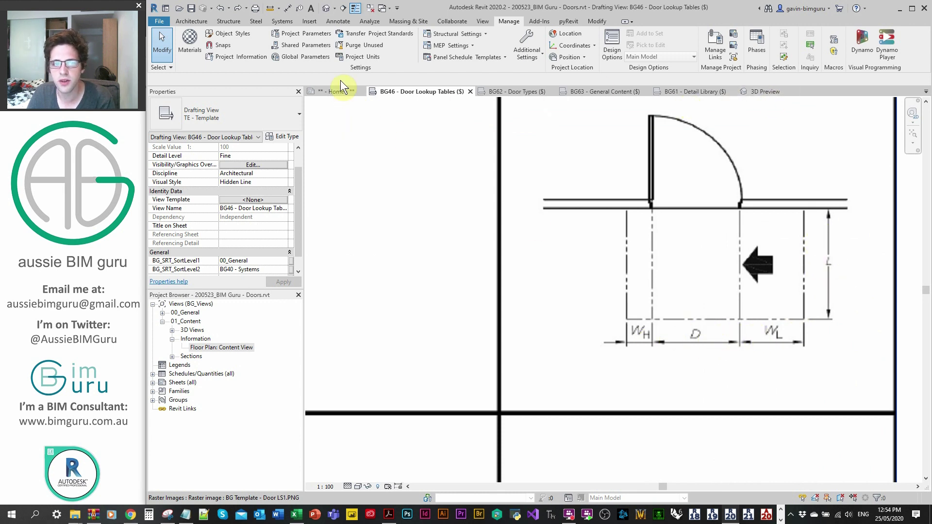
left_click(223, 348)
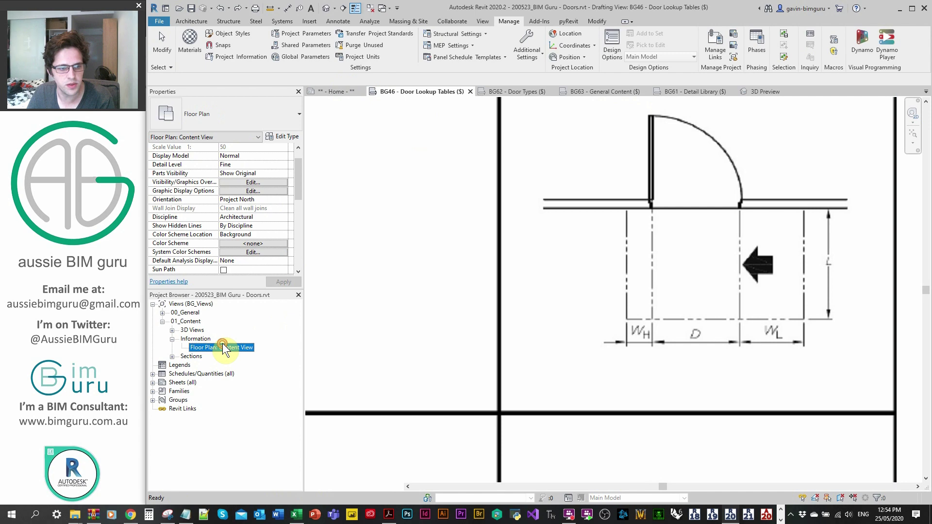
- Open the Content View plan and set the single swing door's BG_DATd_ApproachInt1 to 2
double_click(228, 348)
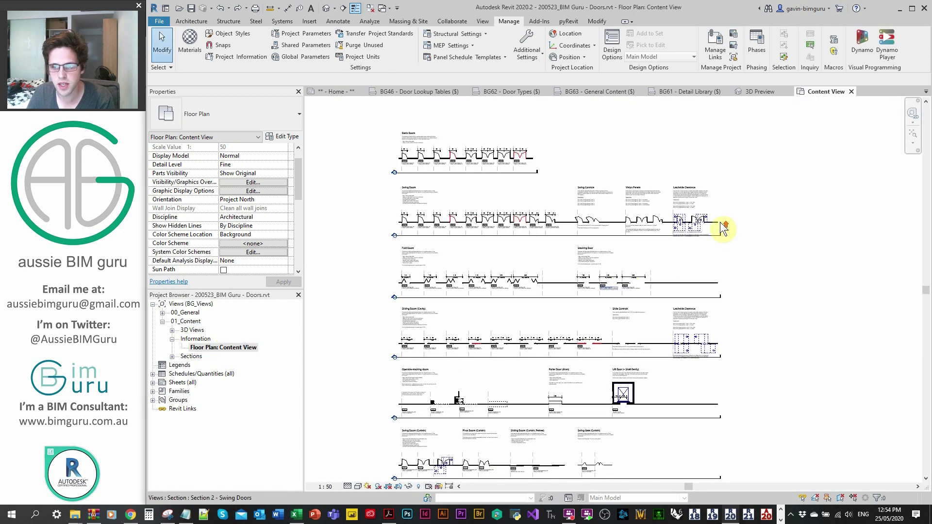
scroll(646, 216, "up", 5)
left_click(626, 210)
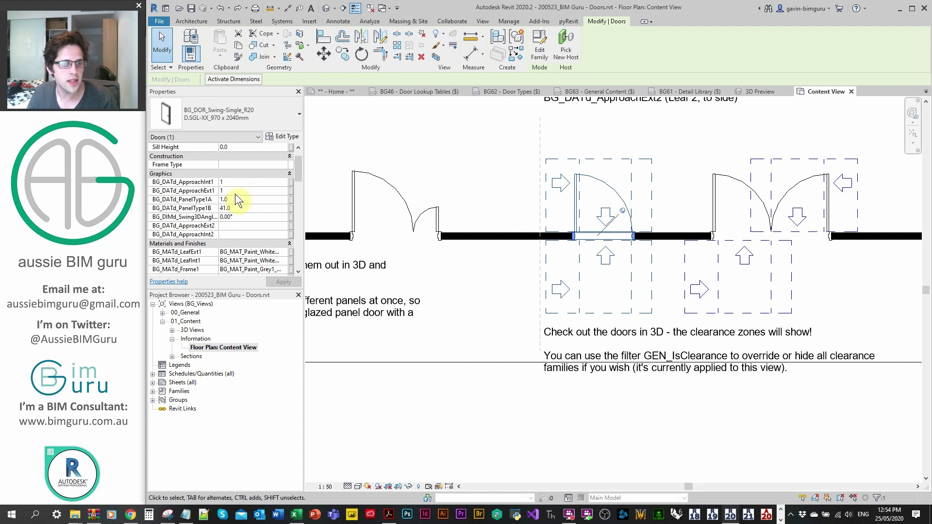
left_click(236, 181)
type("2")
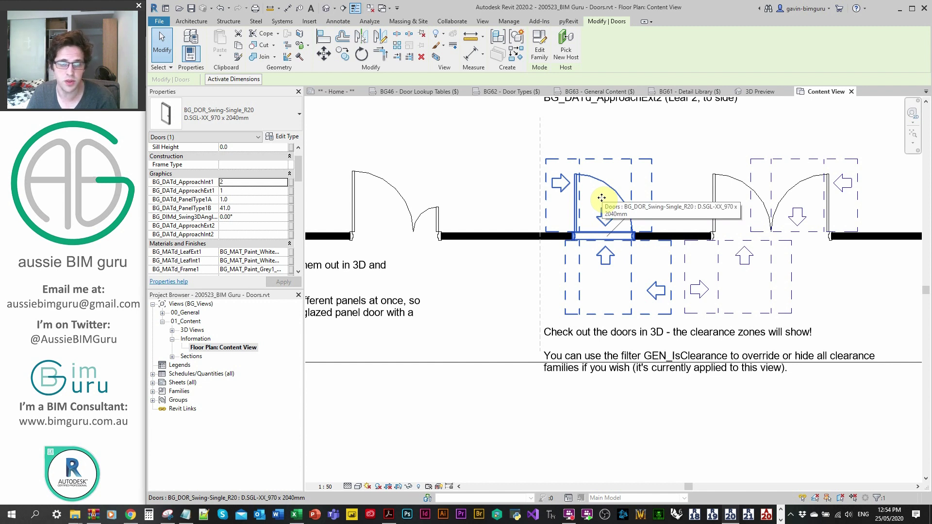
left_click(577, 264)
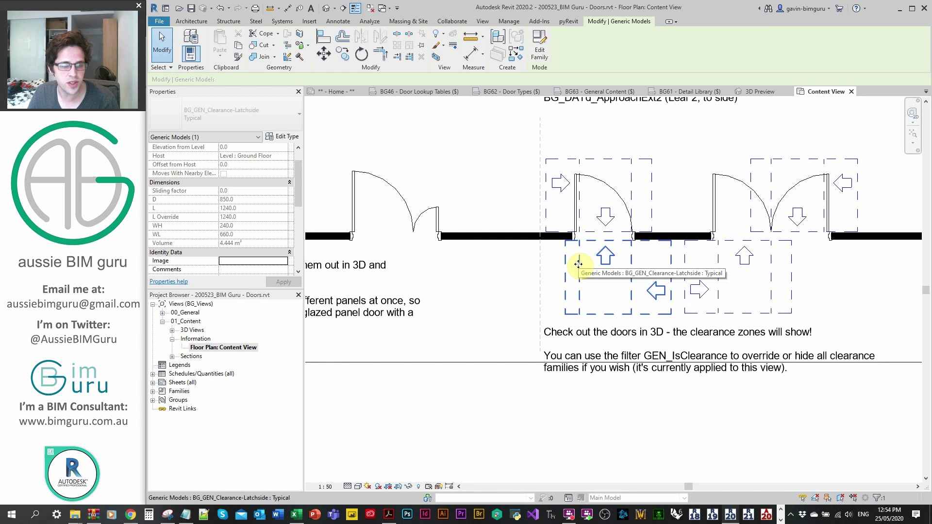
key("Escape")
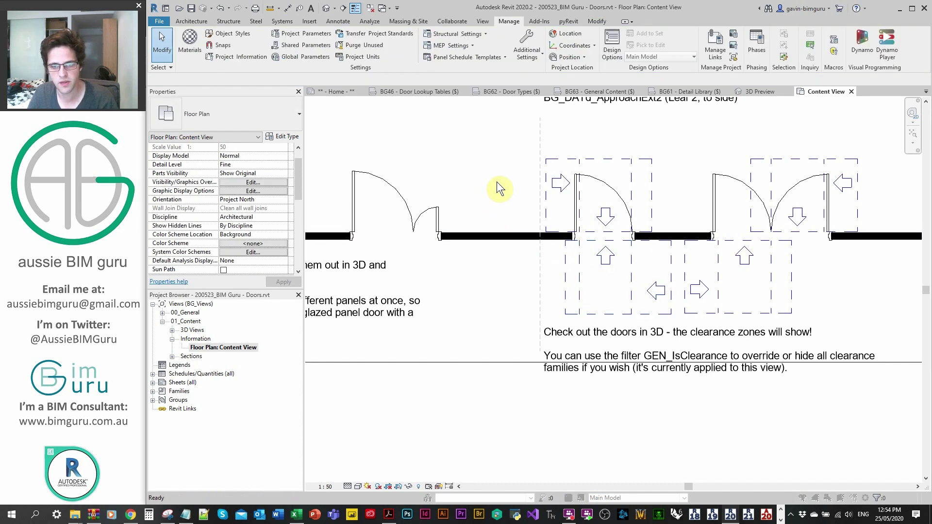
key("v")
key("v")
left_click(559, 120)
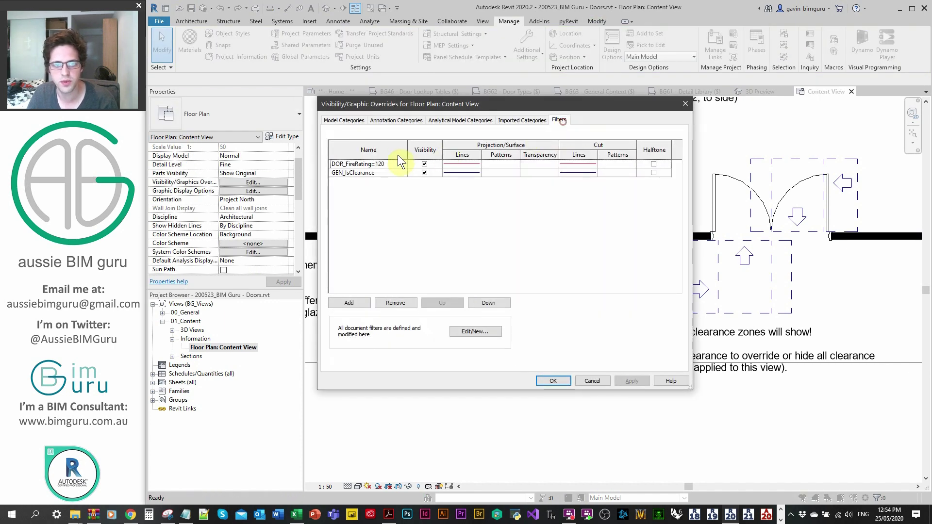
left_click(424, 173)
left_click(560, 378)
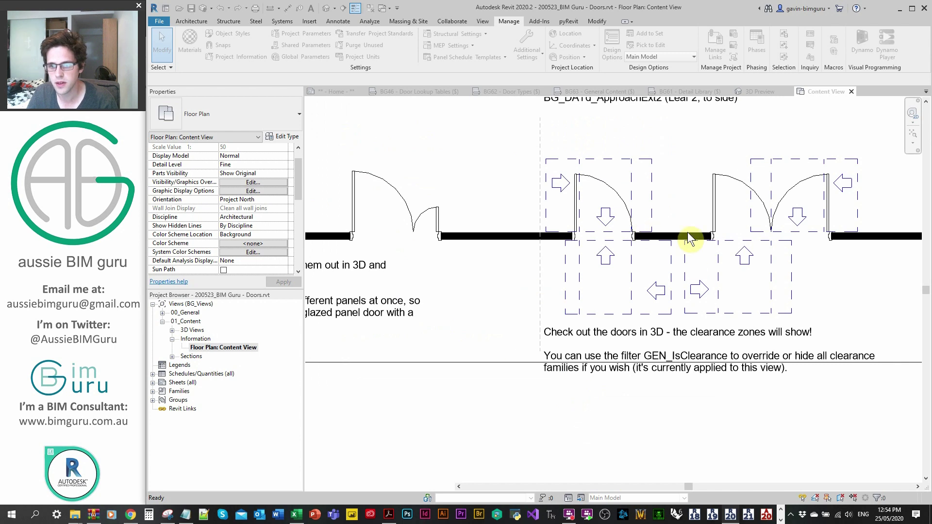
middle_click_drag(686, 239, 566, 254)
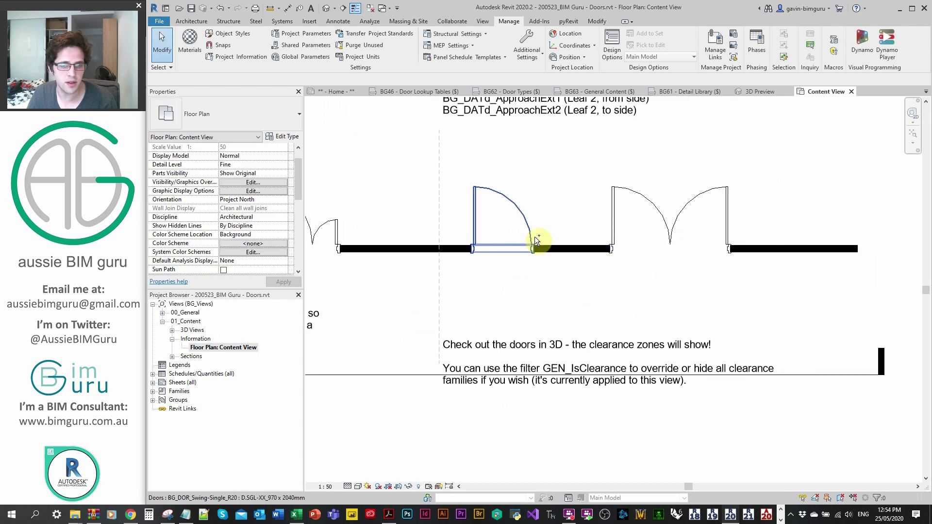
middle_click_drag(532, 225, 633, 213)
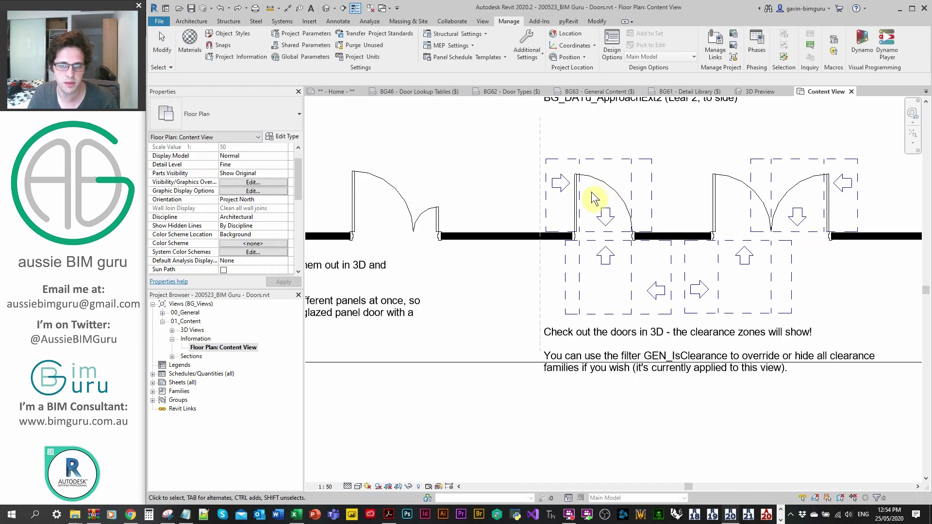
- Switch the single swing door to type D.SGL-XX_820 x 2040mm and review its clearance zones
left_click(567, 186)
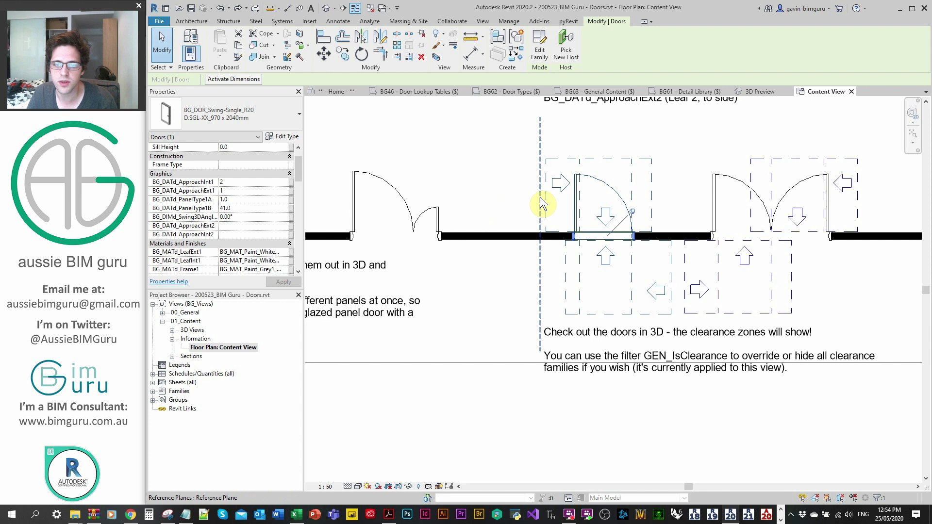
middle_click_drag(540, 197, 547, 207)
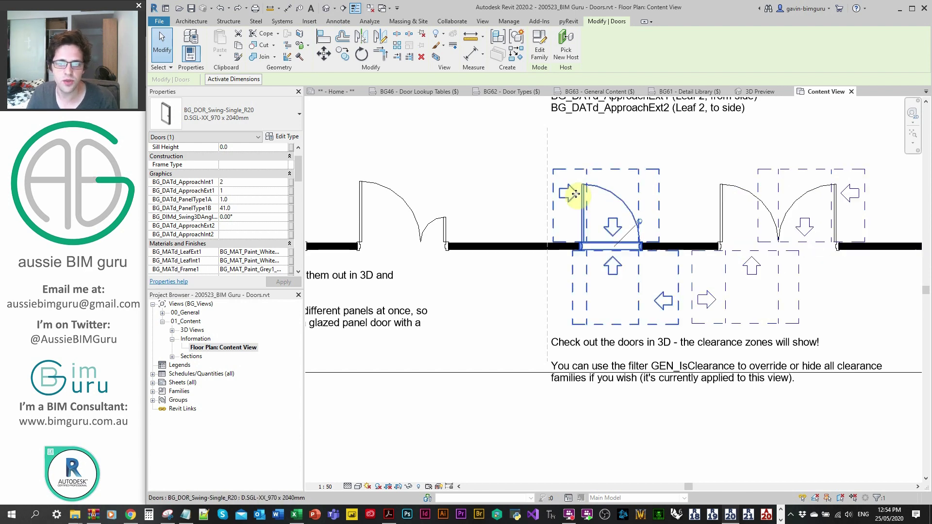
middle_click_drag(535, 210, 584, 215)
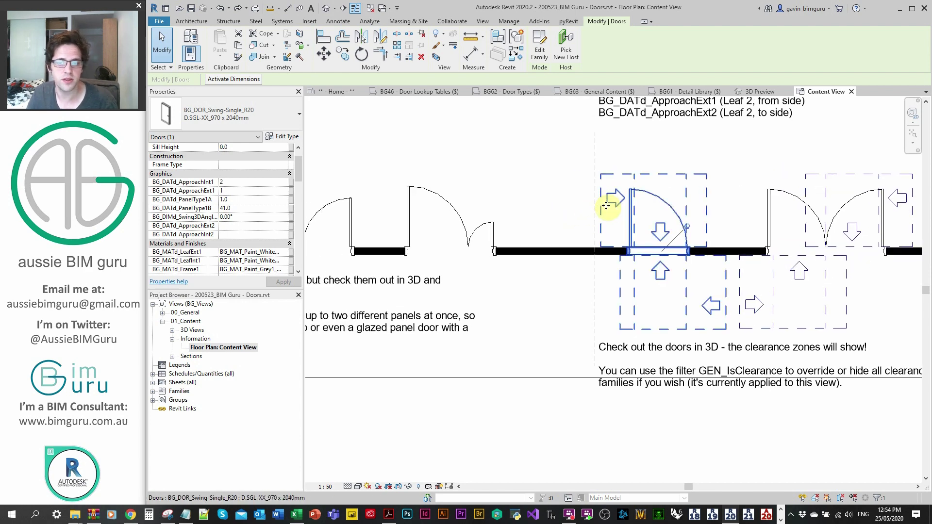
left_click(229, 114)
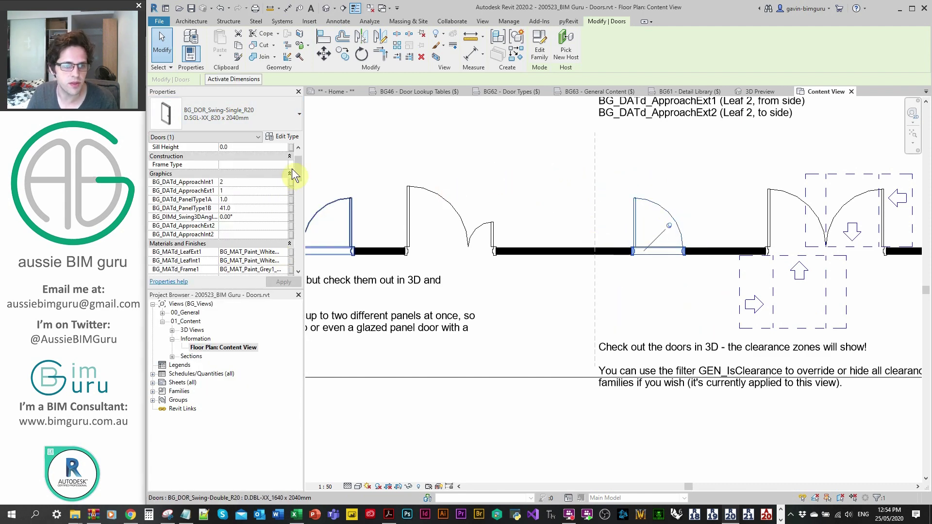
left_click_drag(291, 170, 296, 228)
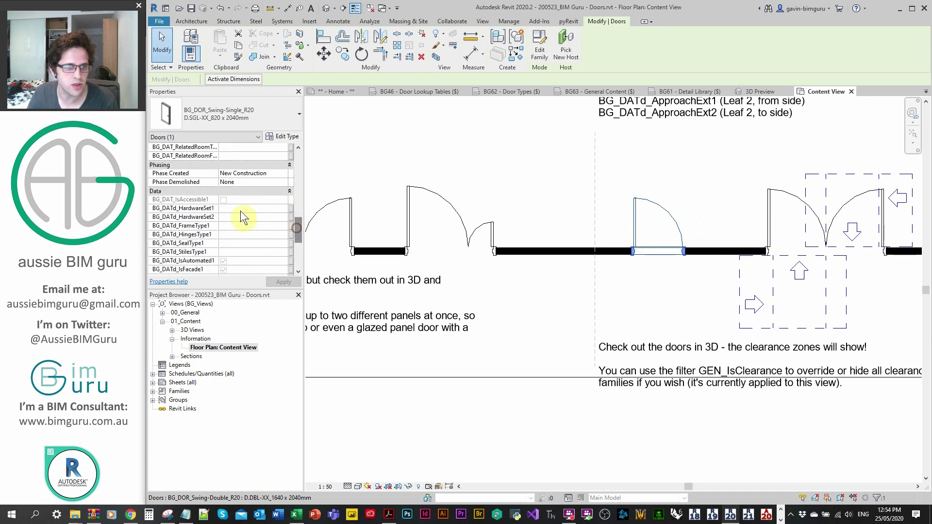
left_click(546, 172)
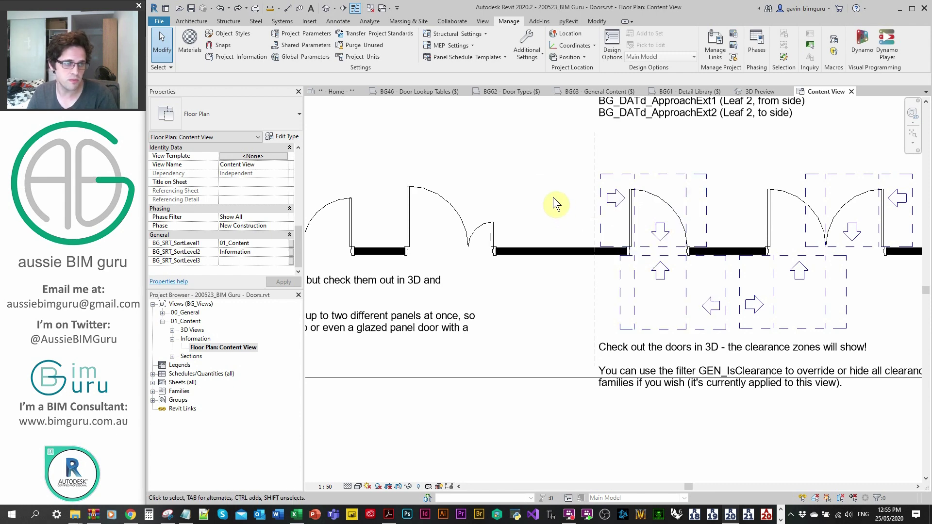
- Find the Stacking Door row and select the 4-panel stacking door 56
scroll(700, 208, "down", 5)
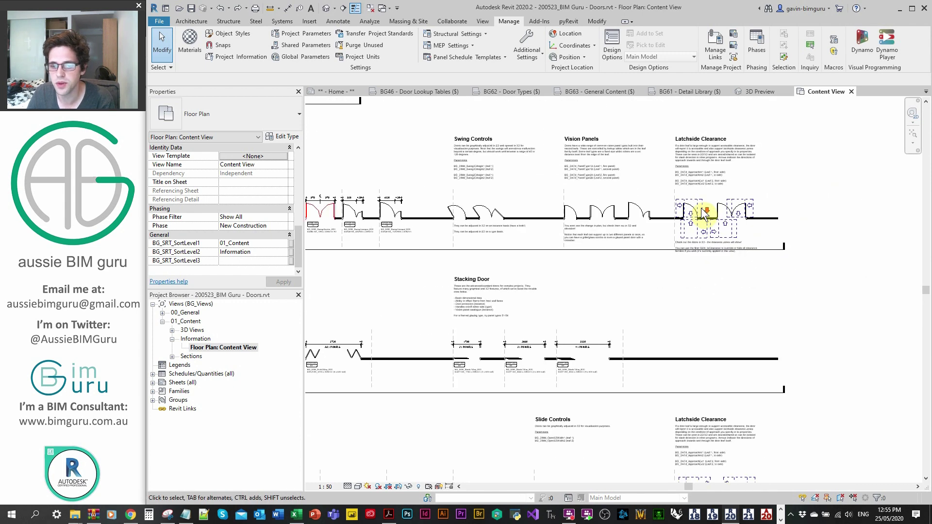
scroll(518, 263, "down", 2)
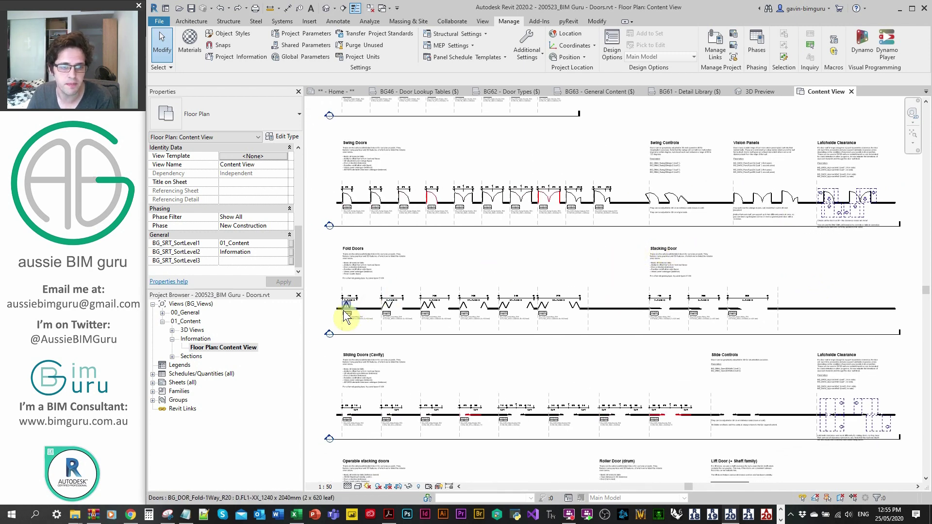
scroll(345, 306, "up", 4)
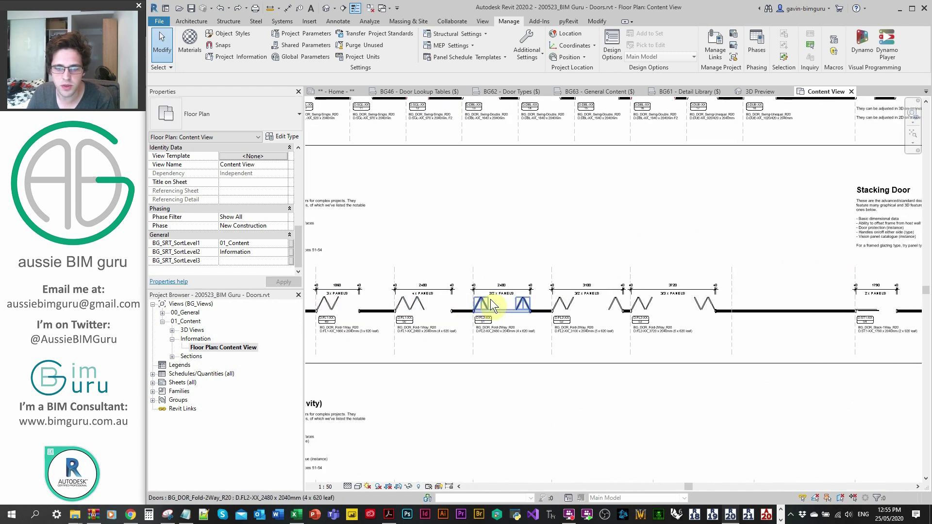
scroll(576, 302, "up", 3)
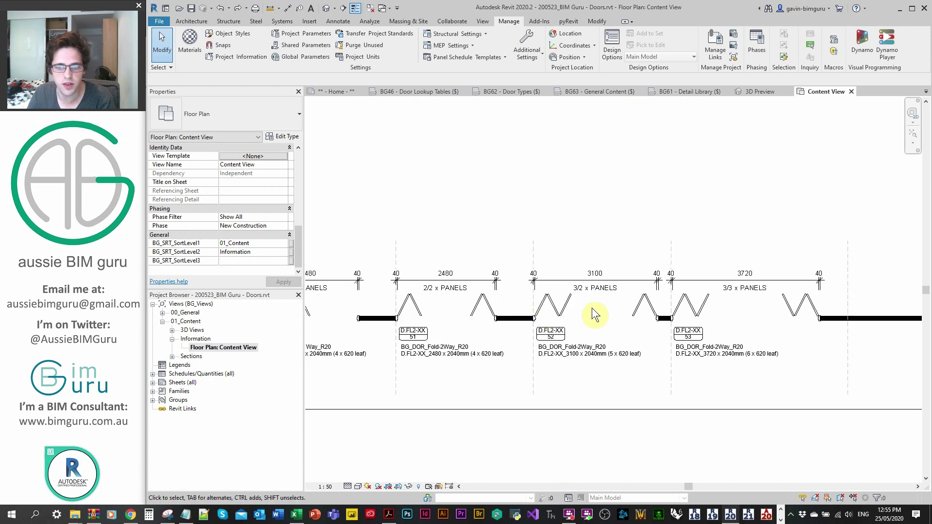
middle_click_drag(686, 309, 476, 308)
scroll(474, 305, "down", 1)
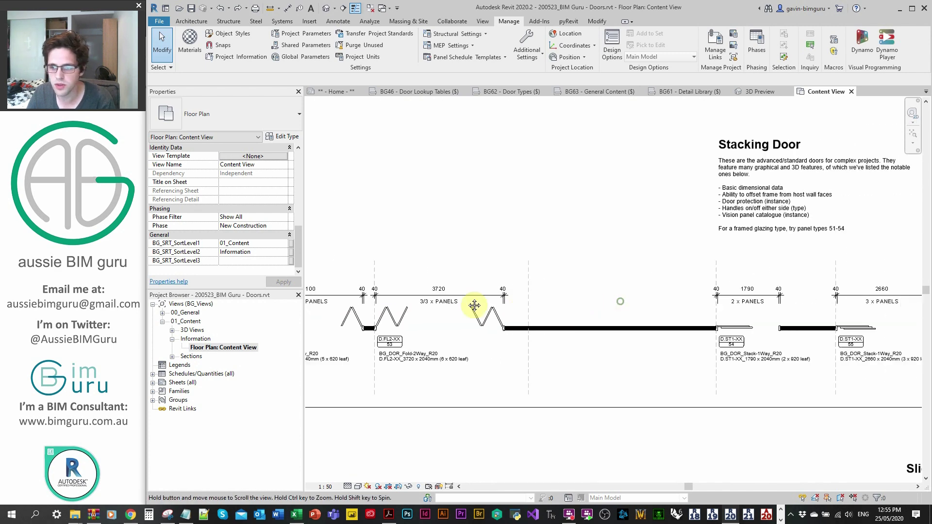
scroll(502, 316, "up", 2)
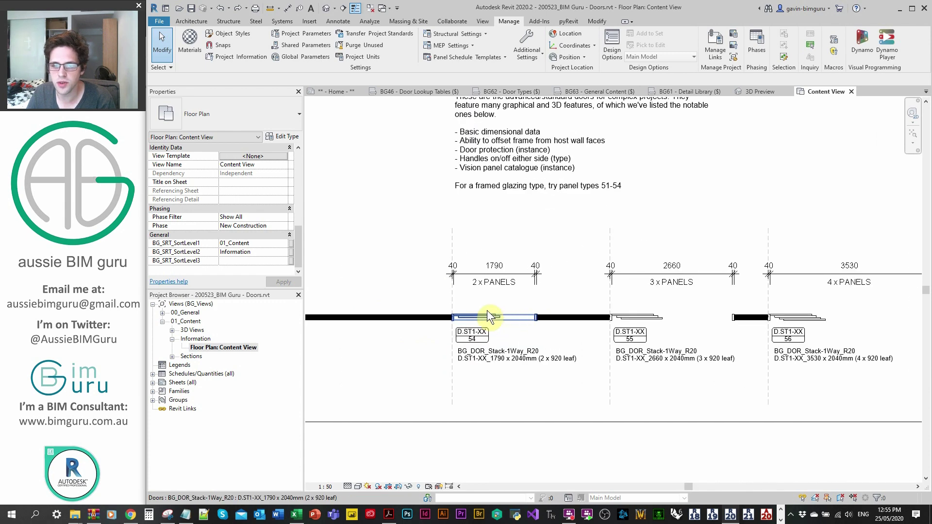
middle_click_drag(774, 316, 619, 308)
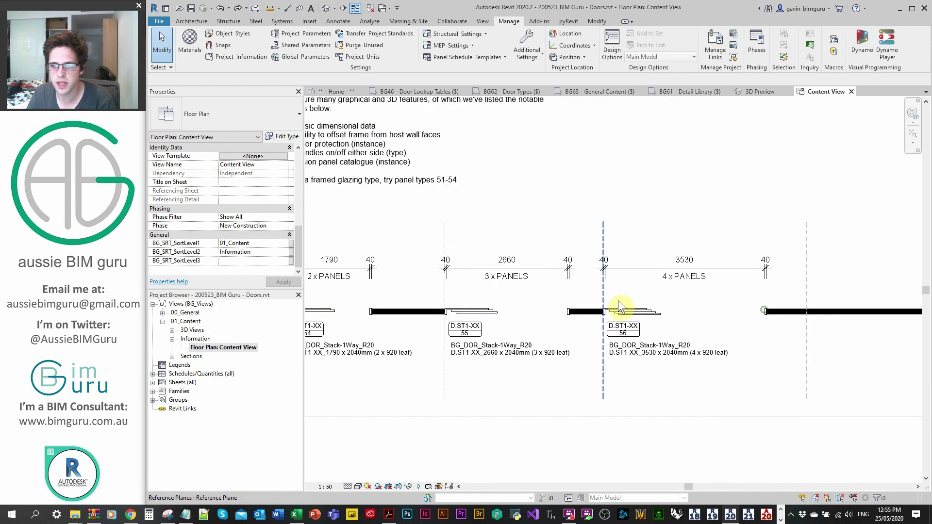
left_click(646, 307)
- Open the Edit Type properties of door 56 (BG_DOR_Stack-1Way_R20)
middle_click_drag(361, 296, 456, 273)
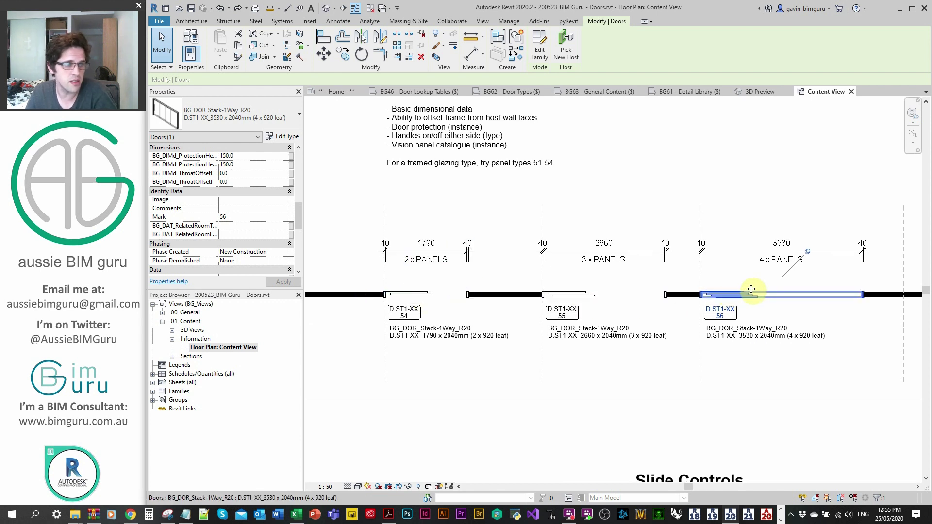
scroll(761, 266, "down", 4)
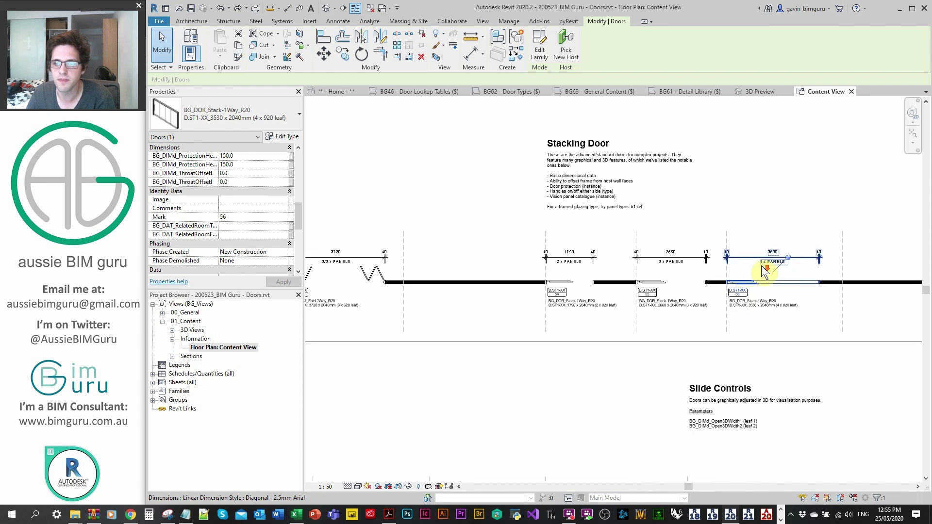
left_click(290, 134)
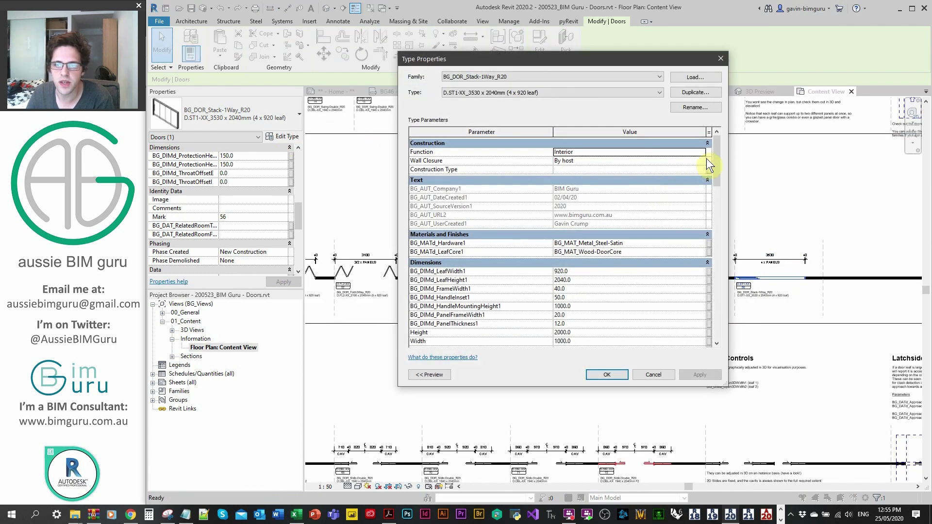
- In the stacking door's Type Properties Data group, set BG_DAT_Count1 to 5
left_click_drag(715, 167, 718, 256)
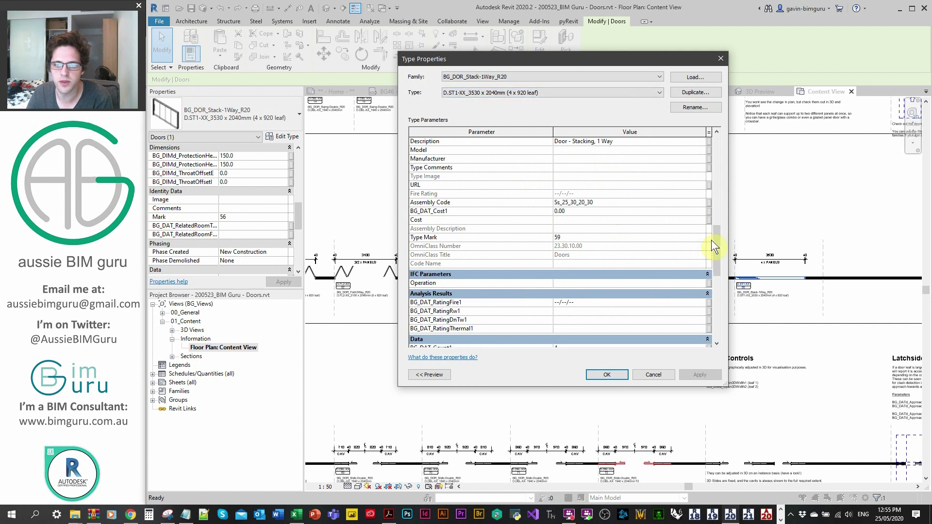
left_click_drag(717, 246, 718, 256)
left_click(615, 304)
type("5")
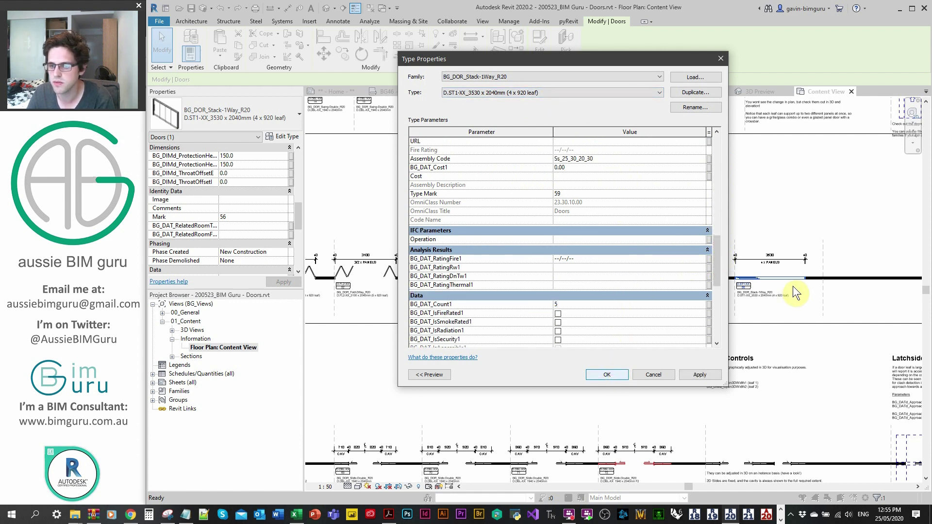
- Check redrawn door 56 with its 395 and 4005 dimensions, then deselect it
scroll(740, 283, "up", 5)
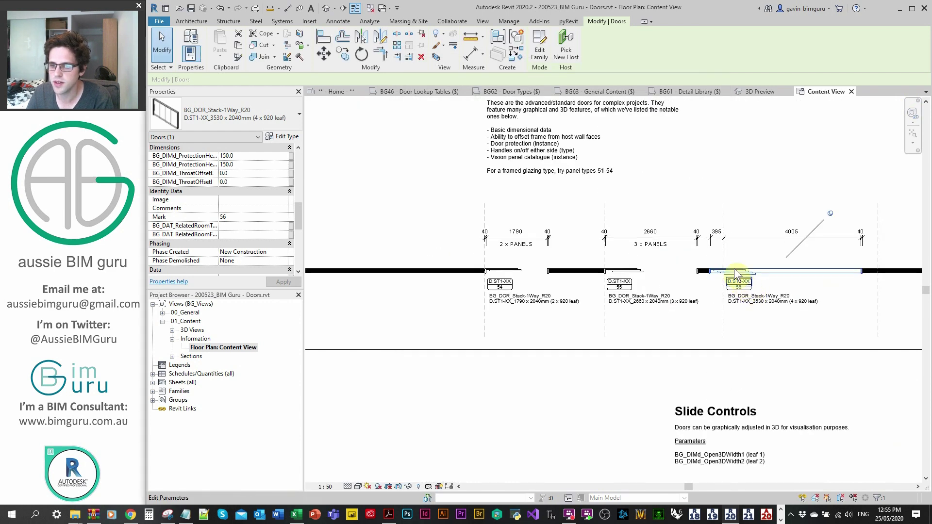
middle_click_drag(740, 282, 547, 261)
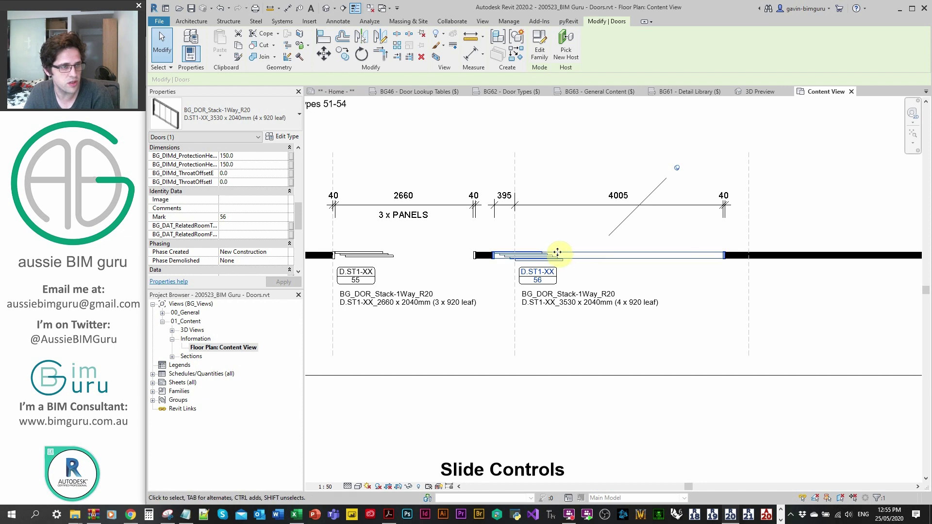
scroll(539, 255, "up", 2)
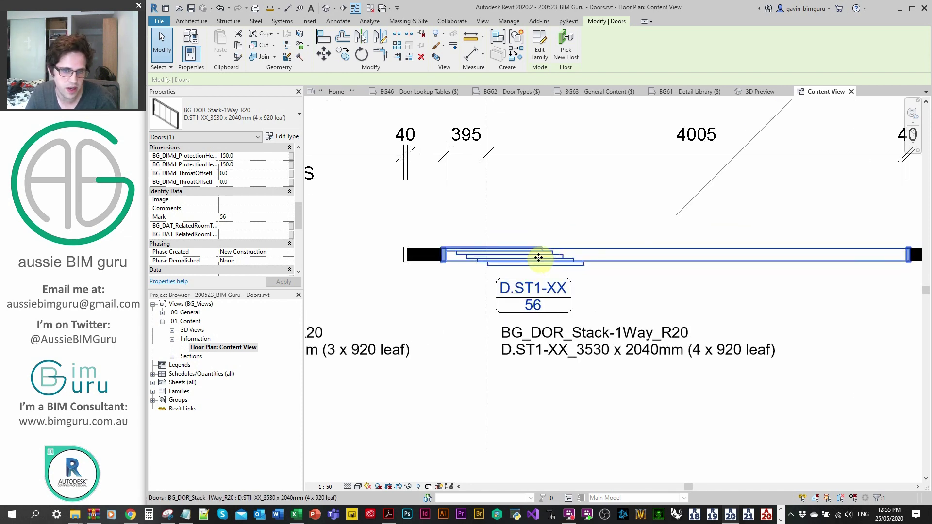
left_click(563, 192)
scroll(573, 191, "down", 2)
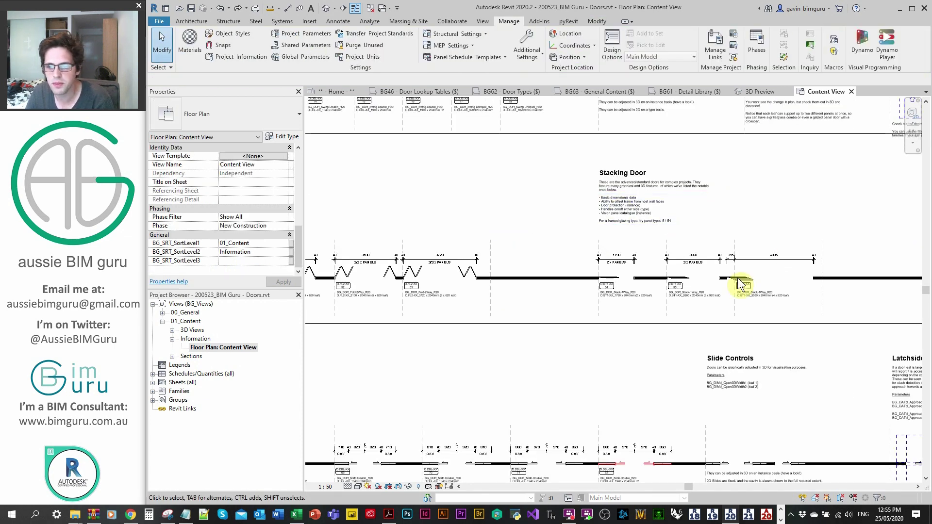
- Pan through the Sliding Doors row to the Slide-Double door D.DBL-XX 71
scroll(741, 285, "up", 2)
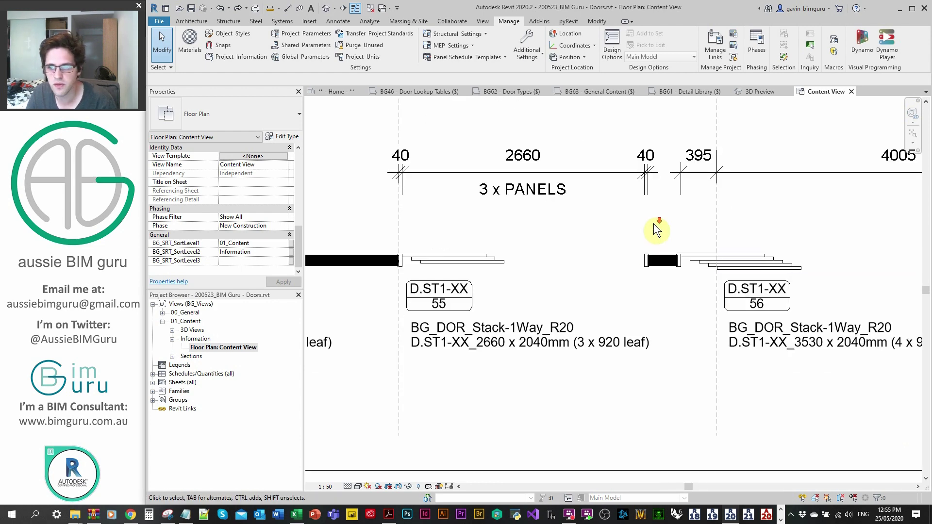
scroll(654, 223, "down", 2)
scroll(653, 223, "down", 2)
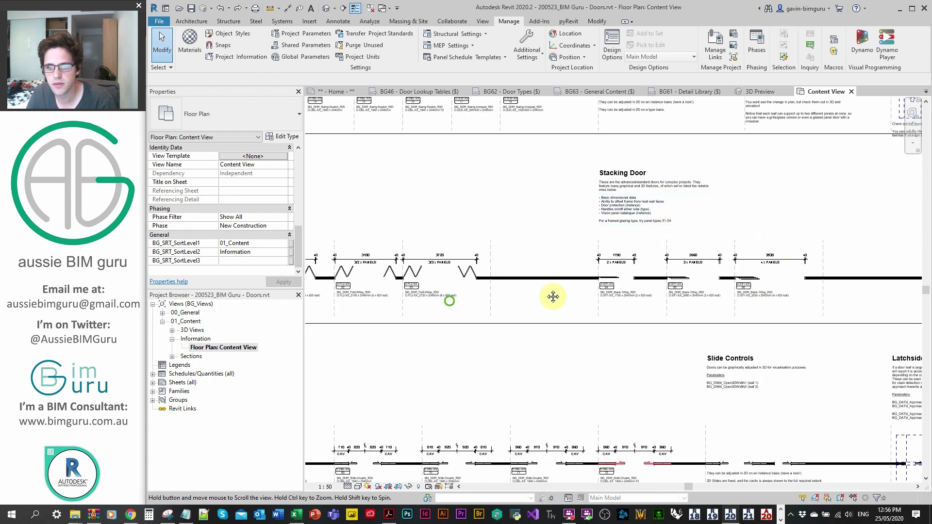
scroll(551, 295, "down", 2)
middle_click_drag(488, 334, 549, 293)
scroll(597, 255, "up", 5)
middle_click_drag(740, 293, 512, 302)
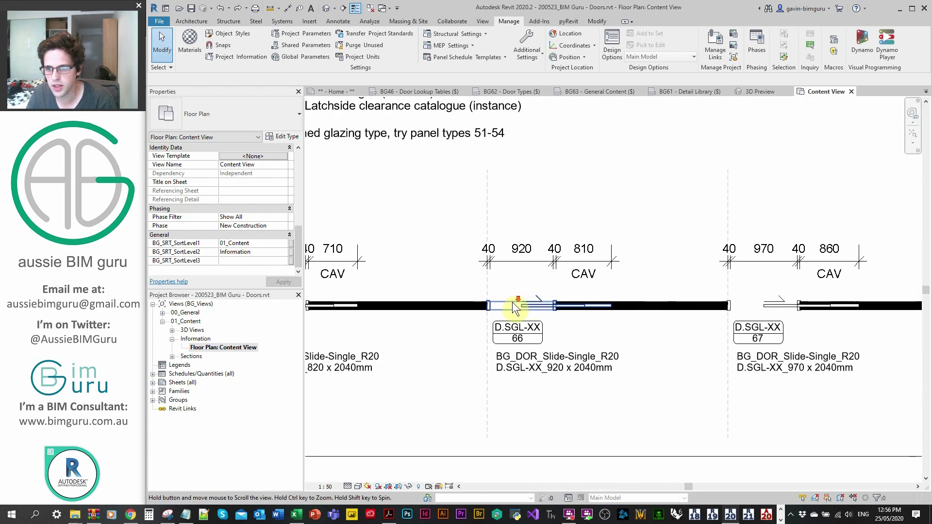
scroll(574, 318, "down", 3)
scroll(545, 291, "up", 2)
scroll(626, 283, "up", 1)
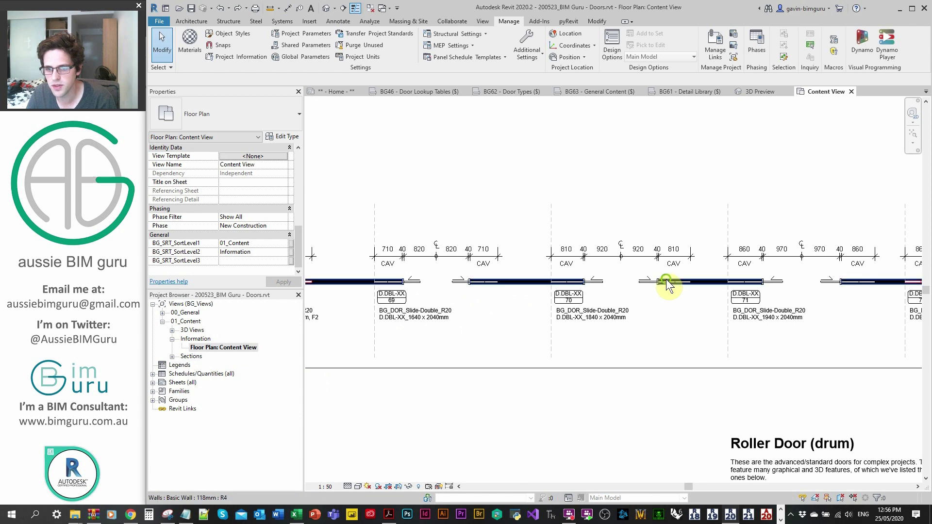
middle_click_drag(764, 278, 561, 275)
- Zoom into the Latchside Clearance example and select its double sliding door
scroll(573, 278, "up", 5)
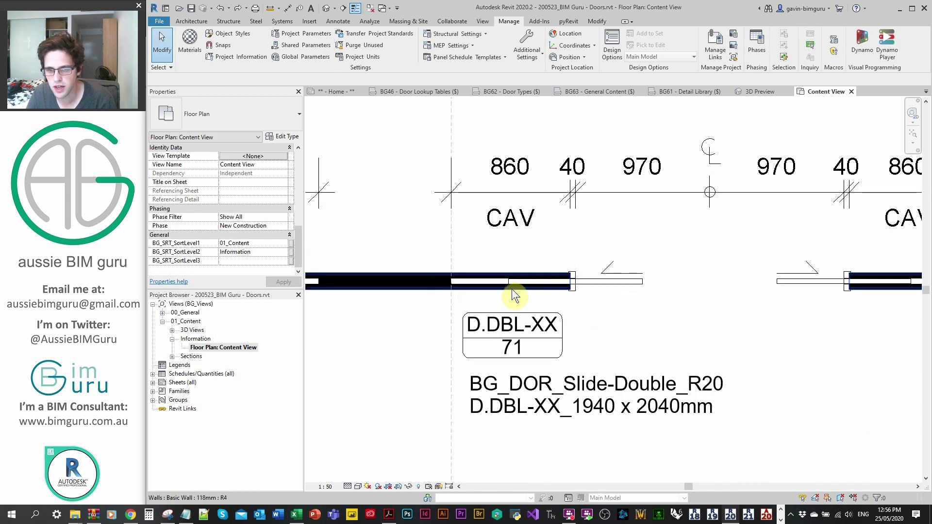
scroll(611, 282, "down", 3)
middle_click_drag(663, 292, 481, 314)
scroll(473, 308, "down", 1)
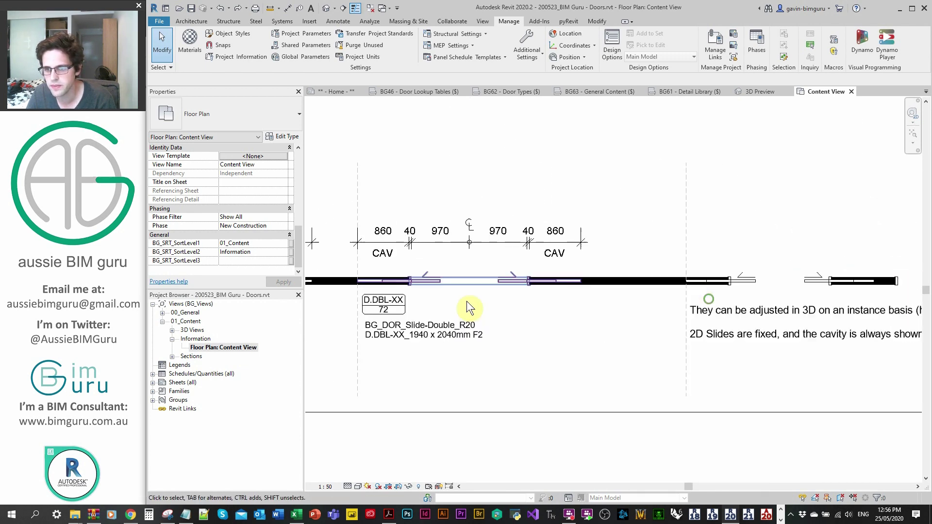
middle_click_drag(742, 284, 589, 281)
scroll(608, 279, "down", 1)
scroll(609, 279, "down", 2)
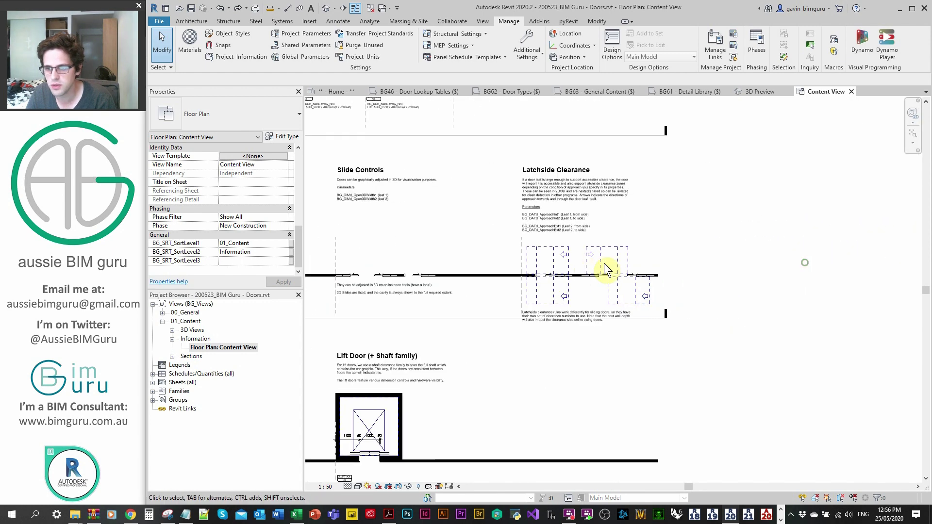
scroll(562, 287, "up", 4)
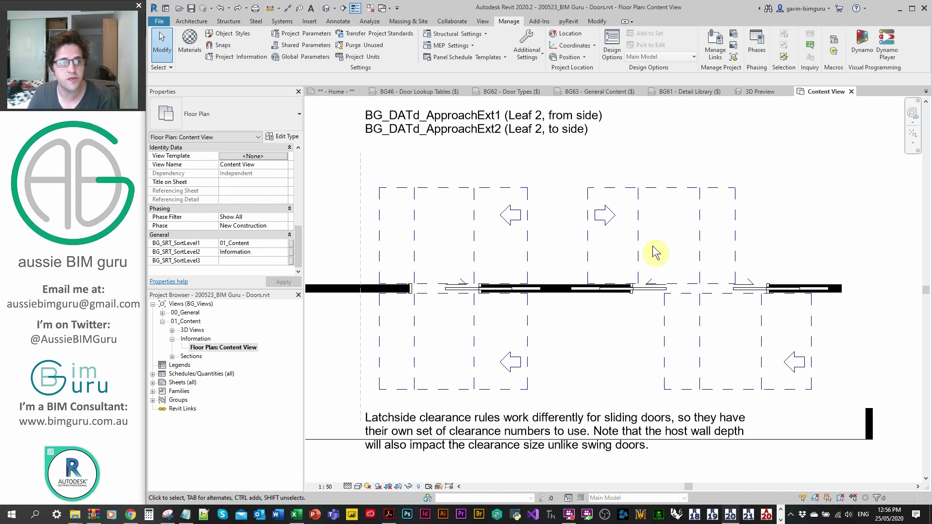
left_click(638, 212)
- Review the double slider's approach clearance properties, then zoom out to the Operable stacking door notes
left_click_drag(296, 214, 295, 166)
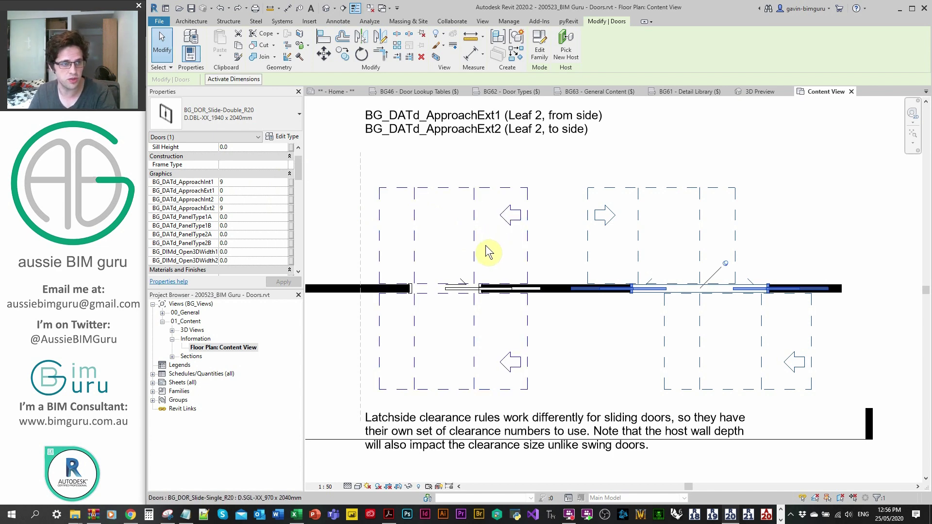
scroll(499, 250, "down", 3)
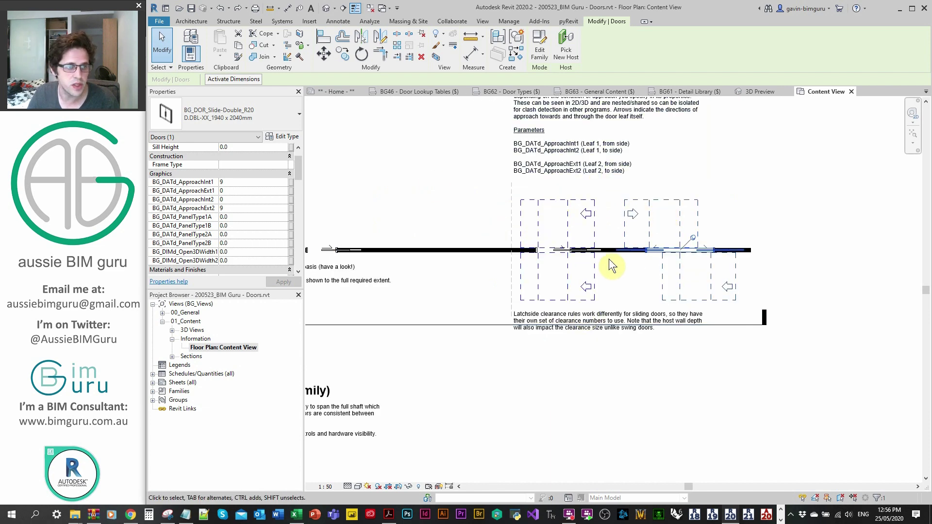
scroll(608, 258, "down", 5)
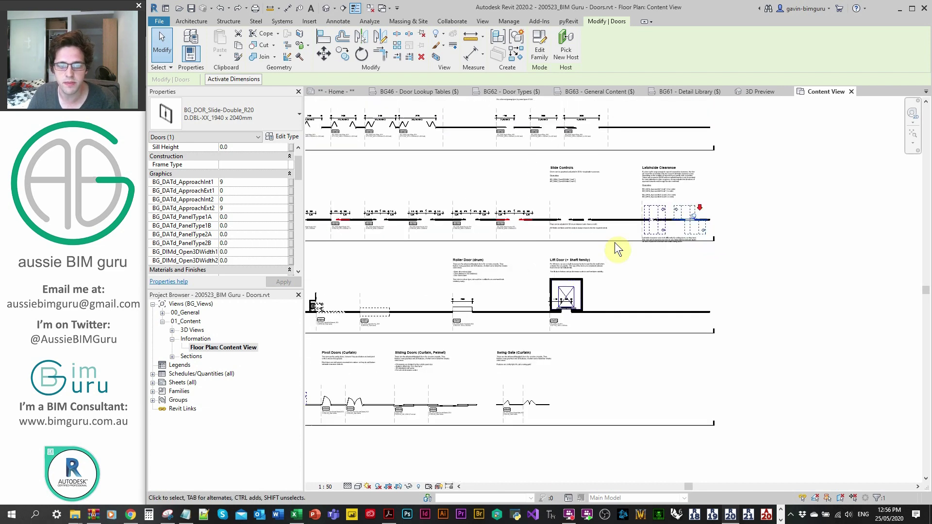
middle_click_drag(618, 246, 640, 271)
- Select remote operable door 91 and stretch its width grip wider, undoing a stray panel move
scroll(474, 286, "up", 5)
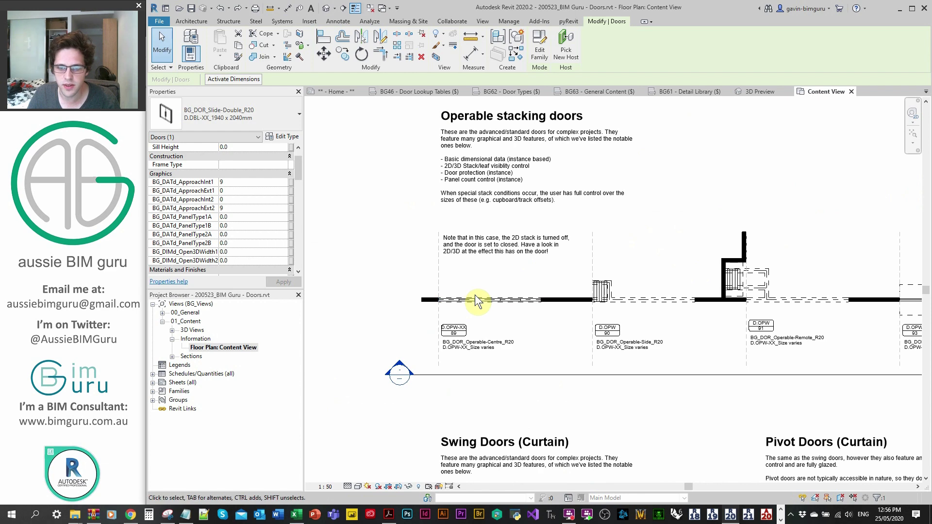
middle_click_drag(606, 286, 426, 279)
scroll(557, 254, "up", 3)
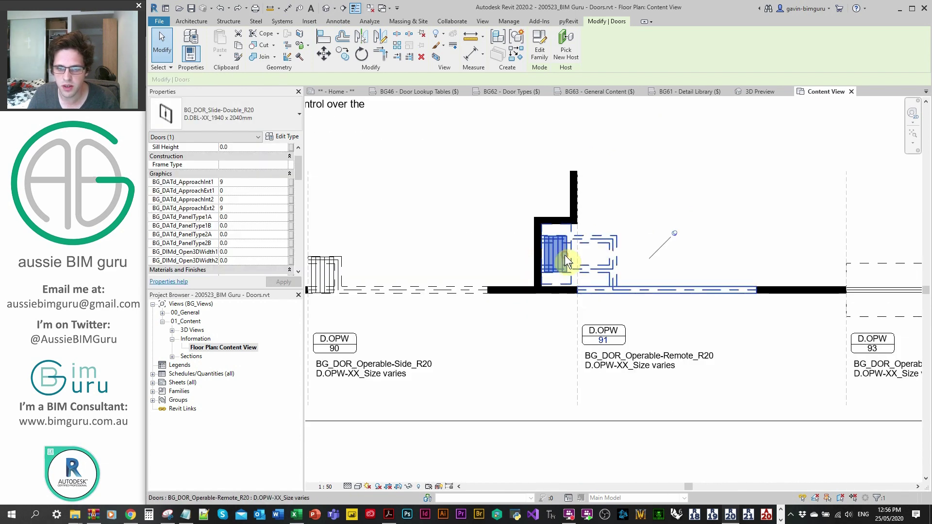
left_click(564, 255)
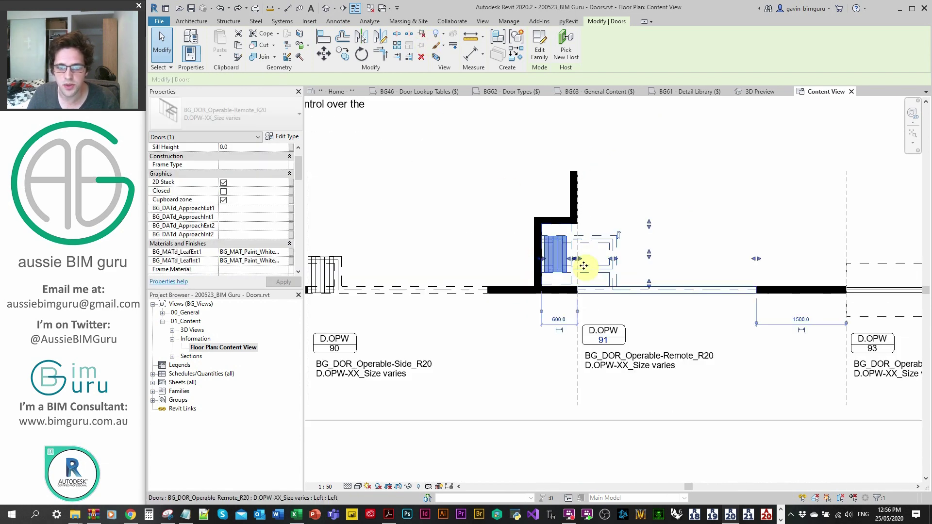
left_click_drag(650, 253, 649, 242)
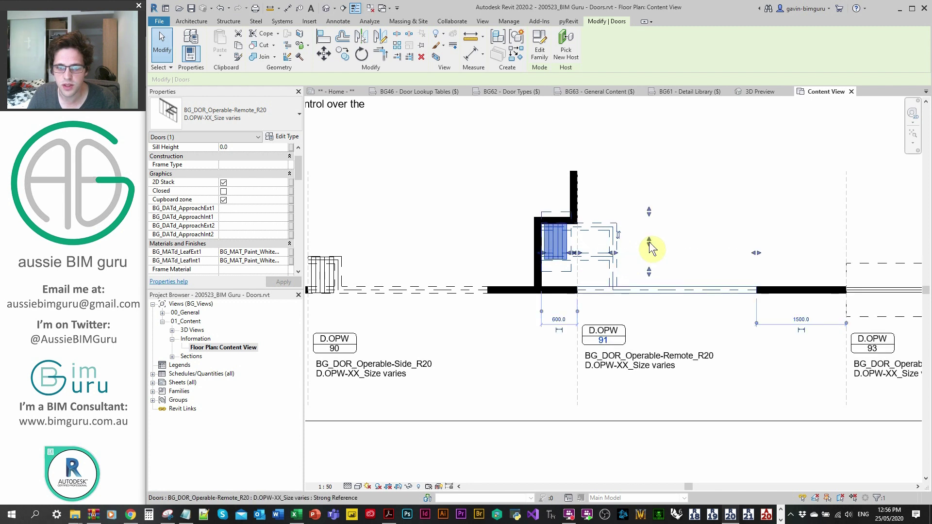
key("ctrl+z")
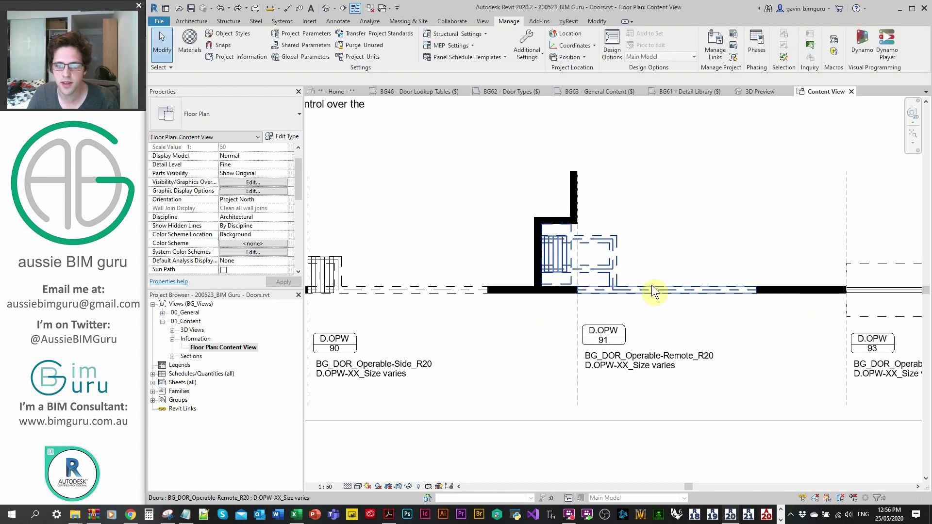
left_click(756, 284)
left_click_drag(756, 259, 726, 255)
- Set door 91's Number of panels to 5 and pan along toward roller door 94
scroll(558, 249, "up", 2)
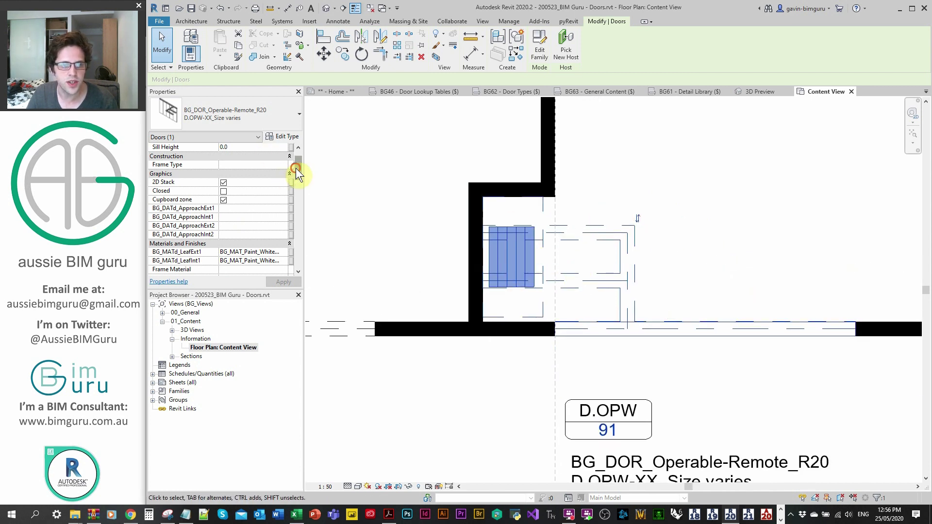
left_click_drag(295, 168, 294, 208)
left_click(247, 184)
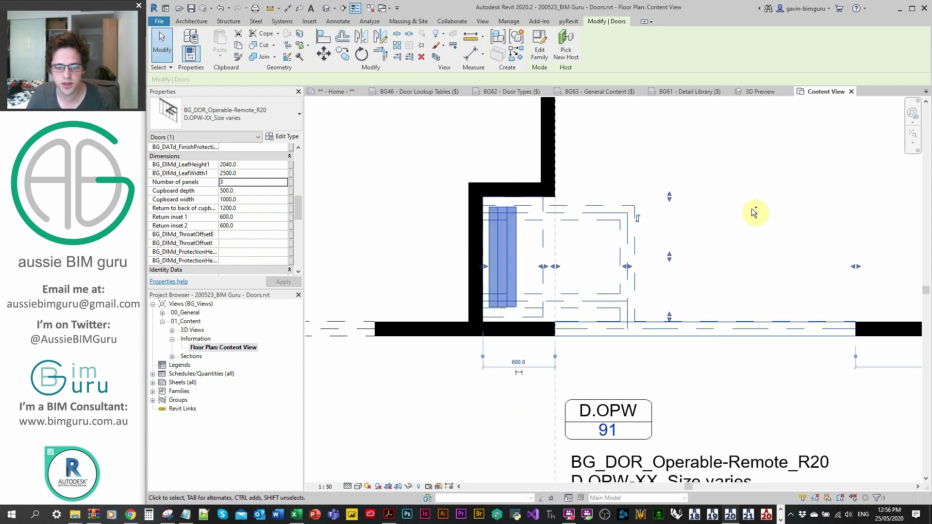
left_click(746, 229)
scroll(748, 233, "down", 2)
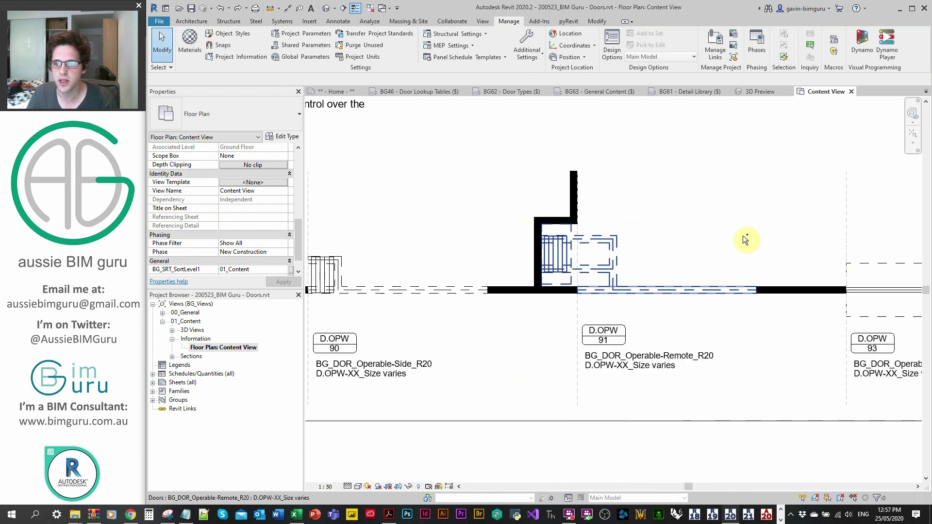
left_click(610, 246)
middle_click_drag(682, 247, 558, 242)
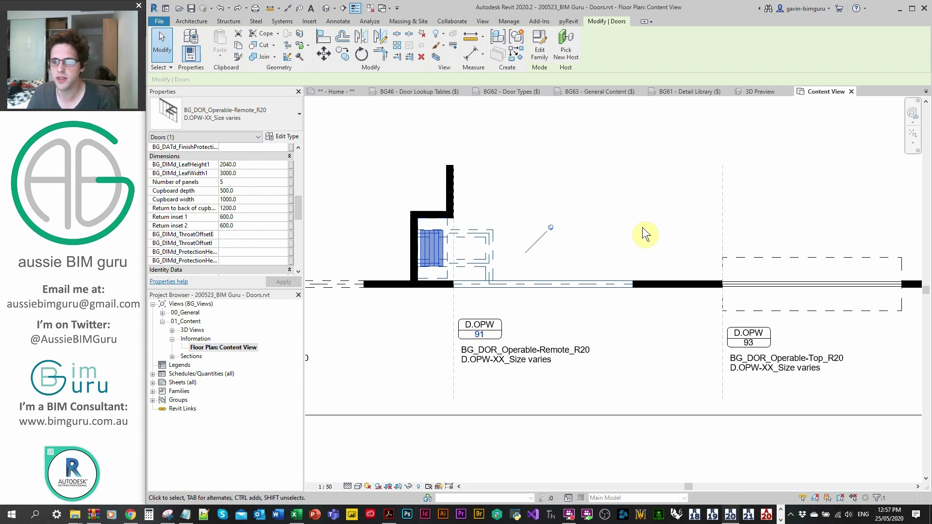
scroll(624, 229, "down", 2)
middle_click_drag(624, 229, 430, 249)
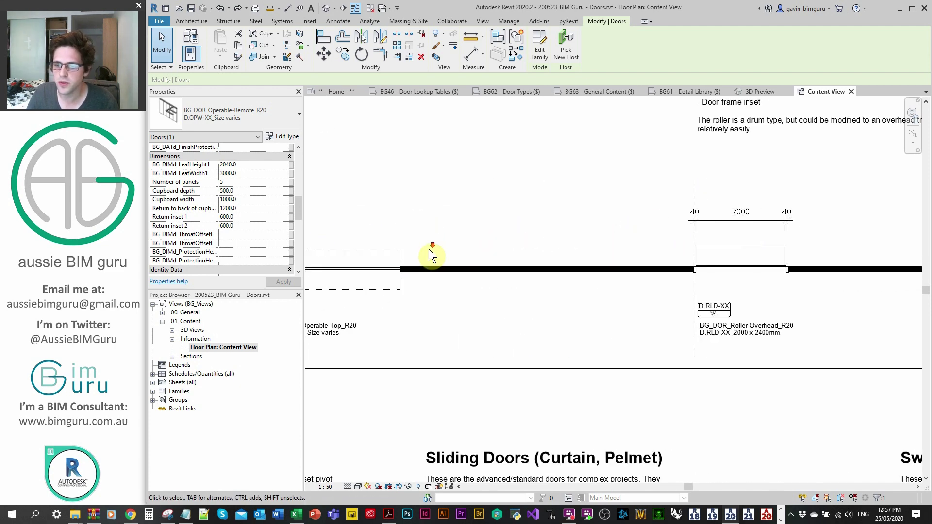
- Select the Roller-Overhead door and pan across to lift door 95
scroll(537, 242, "down", 2)
scroll(514, 247, "up", 1)
left_click(514, 246)
scroll(533, 242, "up", 2)
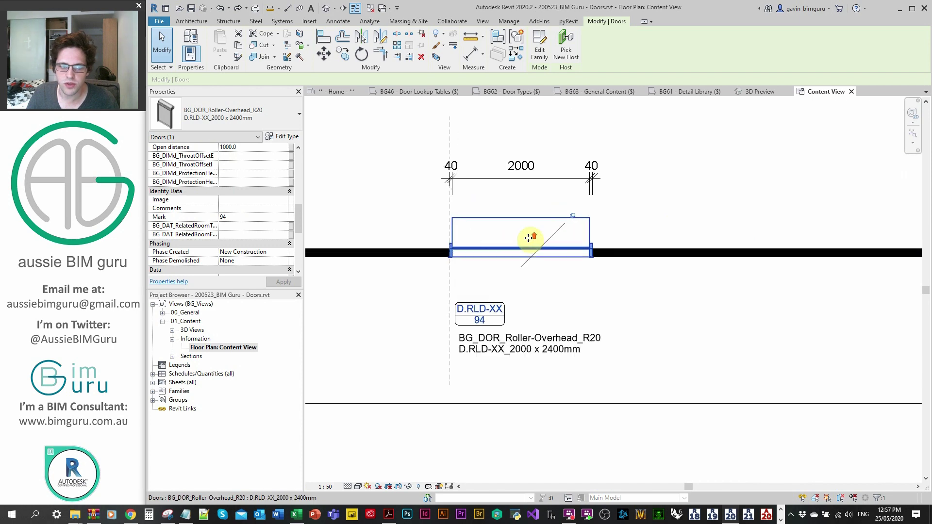
middle_click_drag(530, 241, 510, 243)
scroll(491, 238, "down", 1)
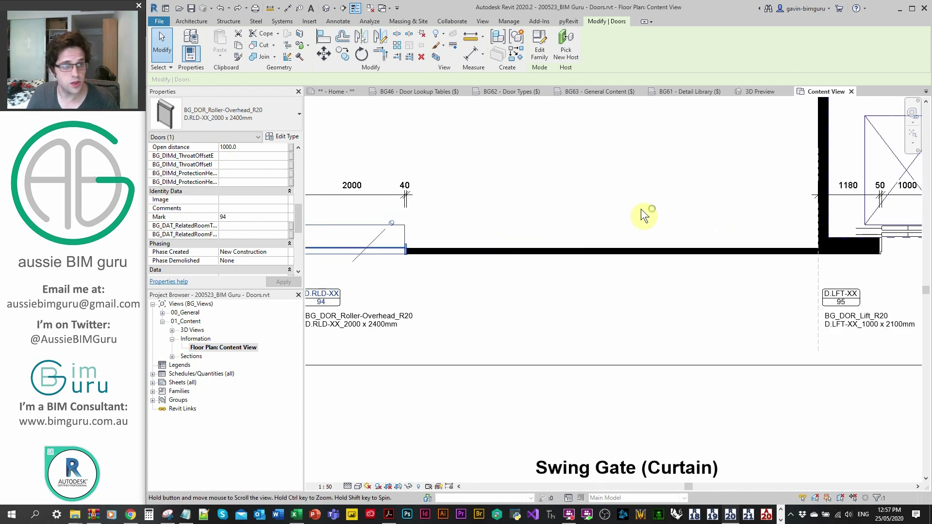
middle_click_drag(640, 209, 513, 222)
middle_click_drag(804, 210, 697, 208)
middle_click_drag(730, 247, 524, 304)
- Select lift door 95, then its 3m x 3m LiftShaft clearance model, and deselect
left_click(520, 292)
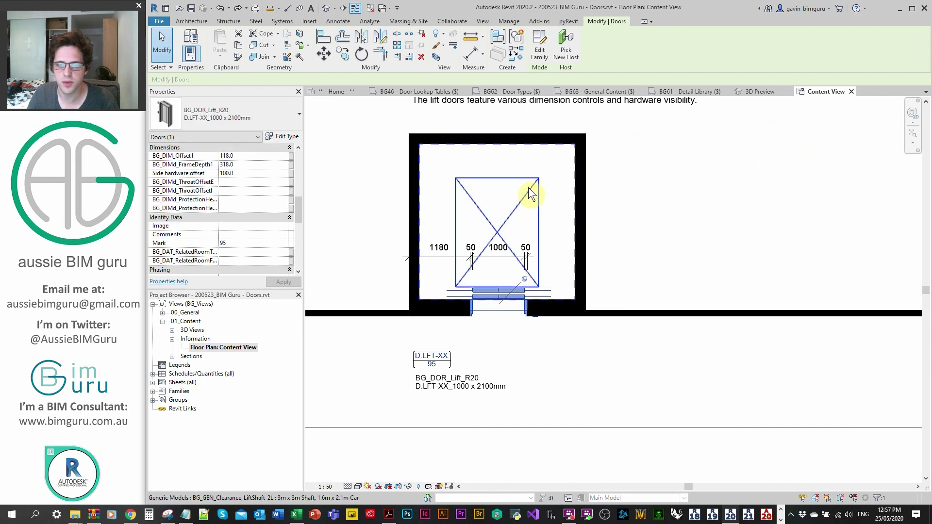
left_click(526, 193)
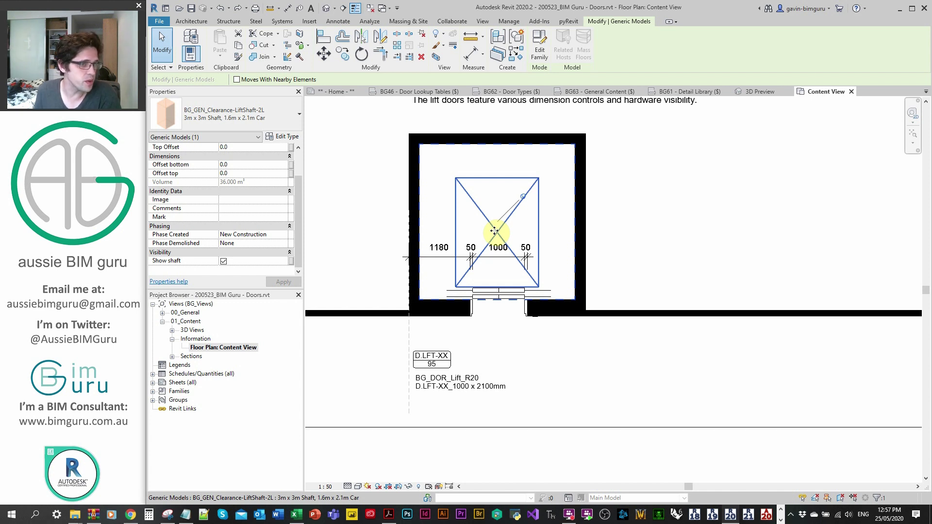
key("Escape")
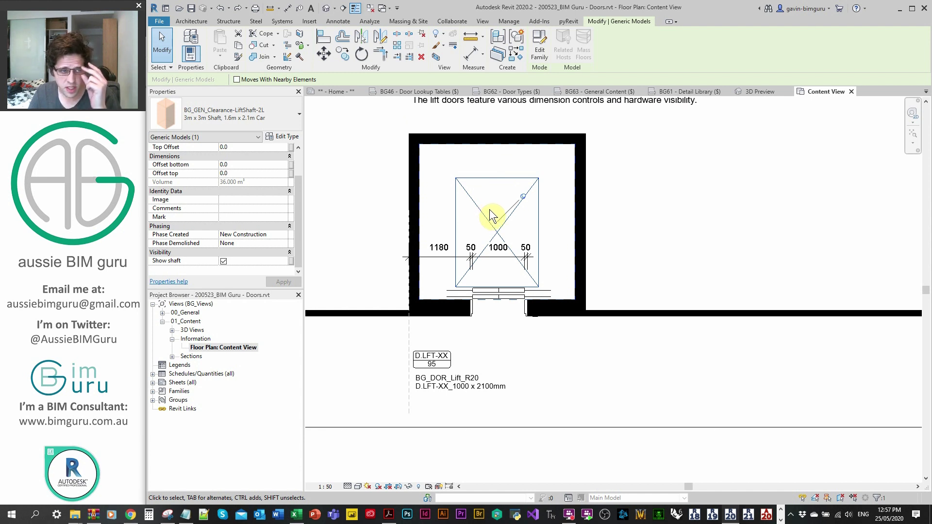
left_click_drag(302, 187, 301, 154)
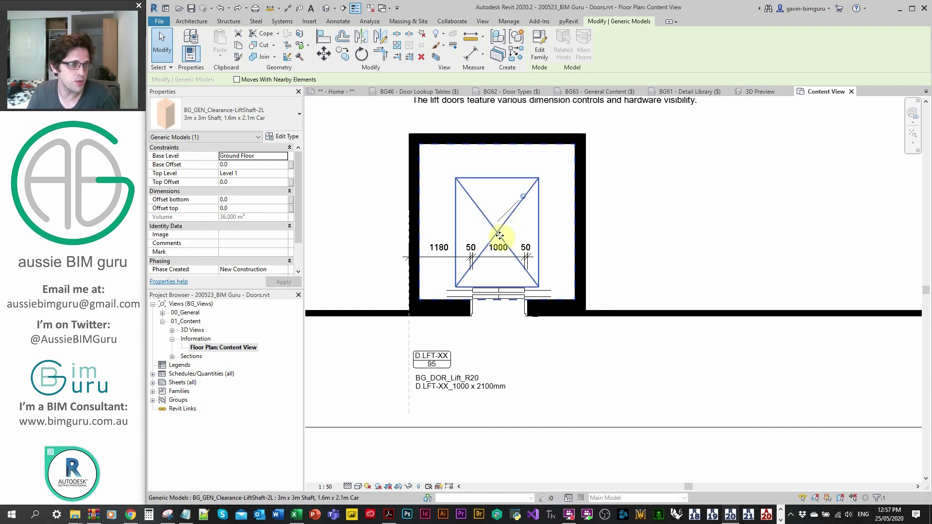
- Pan across the Swing, Pivot and Curtain Wall door rows to the Slide double door
scroll(499, 236, "down", 5)
middle_click_drag(418, 290, 799, 201)
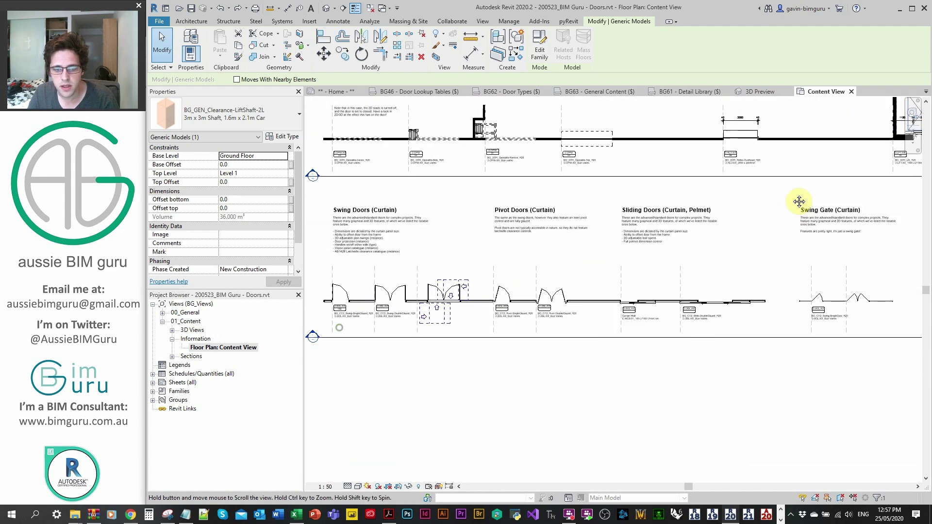
scroll(474, 275, "up", 6)
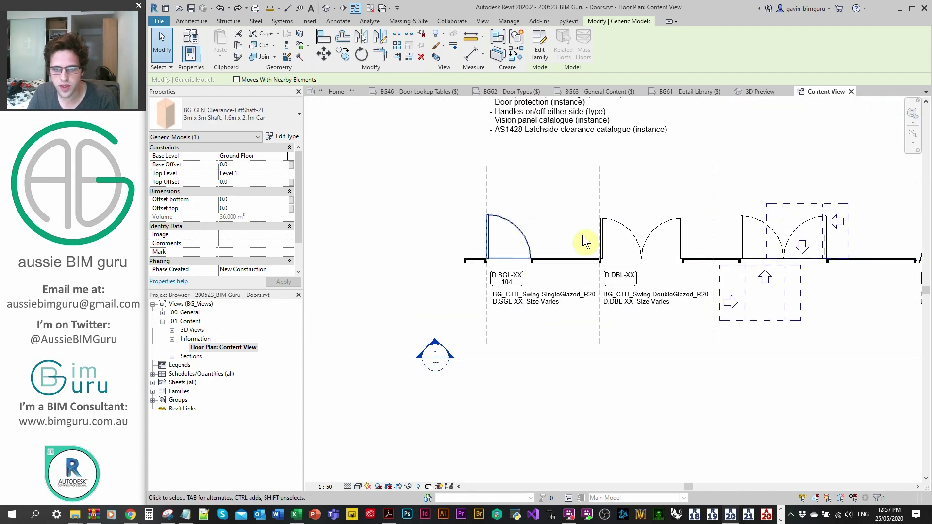
middle_click_drag(585, 241, 422, 266)
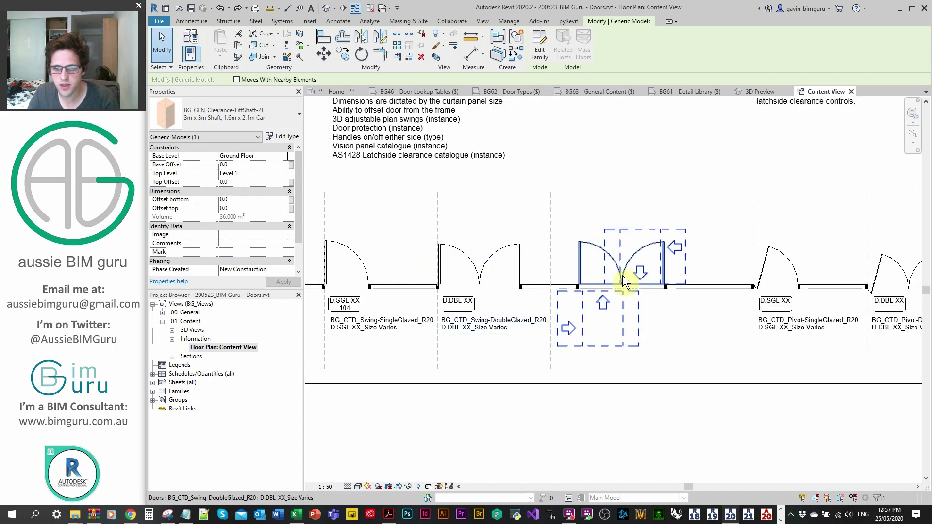
scroll(602, 293, "down", 4)
middle_click_drag(599, 292, 452, 264)
scroll(473, 266, "up", 4)
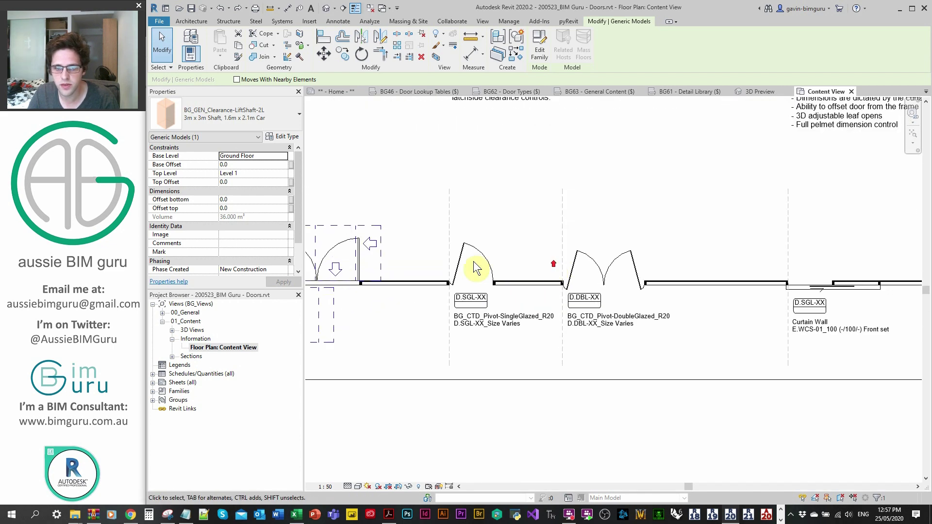
scroll(633, 274, "up", 3)
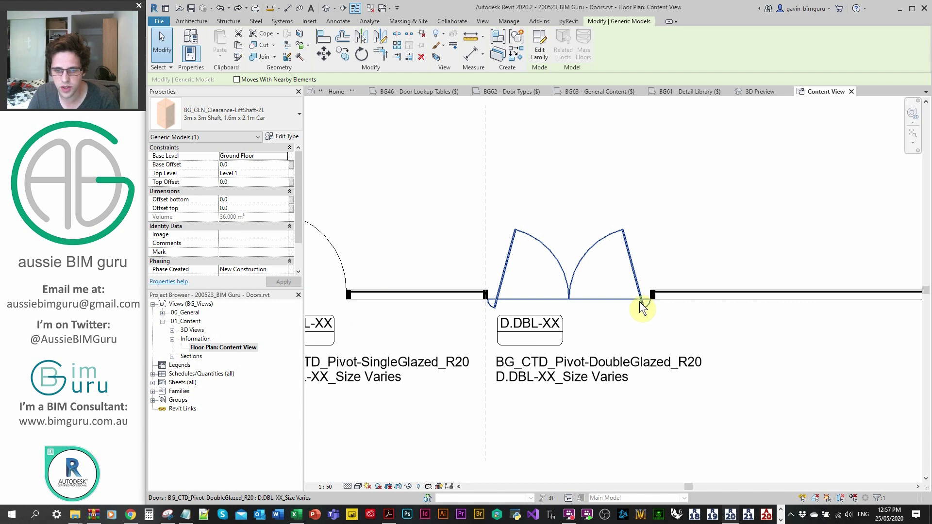
scroll(641, 299, "down", 3)
middle_click_drag(817, 298, 589, 298)
scroll(453, 310, "up", 1)
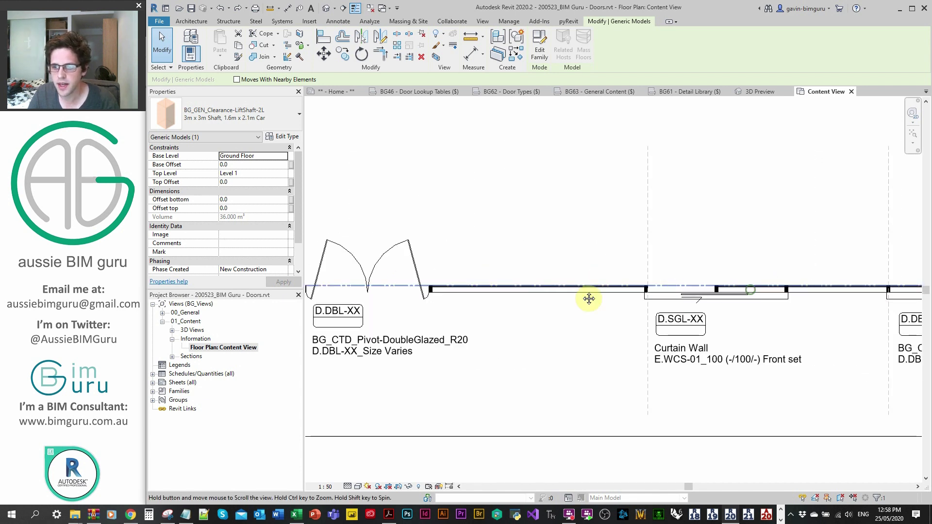
middle_click_drag(693, 294, 484, 299)
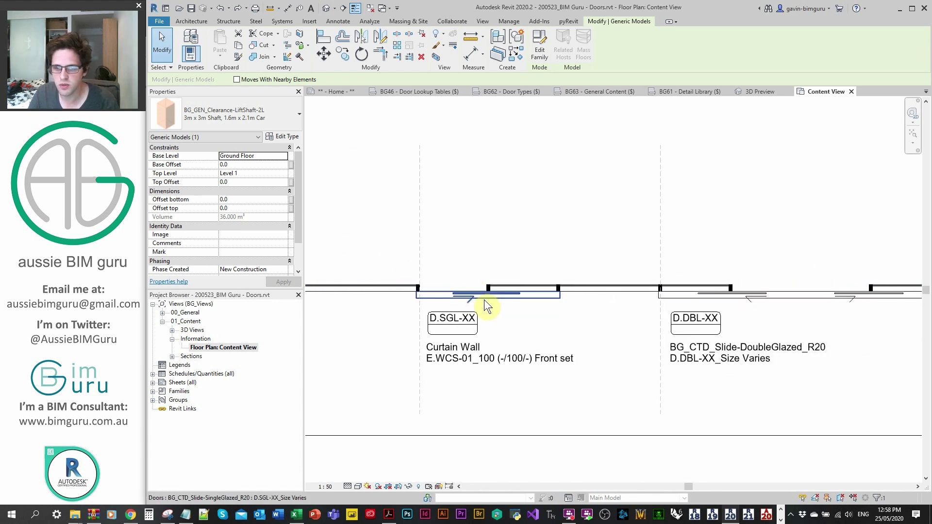
- Set the Slide double door's BG_DIM_Offset1 to 150 and deselect it
left_click(766, 296)
middle_click_drag(797, 242, 726, 240)
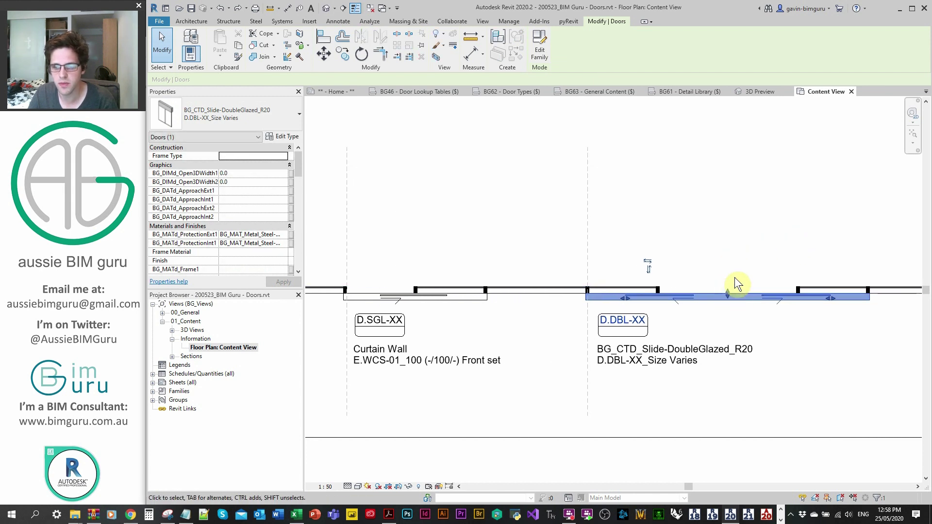
left_click_drag(300, 173, 298, 207)
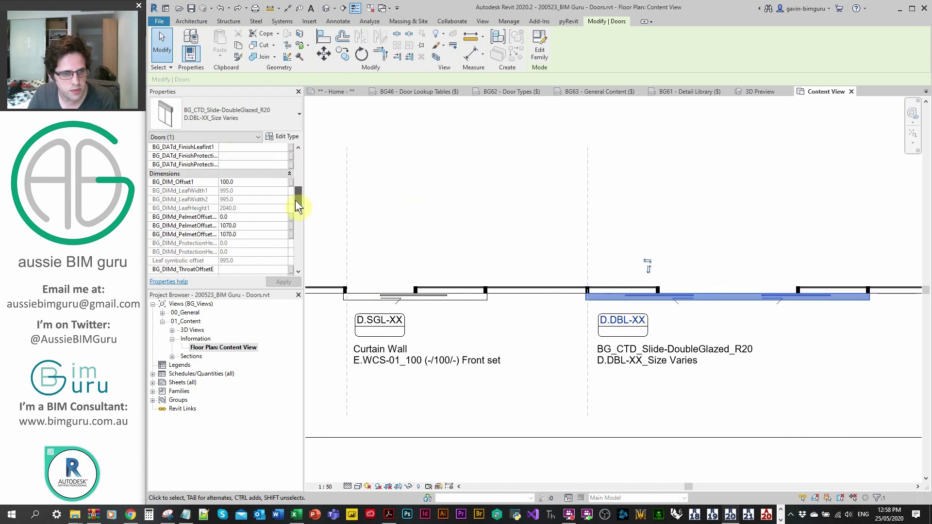
left_click(265, 182)
type("150")
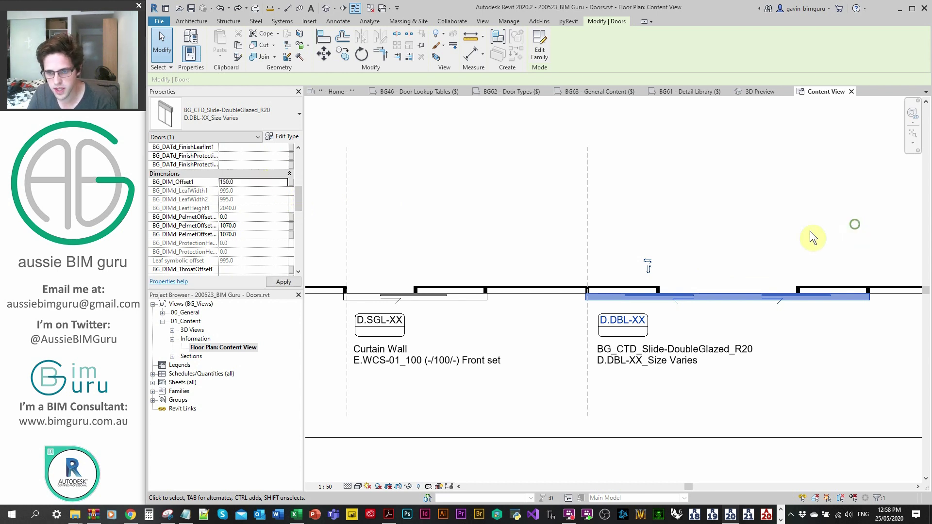
left_click(753, 222)
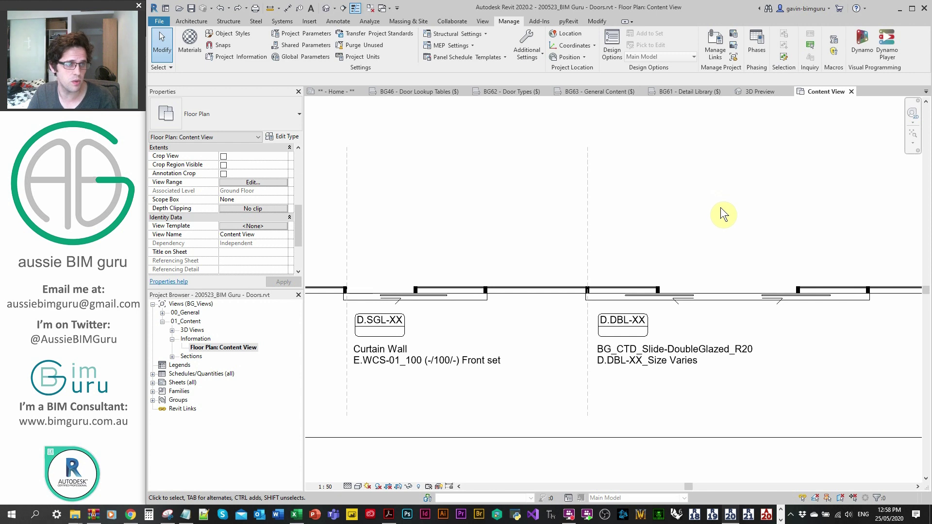
middle_click_drag(720, 208, 483, 209)
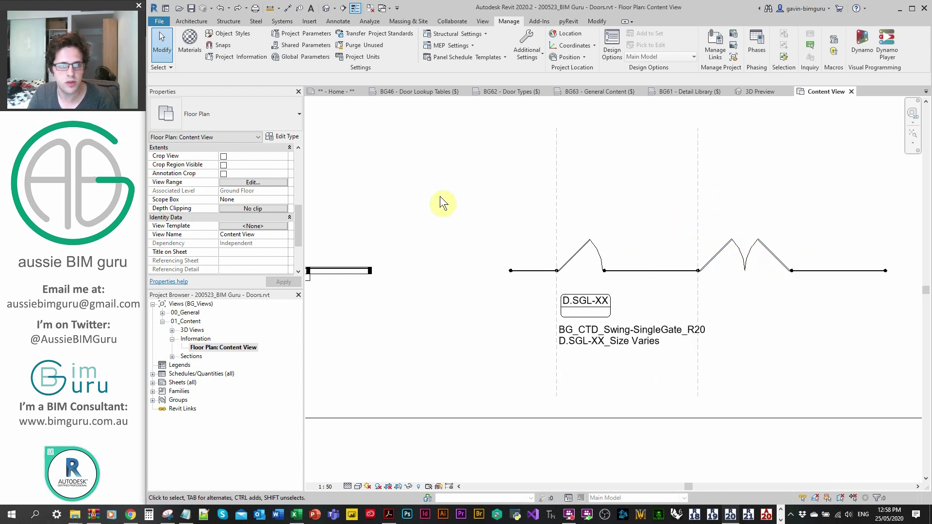
scroll(525, 296, "down", 4)
- Open Section 5 - Misc doors and set the roller door's open distance to 20000
double_click(190, 356)
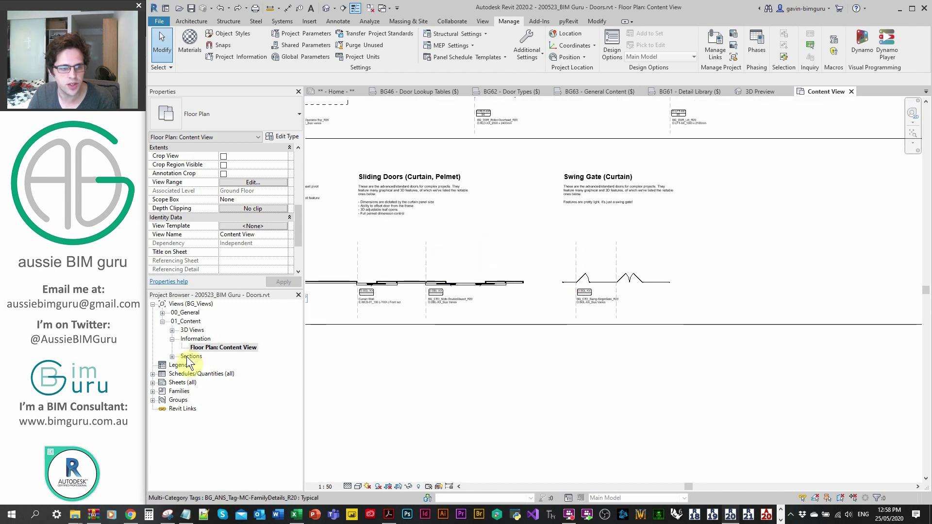
double_click(257, 400)
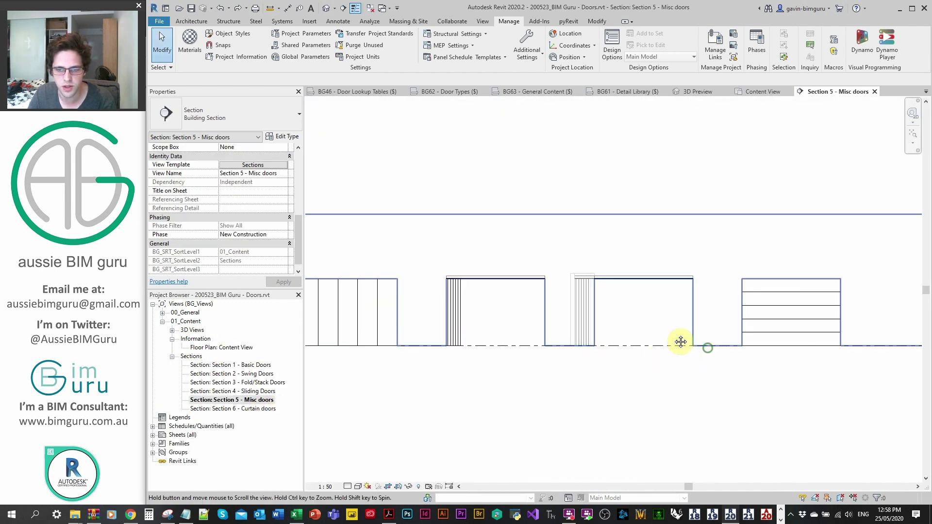
middle_click_drag(680, 343, 482, 253)
left_click(481, 251)
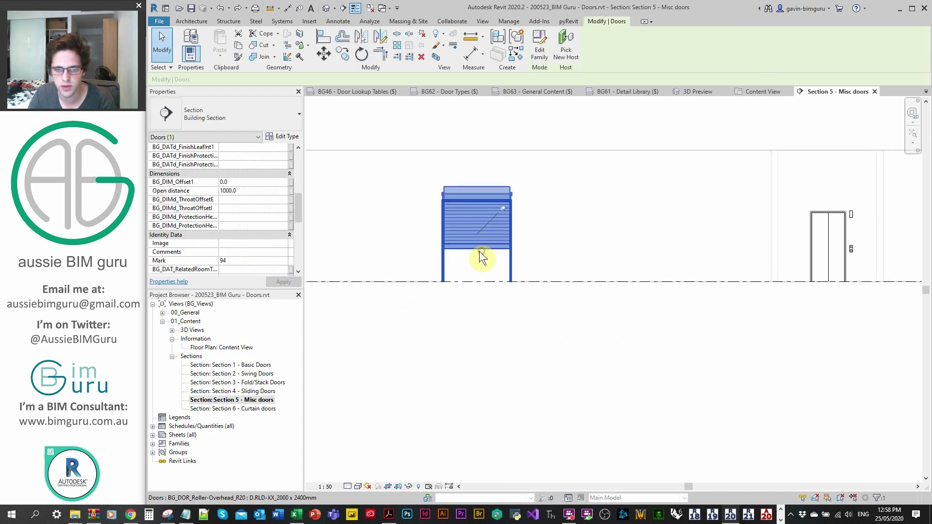
scroll(481, 250, "up", 2)
left_click(259, 188)
type("2")
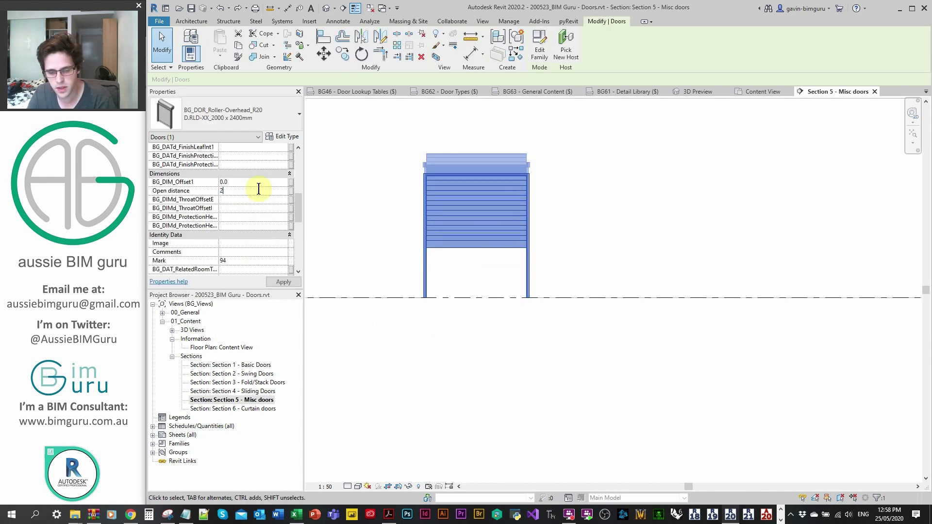
type("000.")
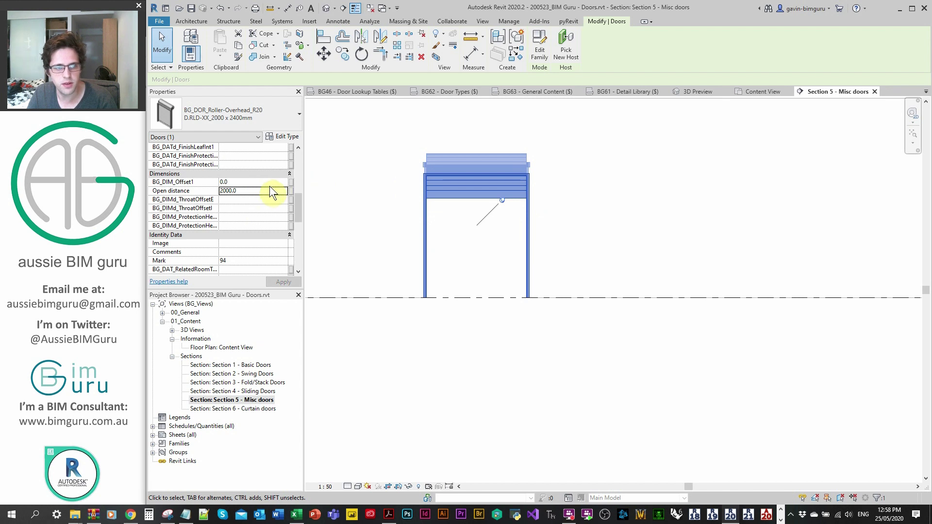
type("0")
left_click(605, 208)
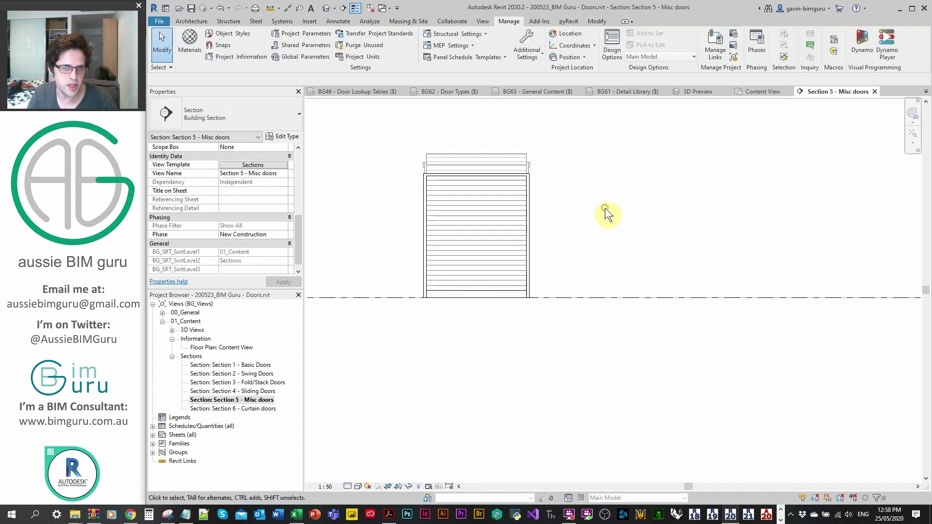
scroll(604, 209, "down", 4)
- Set the lift door's BG_DIMd_Open3DWidth1 to 1000, then undo the change
middle_click_drag(685, 217, 629, 241)
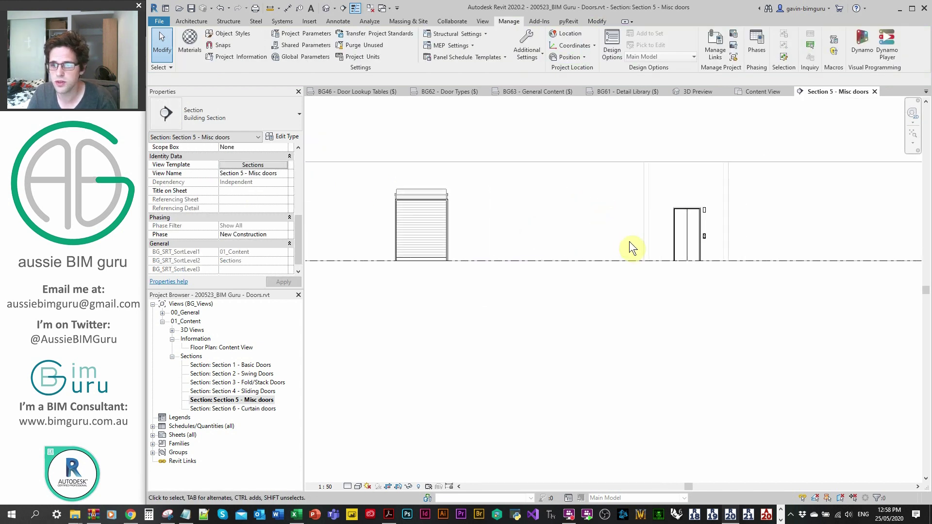
scroll(630, 241, "up", 3)
left_click(702, 235)
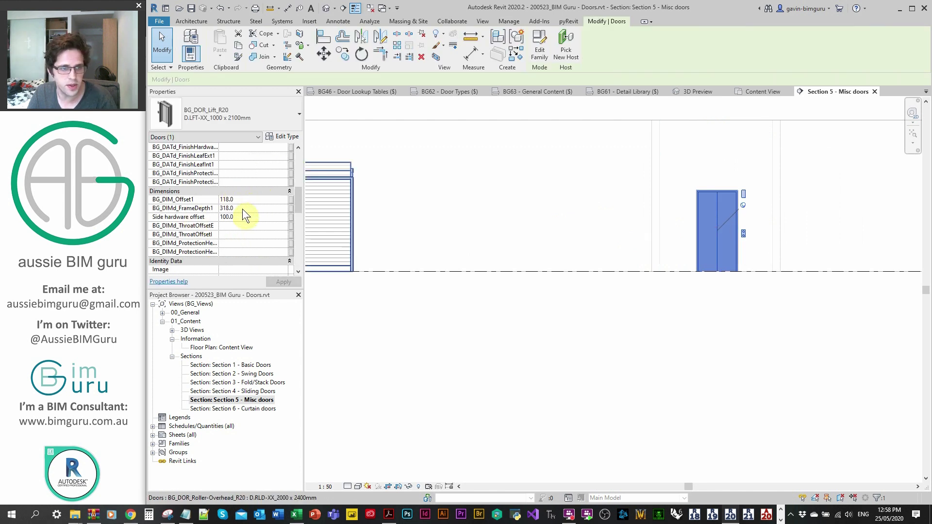
left_click_drag(297, 202, 293, 170)
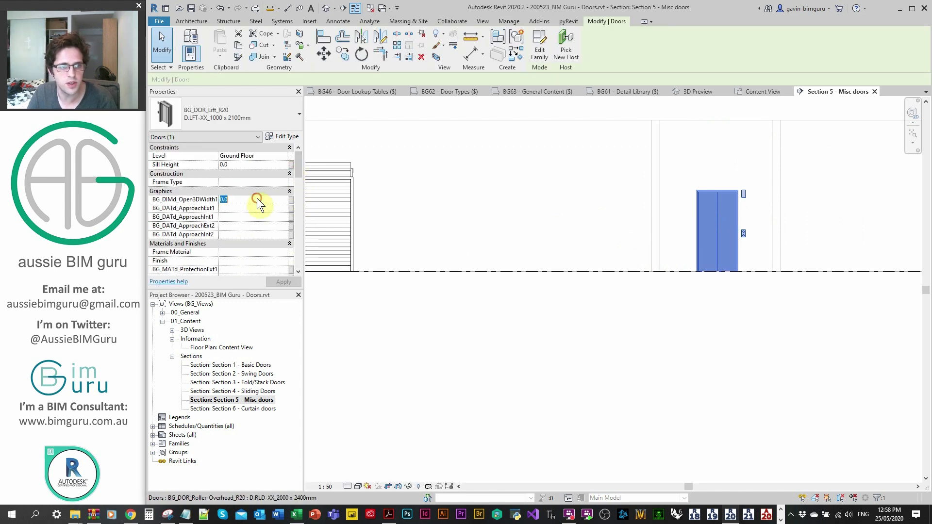
left_click(256, 199)
type("1000")
key("Return")
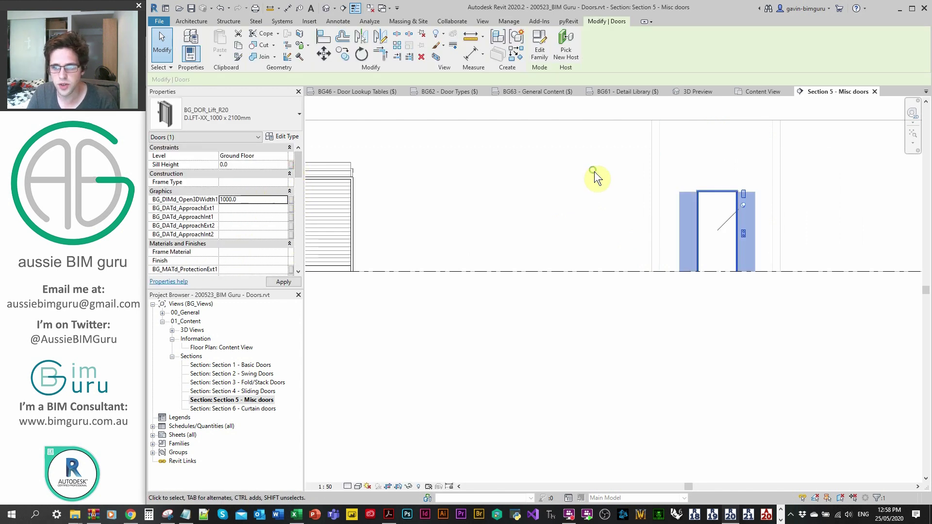
left_click(587, 182)
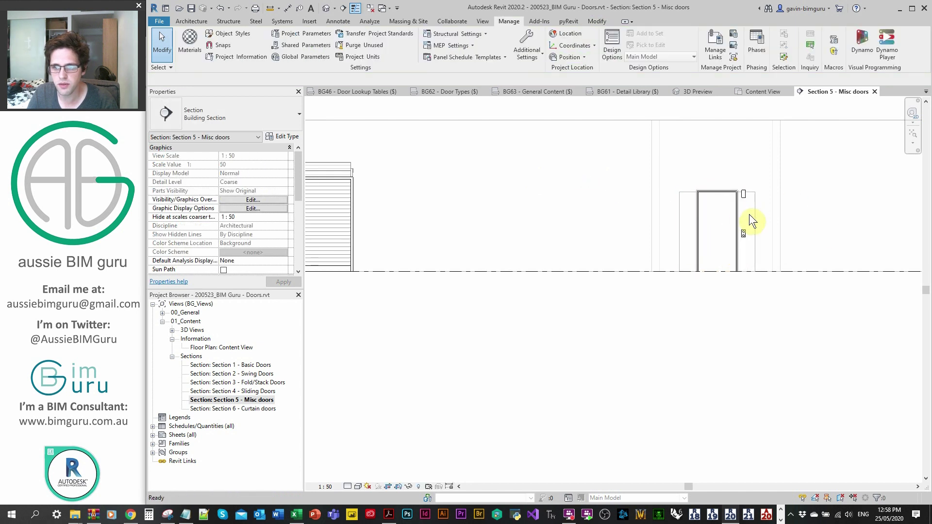
key("ctrl+z")
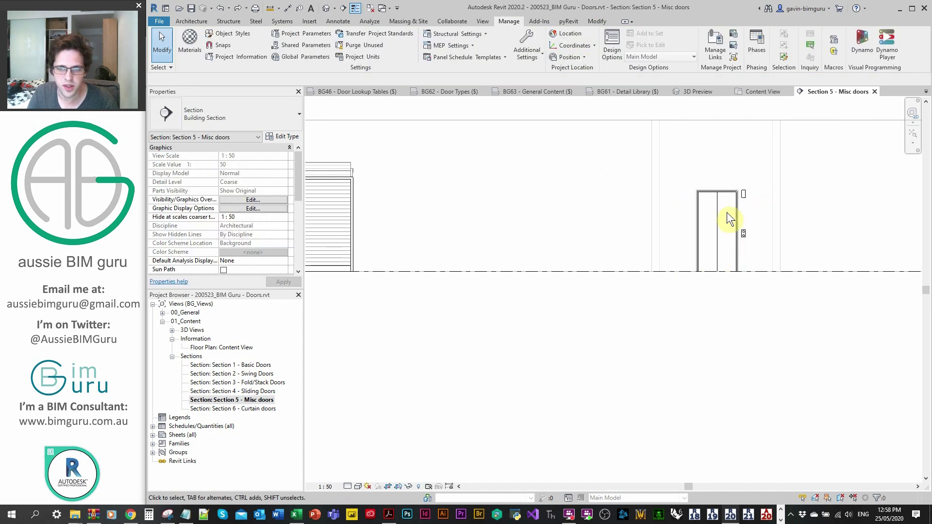
- Reselect the lift door and set BG_DIMd_Open3DWidth1 to 1300
left_click(721, 213)
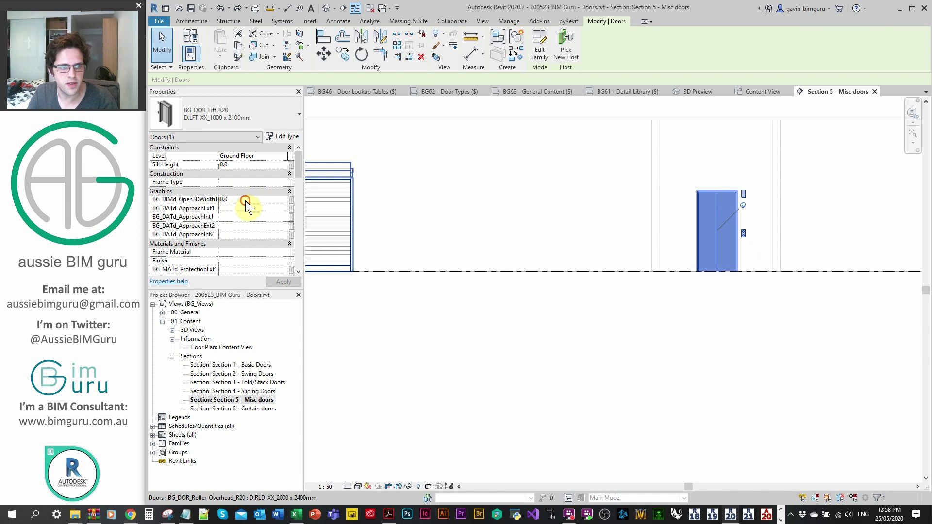
left_click(245, 199)
type("1300")
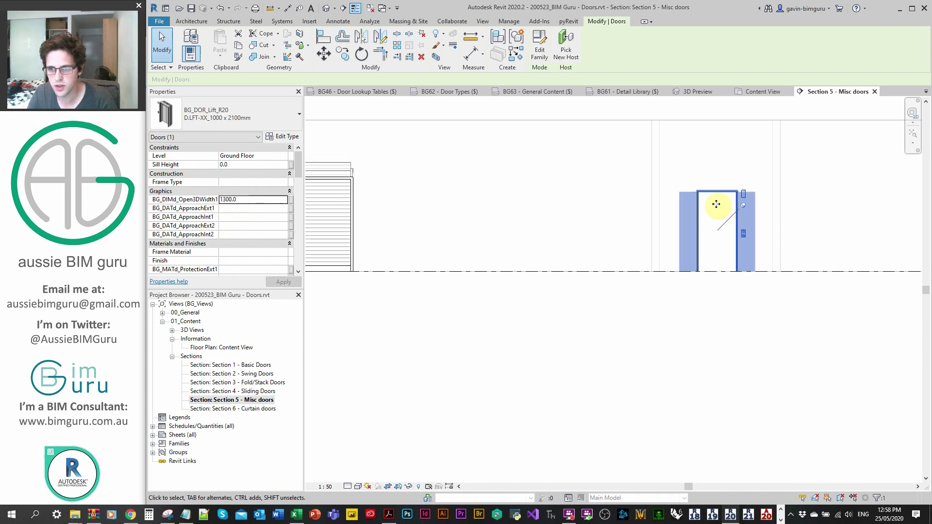
left_click(597, 219)
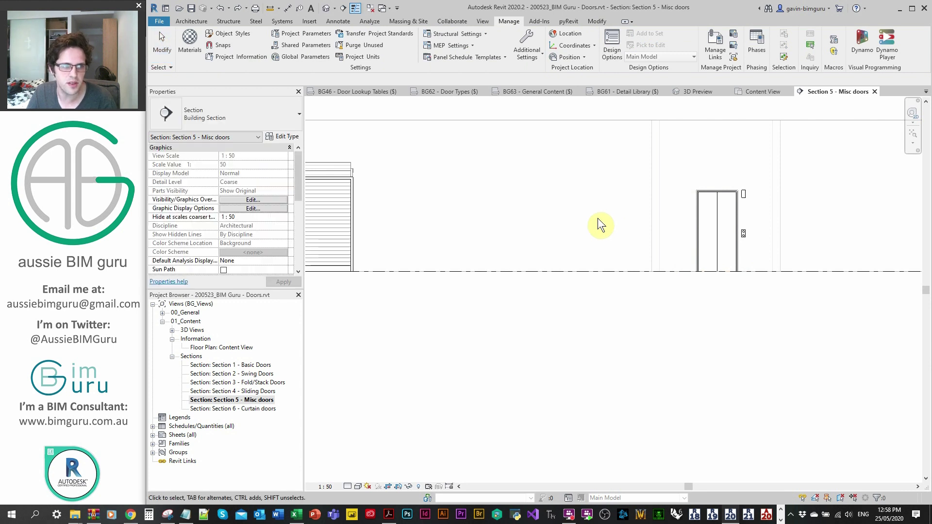
scroll(629, 269, "down", 2)
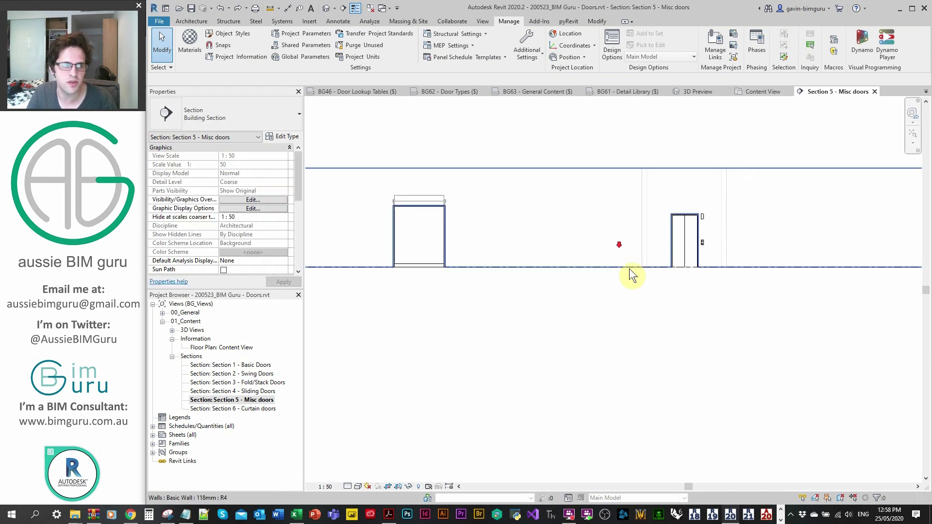
- Open Section 2 - Swing Doors and zoom in on the swing doors
double_click(258, 374)
scroll(700, 270, "up", 5)
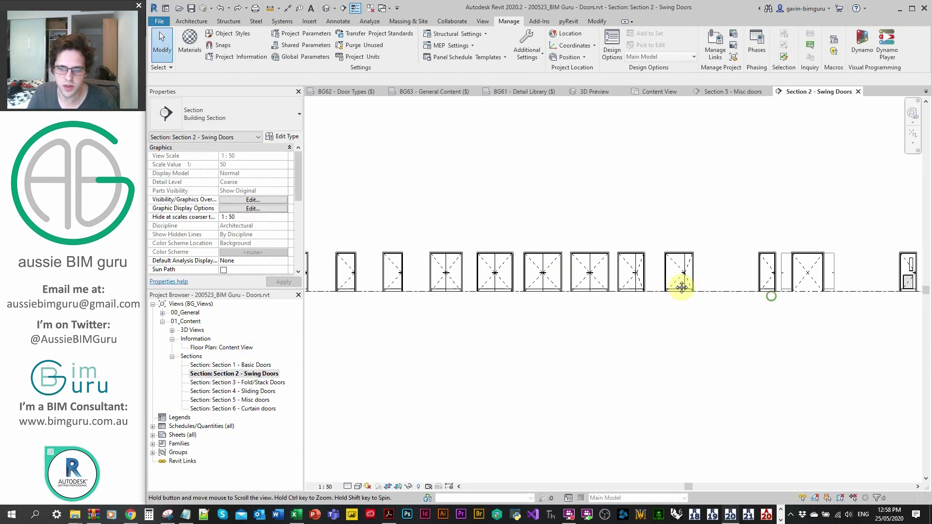
scroll(441, 187, "up", 2)
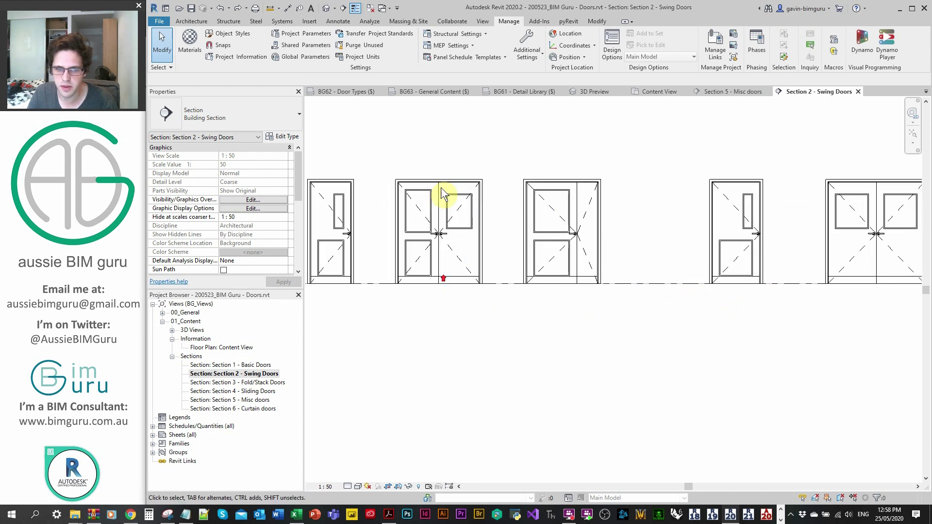
scroll(697, 235, "down", 1)
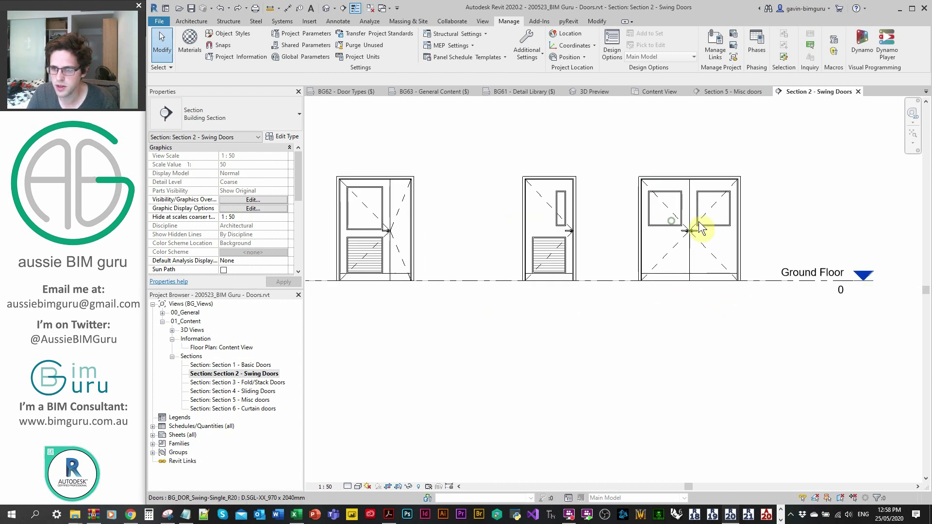
- Open Section 3 - Fold/Stack Doors and zoom in on the four-panel fold door
double_click(262, 383)
scroll(394, 307, "up", 2)
scroll(422, 287, "up", 1)
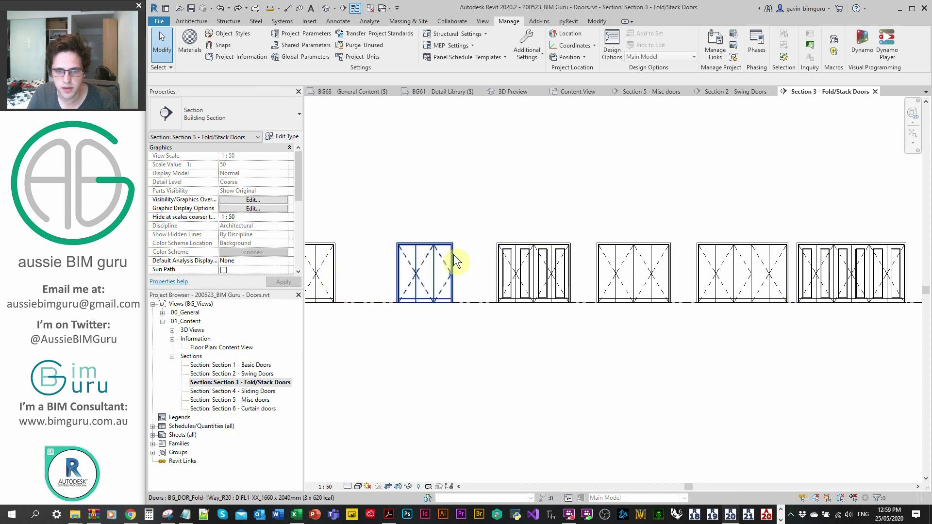
scroll(630, 301, "up", 2)
middle_click_drag(566, 285, 481, 281)
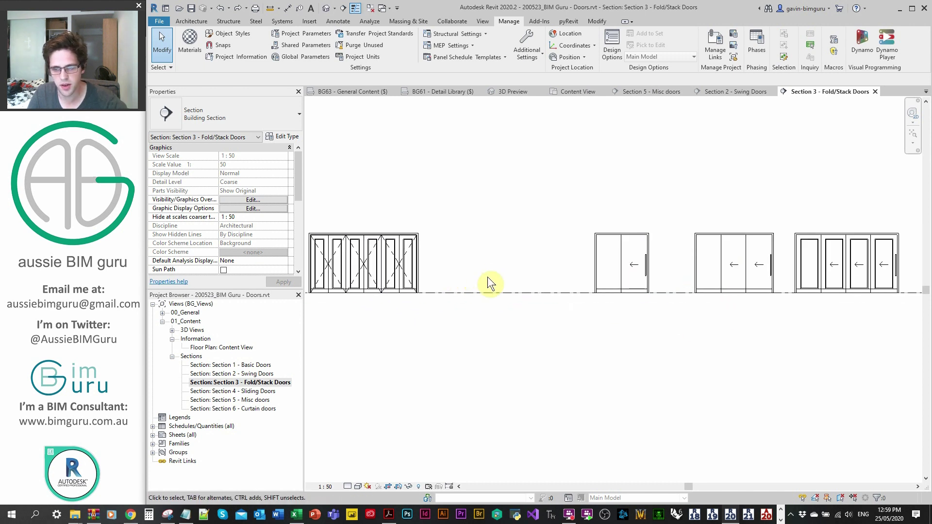
scroll(488, 277, "up", 1)
scroll(533, 270, "up", 2)
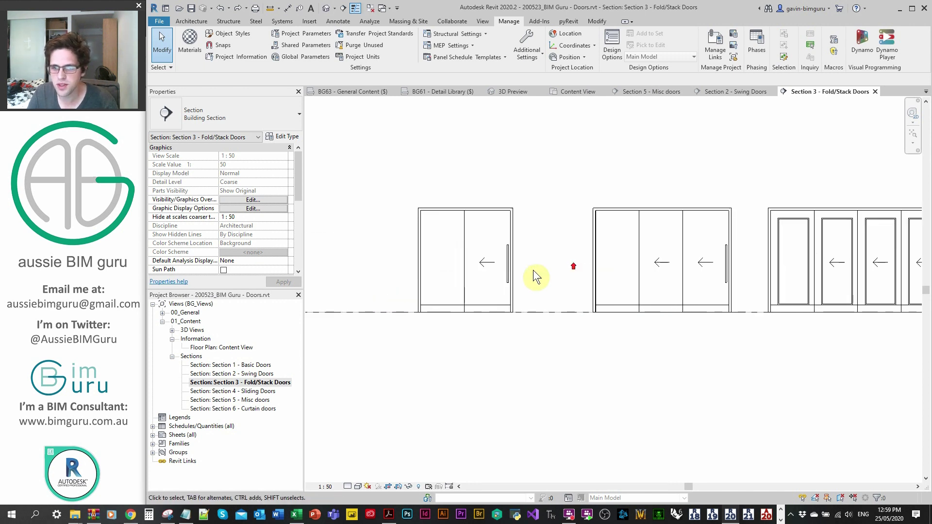
middle_click_drag(846, 289, 672, 278)
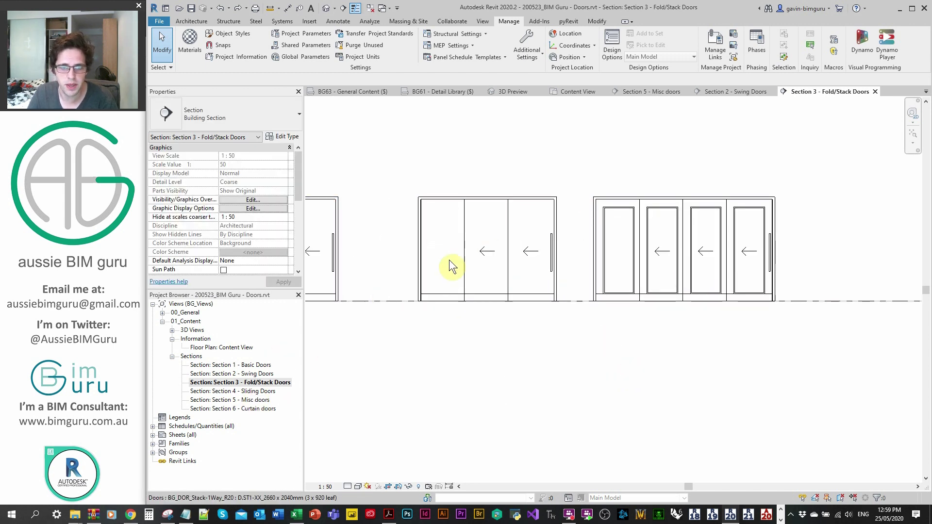
- Open the Section 4 - Sliding Doors view and inspect the double sliding door
double_click(250, 394)
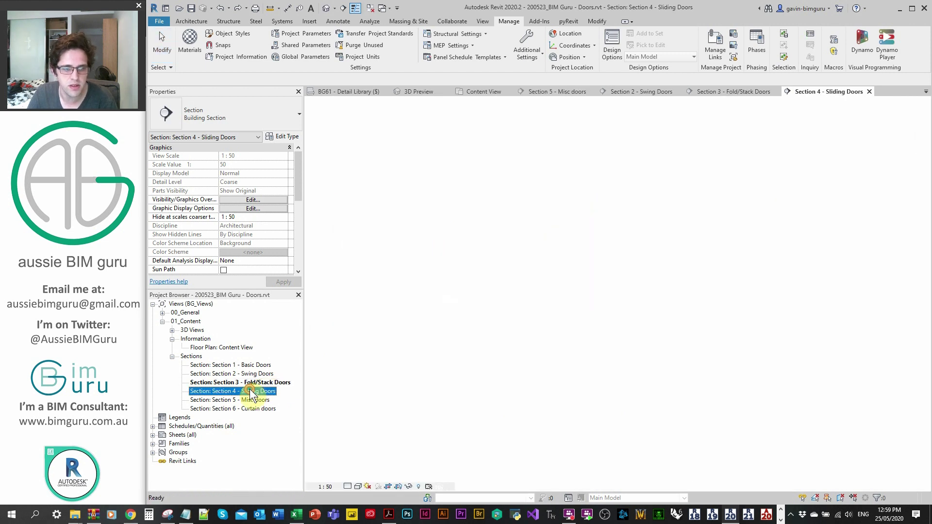
scroll(387, 295, "up", 3)
middle_click_drag(767, 342, 558, 292)
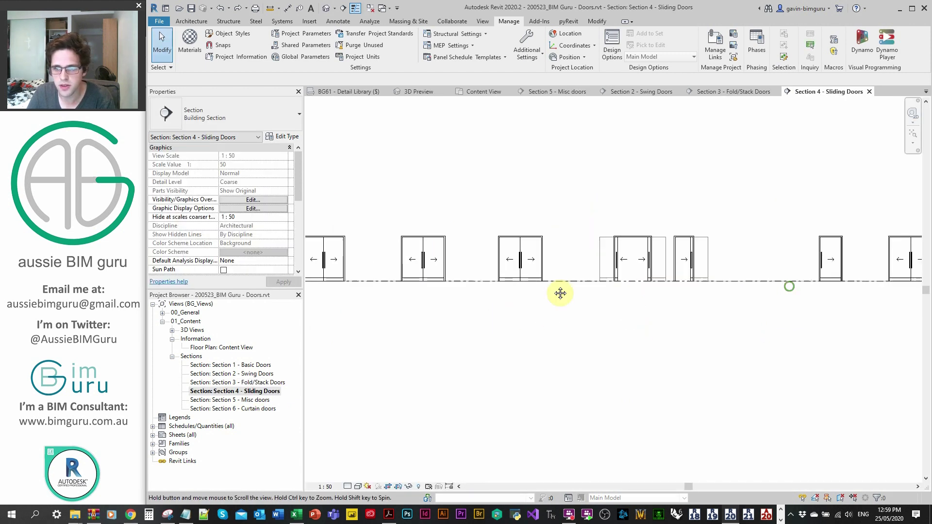
scroll(534, 289, "up", 5)
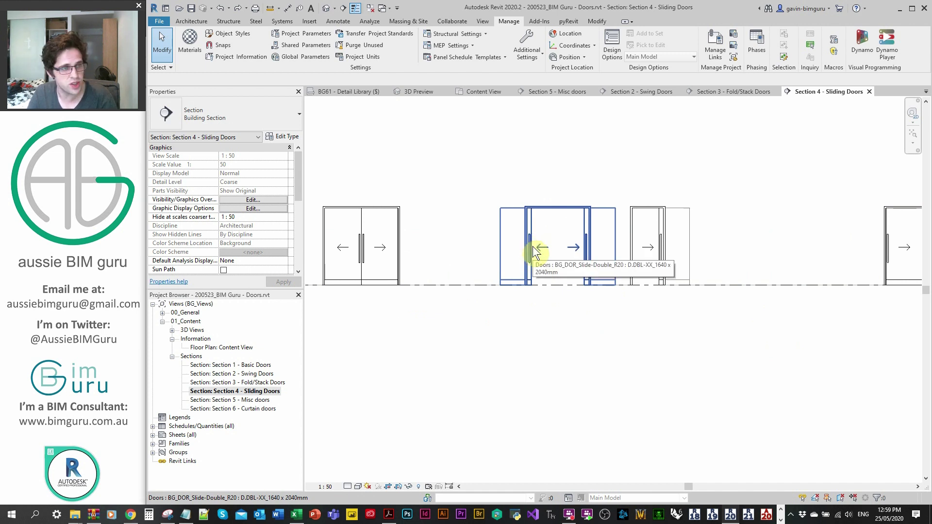
scroll(651, 307, "down", 2)
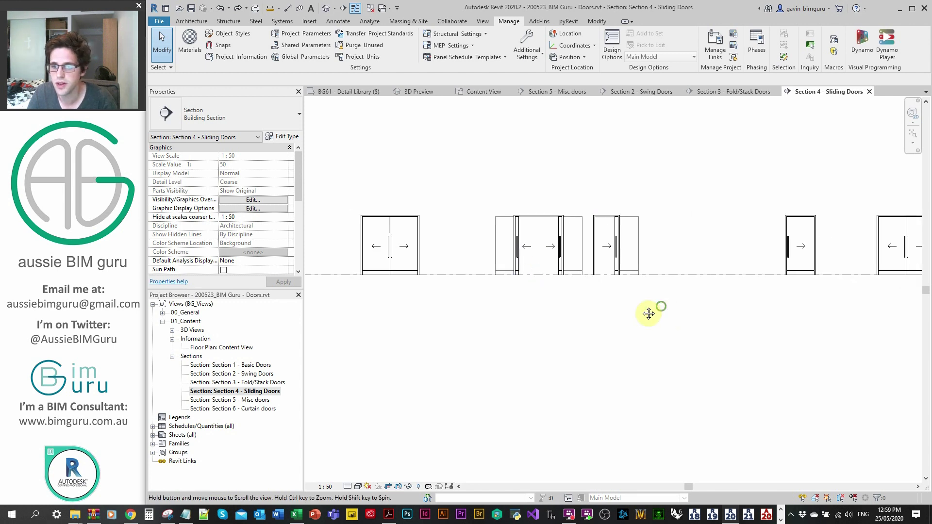
scroll(505, 254, "up", 2)
left_click(447, 243)
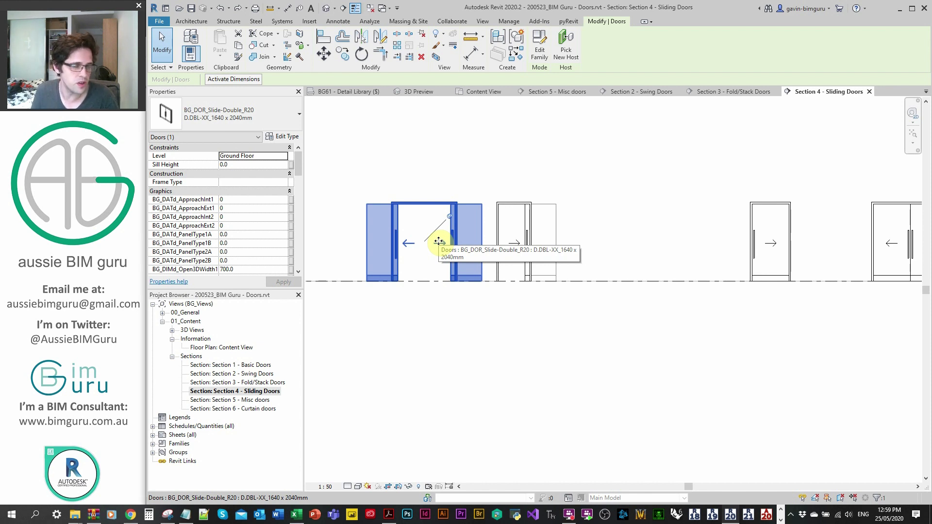
scroll(461, 219, "down", 2)
scroll(665, 246, "up", 2)
left_click(669, 354)
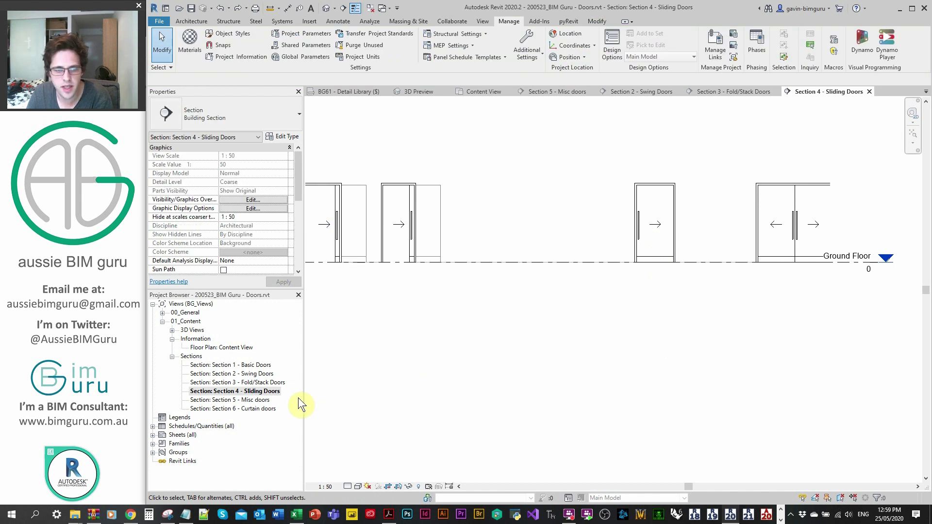
- Step through Sections 5, 3 and 4, ending on Section 6 - Curtain doors
double_click(249, 399)
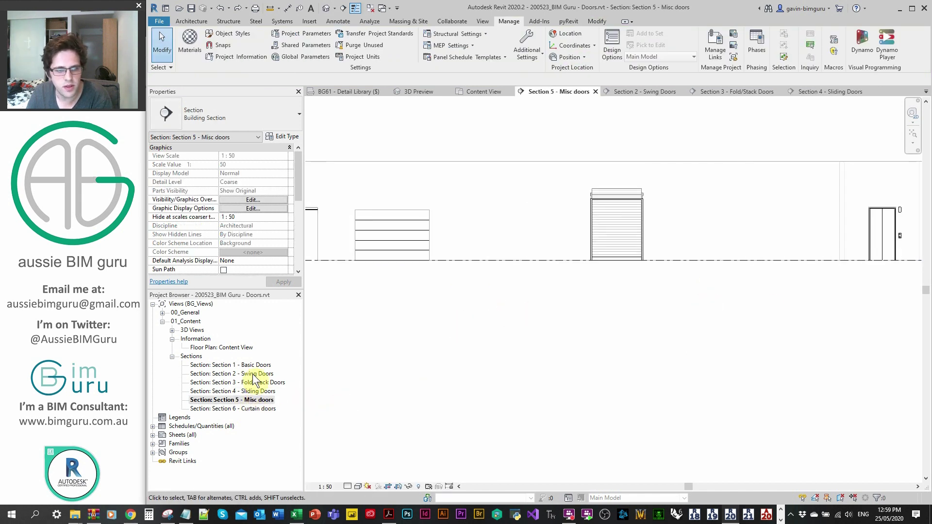
double_click(254, 382)
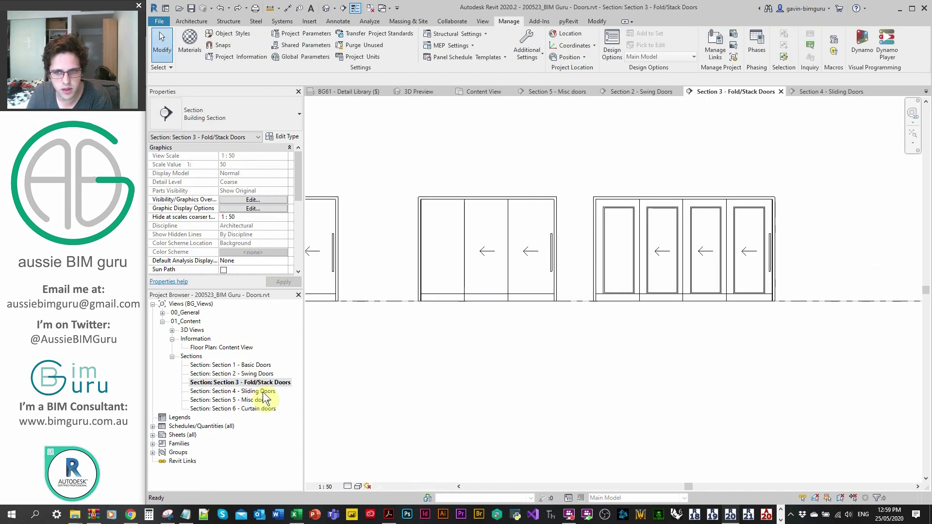
double_click(262, 392)
double_click(254, 409)
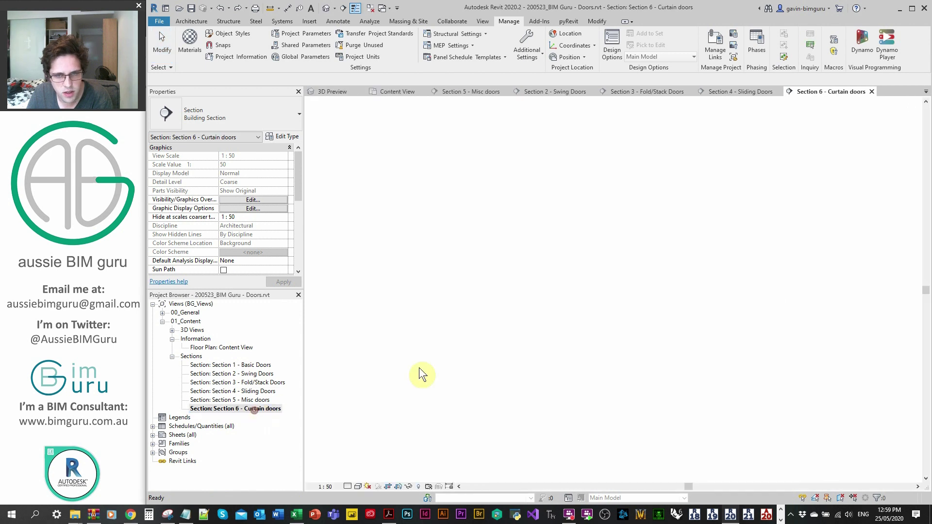
- Select the double-glazed sliding curtain door and edit its second pelmet offset value
left_click(604, 327)
scroll(470, 278, "up", 5)
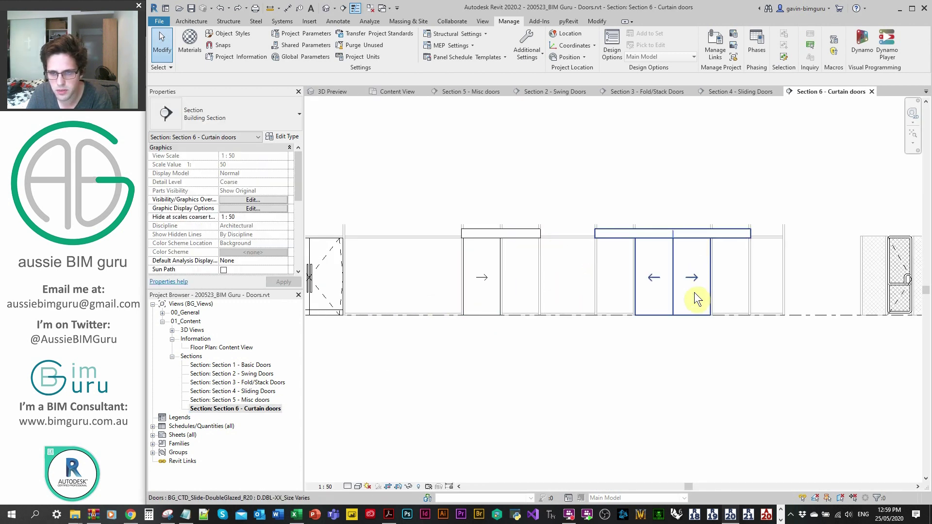
middle_click_drag(694, 292, 432, 281)
left_click(438, 215)
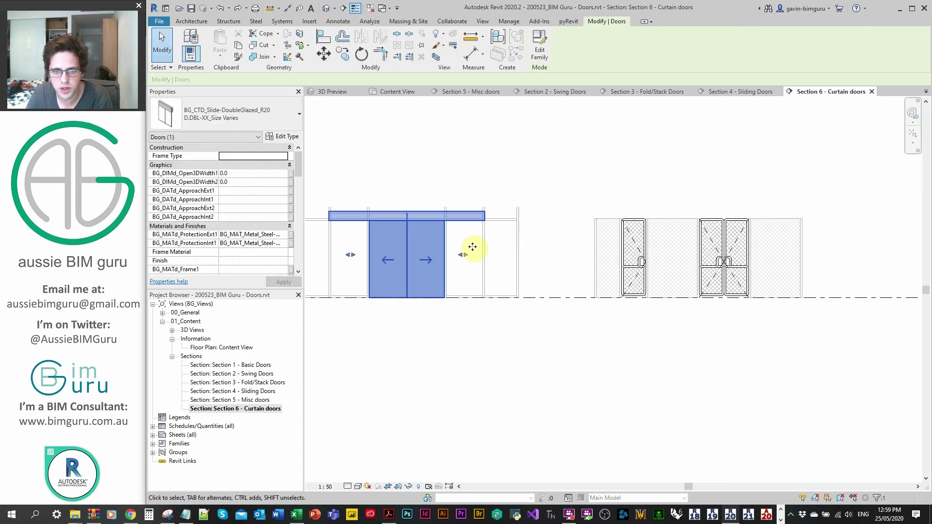
left_click_drag(298, 164, 296, 199)
left_click(246, 217)
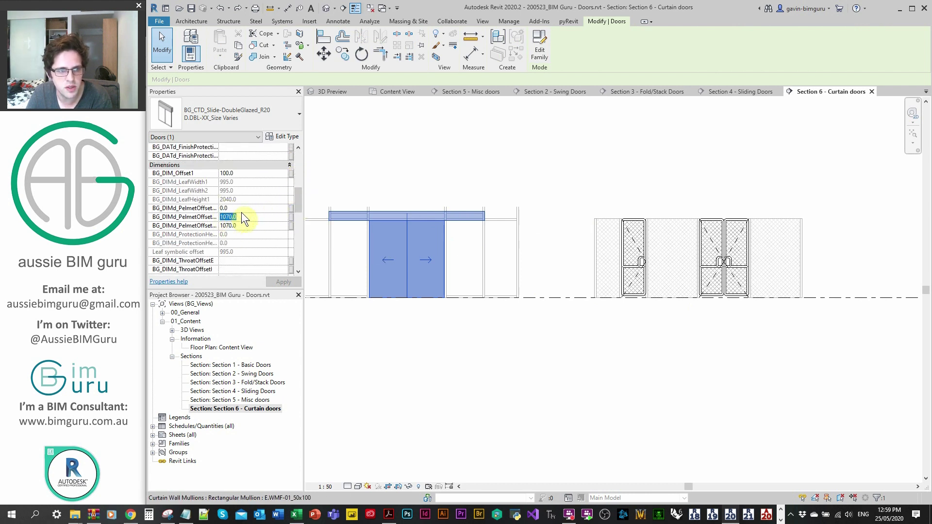
- Expand the 3D Views group and open '3D View: 3D Flyaround view'
scroll(634, 267, "up", 3)
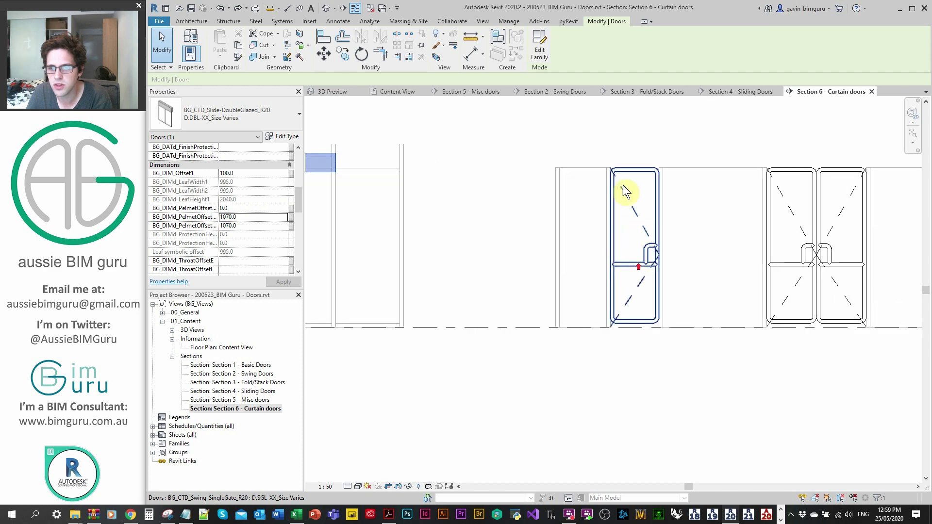
left_click(217, 348)
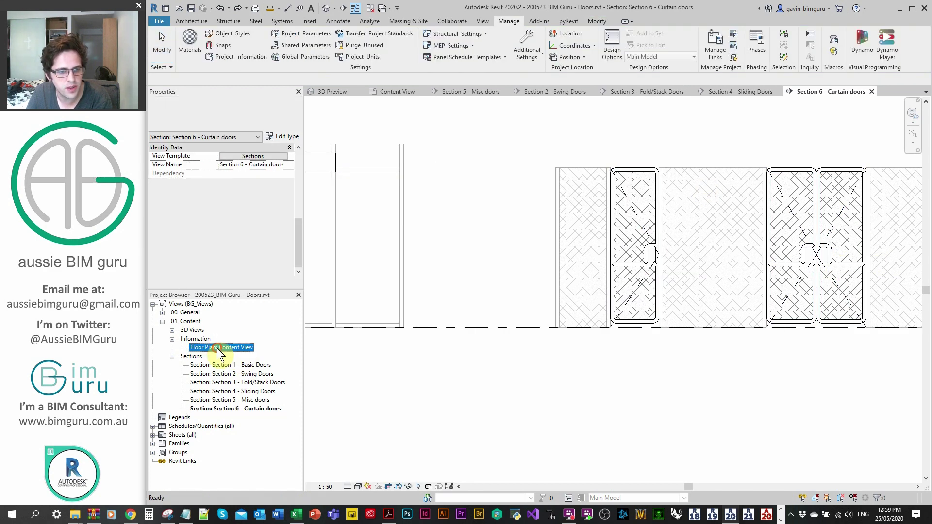
double_click(198, 330)
double_click(208, 339)
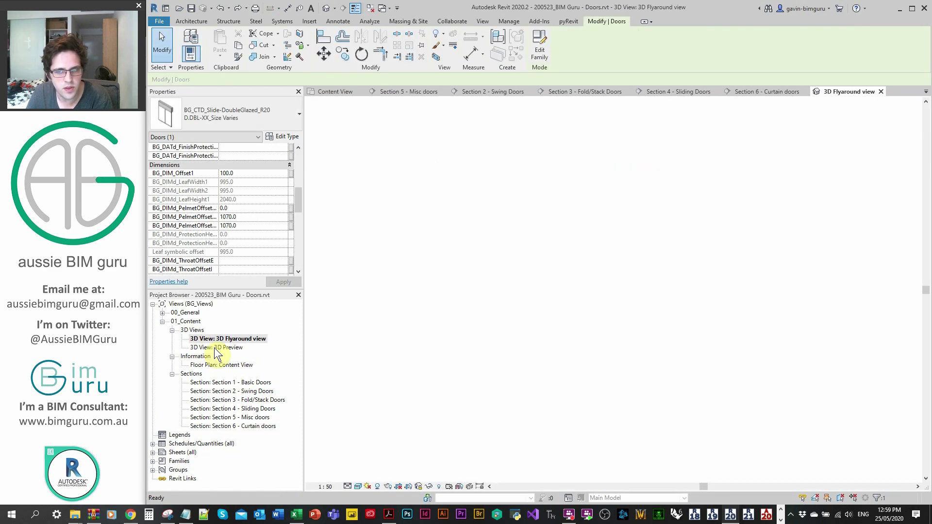
- Zoom and pan across the glazed sliding-door walls, selecting then deselecting the curtain wall
scroll(422, 407, "up", 6)
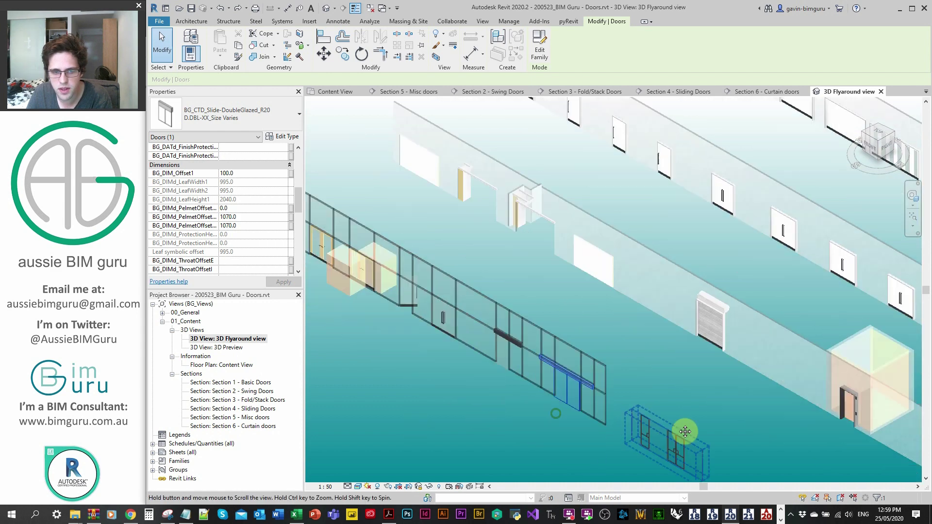
left_click(429, 399)
scroll(422, 310, "up", 6)
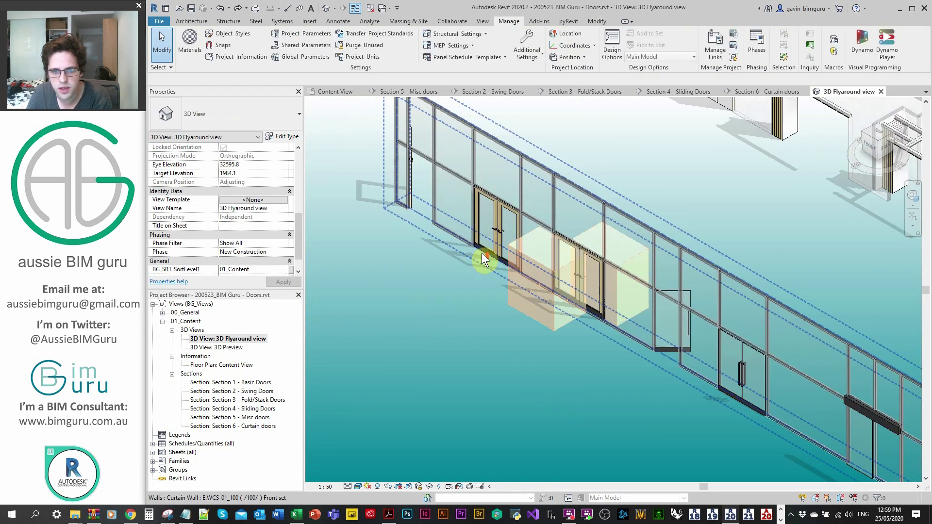
middle_click_drag(467, 320, 518, 256)
left_click(516, 251)
scroll(541, 243, "down", 8)
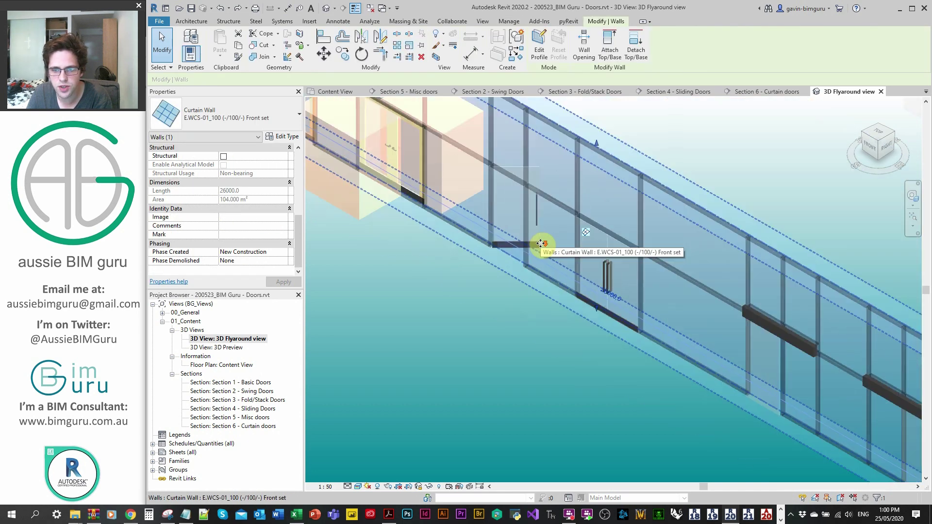
scroll(568, 369, "up", 10)
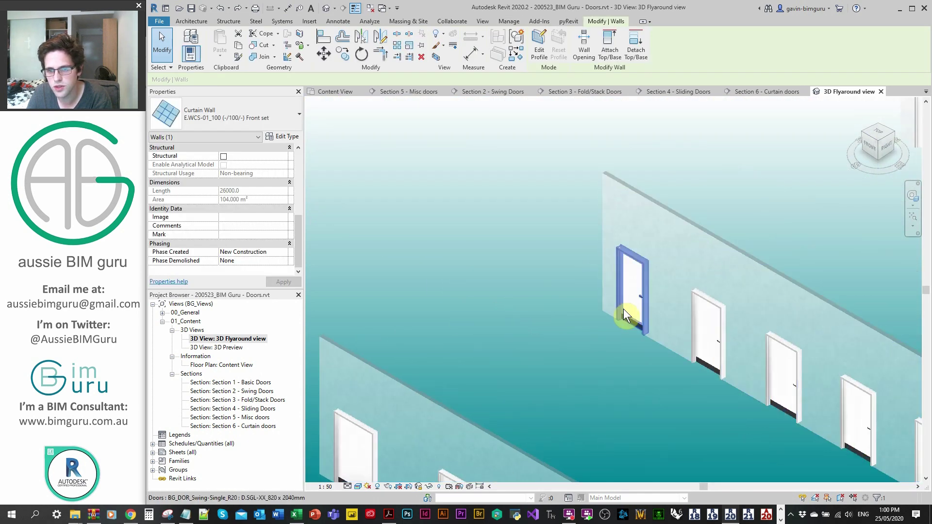
key("Escape")
left_click(639, 330)
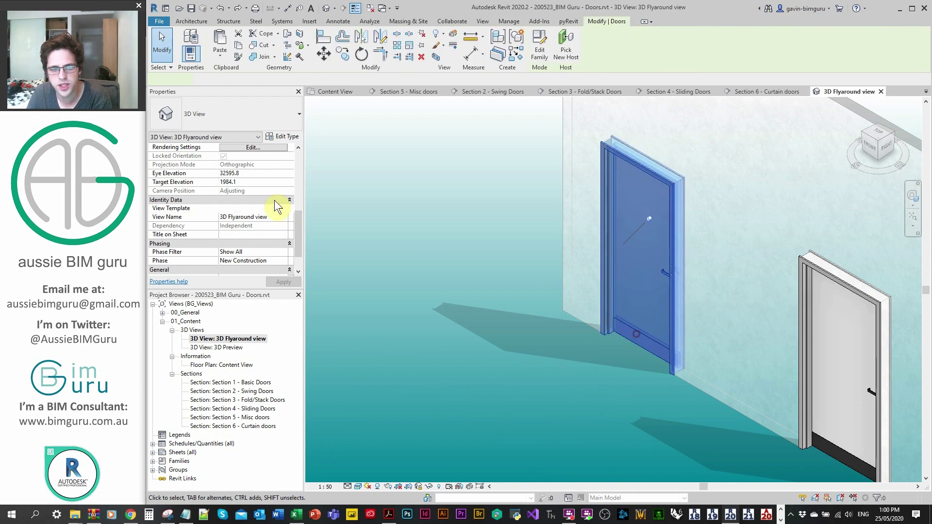
mouse_move(300, 199)
left_mouse_down()
mouse_move(295, 219)
mouse_move(299, 196)
left_mouse_up()
left_click(246, 234)
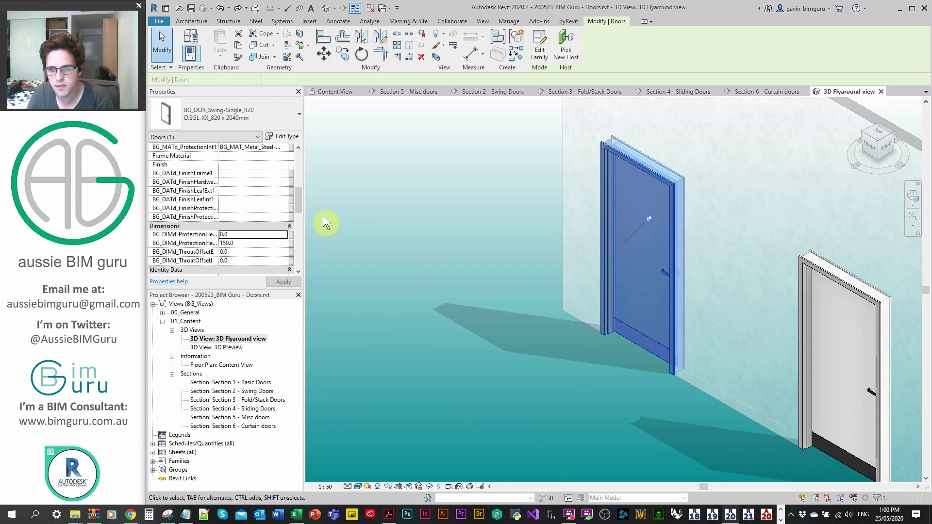
left_click(247, 242)
type("0")
left_click(470, 250)
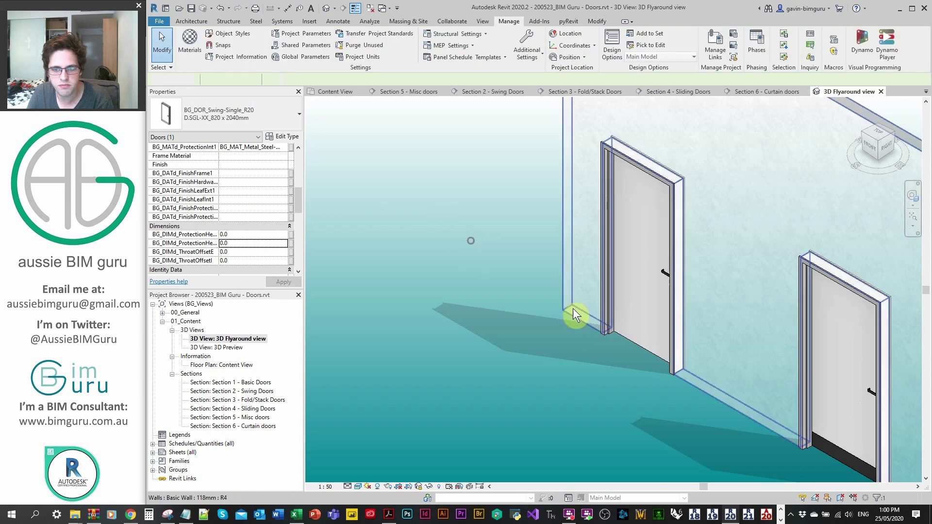
left_click(632, 342)
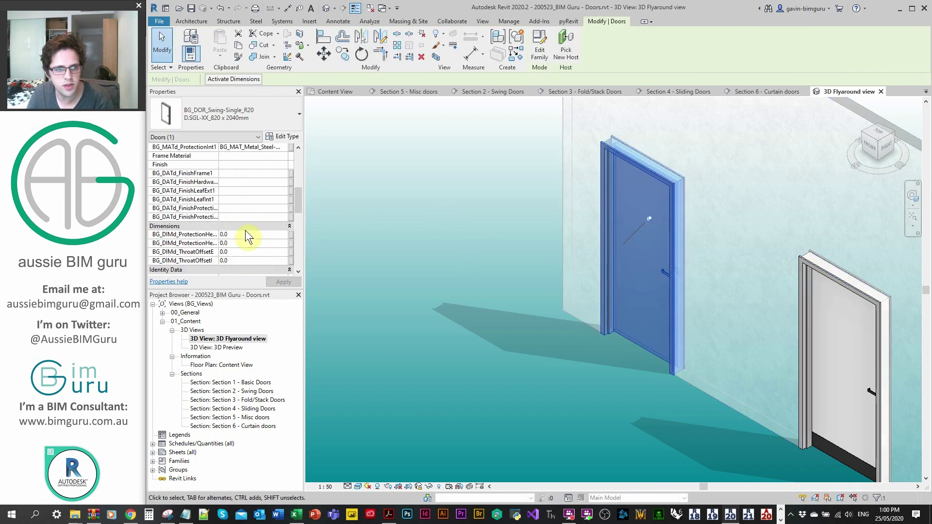
left_click(248, 234)
type("0--")
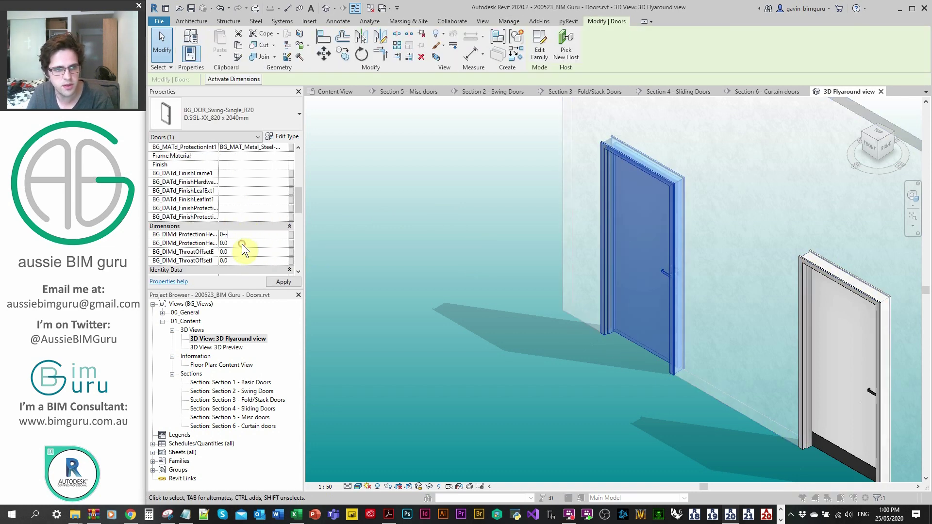
key("Return")
key("Return")
key("BackSpace")
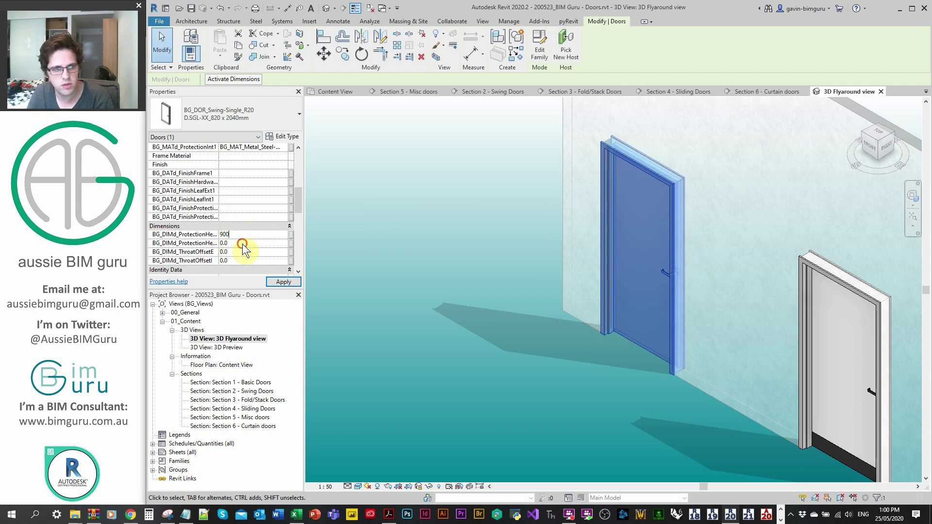
left_click(599, 344)
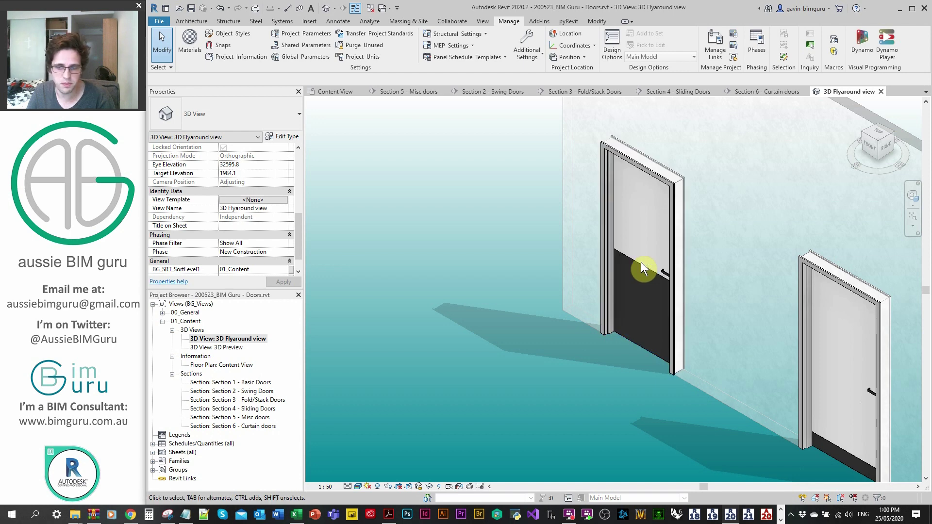
key("ctrl+z")
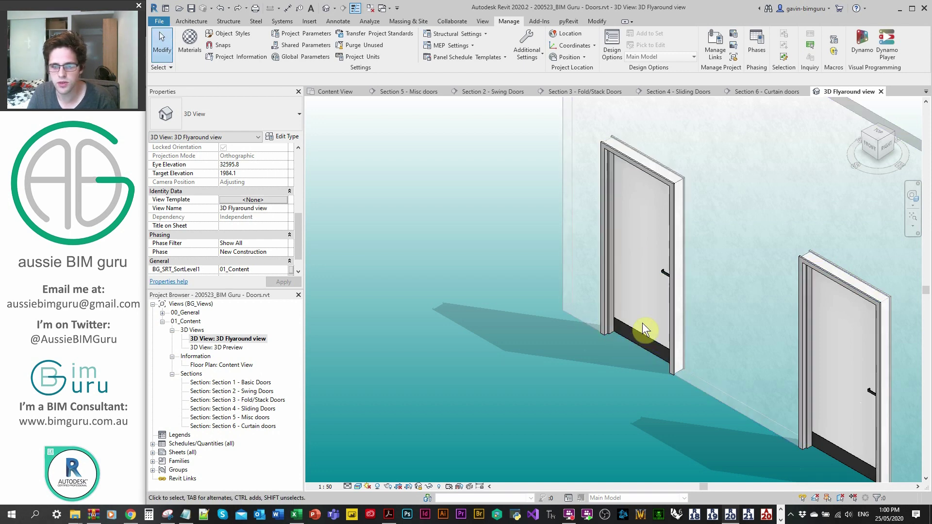
left_click(641, 325)
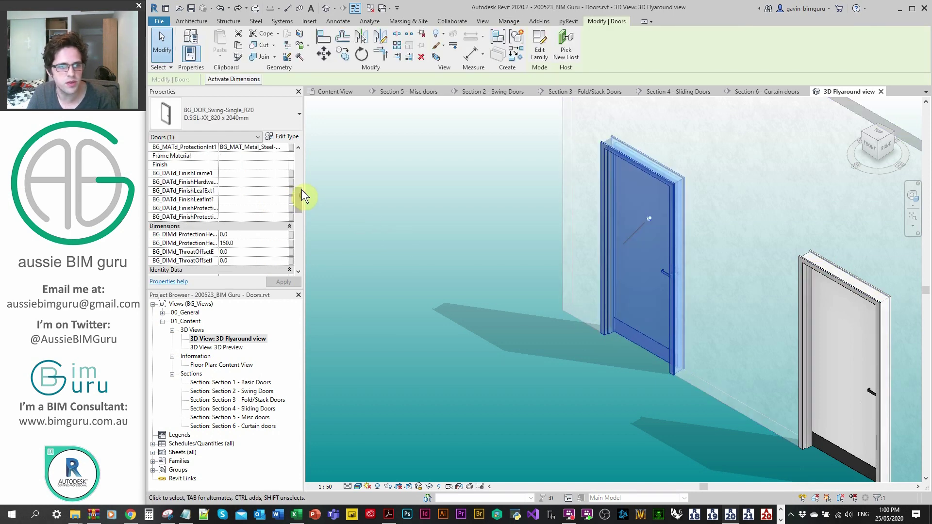
scroll(300, 187, "up", 4)
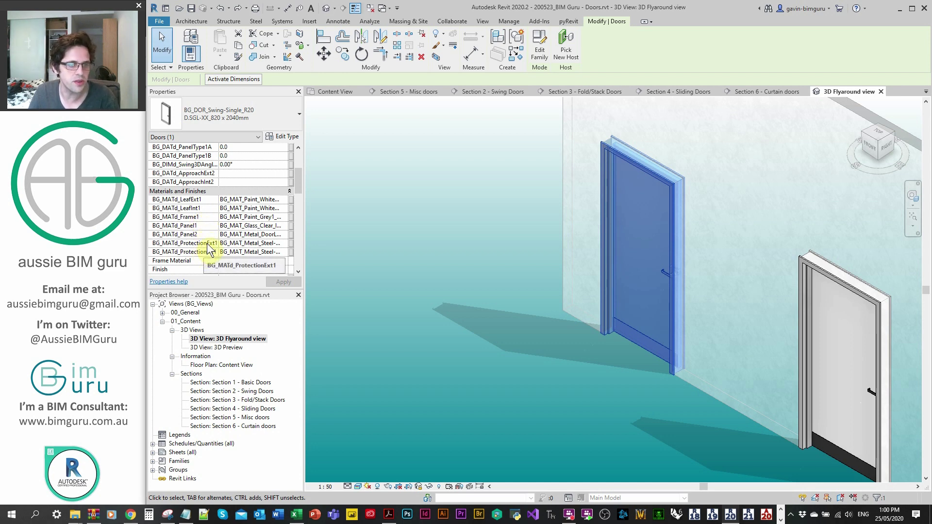
- Pan across the door rows, clear the selection, and centre the fold door
scroll(520, 261, "down", 3)
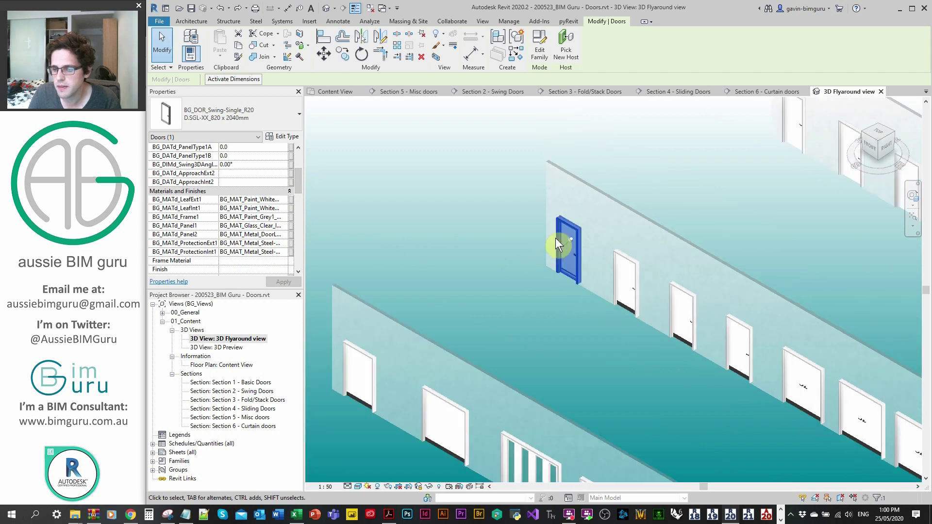
scroll(476, 275, "up", 2)
scroll(551, 225, "down", 2)
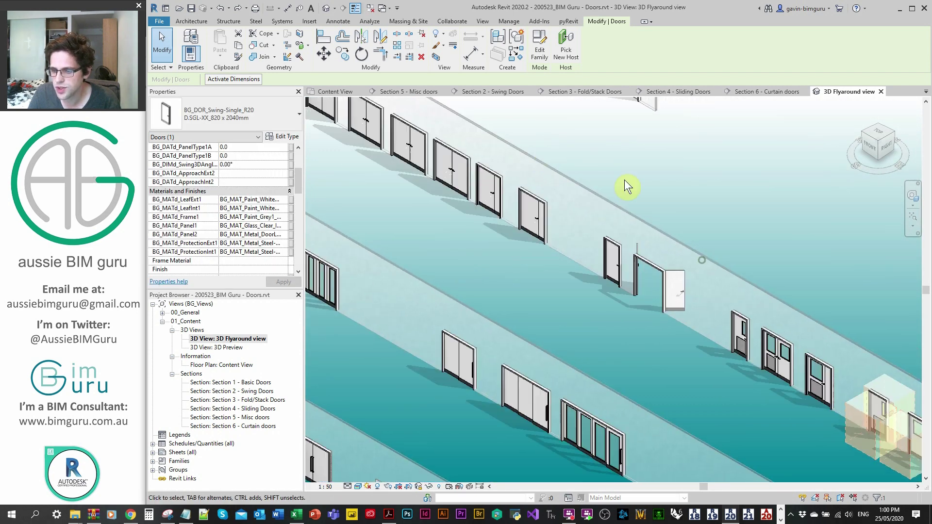
scroll(668, 193, "down", 1)
middle_click_drag(688, 204, 592, 219)
scroll(607, 291, "up", 2)
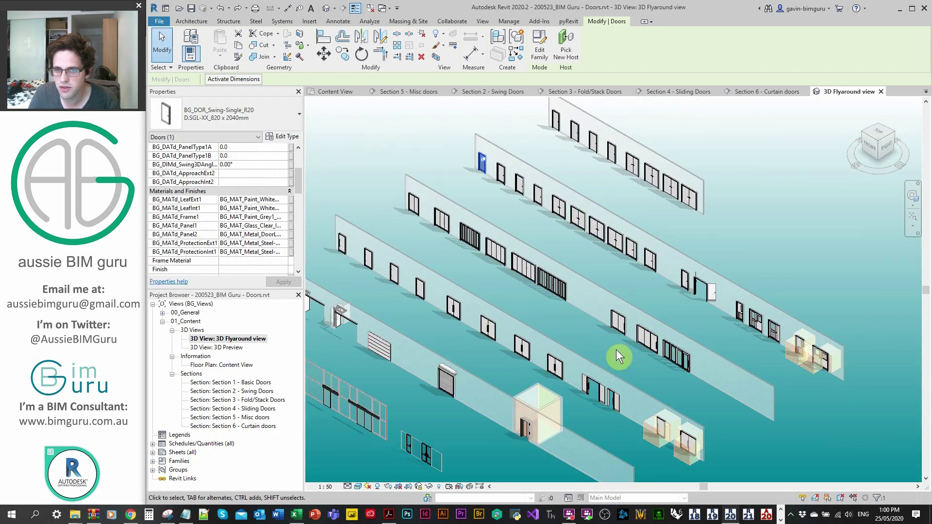
key("Escape")
left_click(474, 278)
scroll(485, 308, "up", 6)
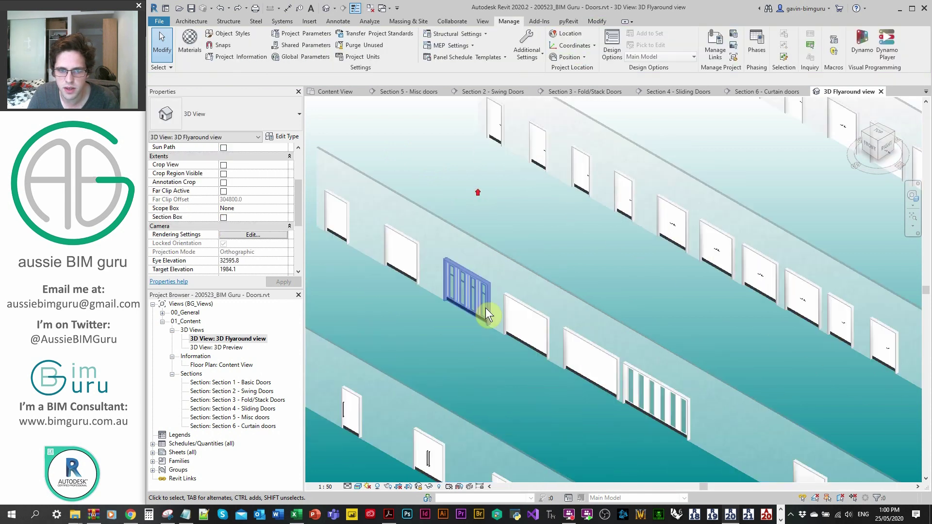
middle_click_drag(391, 348, 605, 357)
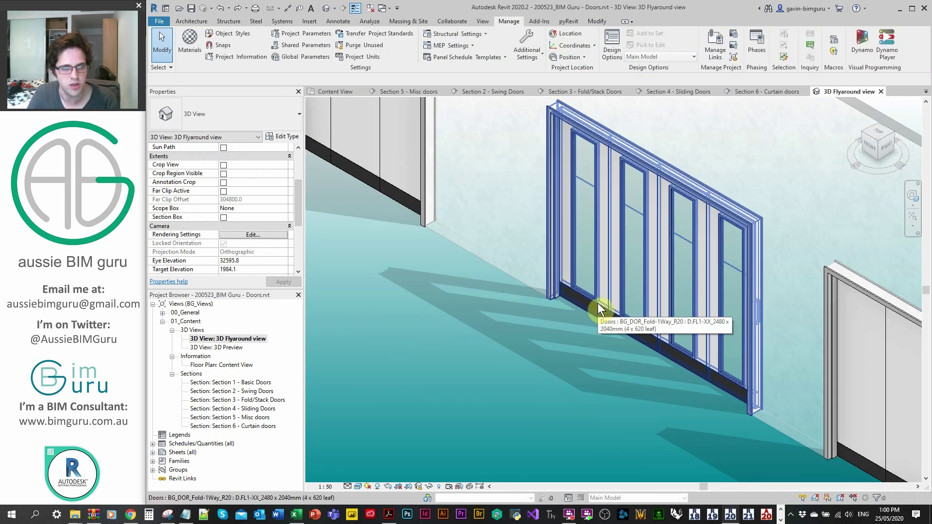
- Move over to the sliding doors, zoom out, then bring the slide presentation forward
scroll(582, 357, "down", 4)
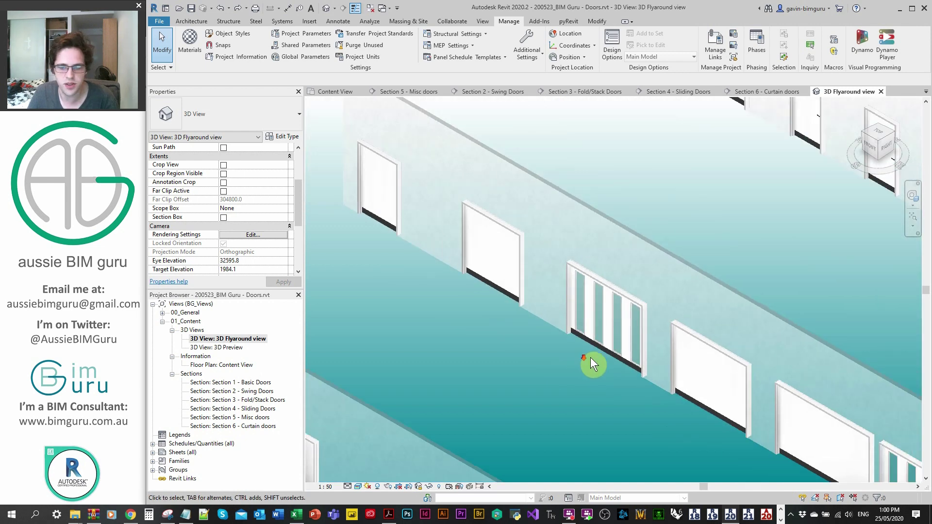
scroll(590, 357, "down", 3)
scroll(649, 298, "up", 6)
middle_click_drag(650, 298, 525, 310)
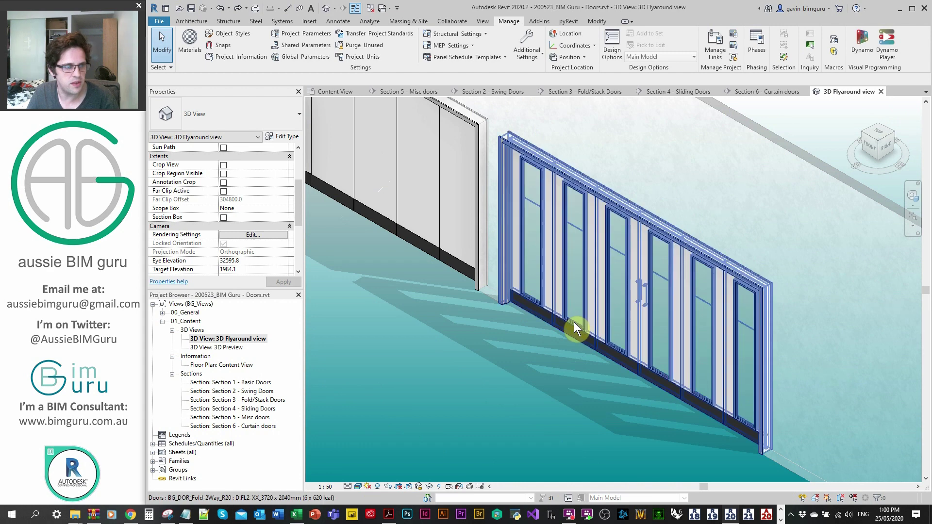
scroll(575, 322, "down", 5)
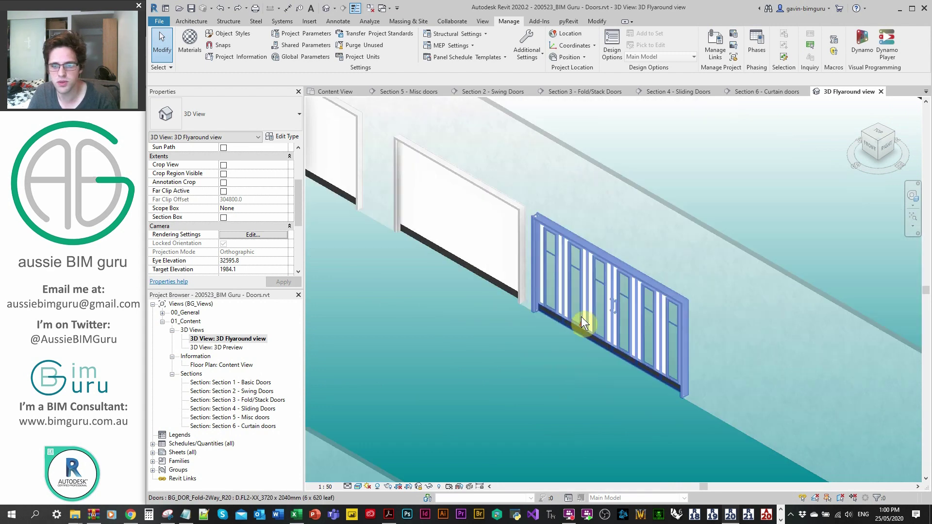
middle_click_drag(538, 270, 703, 392)
scroll(707, 399, "up", 5)
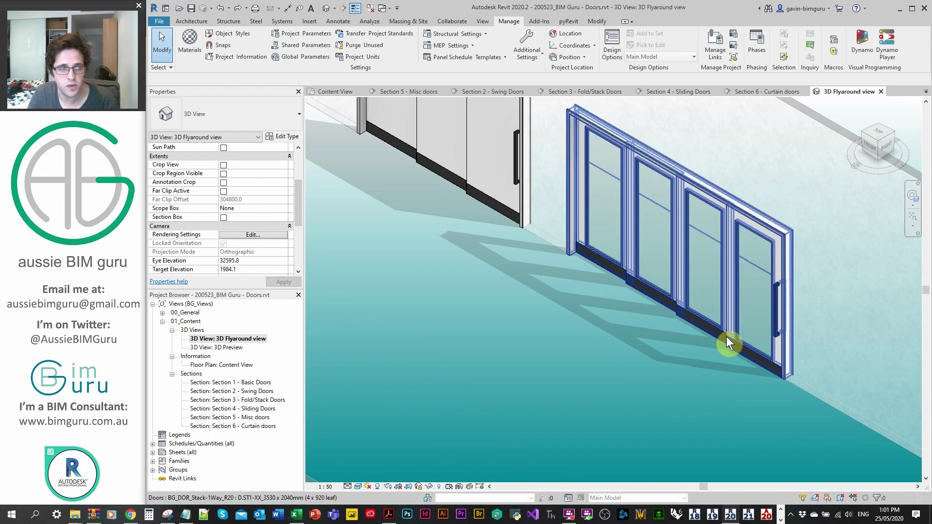
scroll(733, 334, "down", 6)
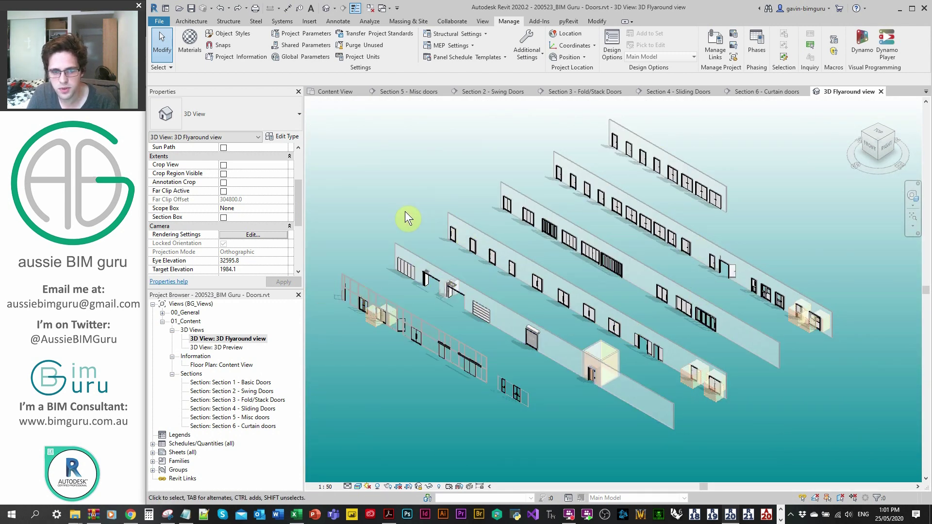
left_click(389, 514)
- Scroll past the 'Files are on github' slide to the closing 'BIM Guru Content About / Demo' slide
scroll(407, 470, "down", 2)
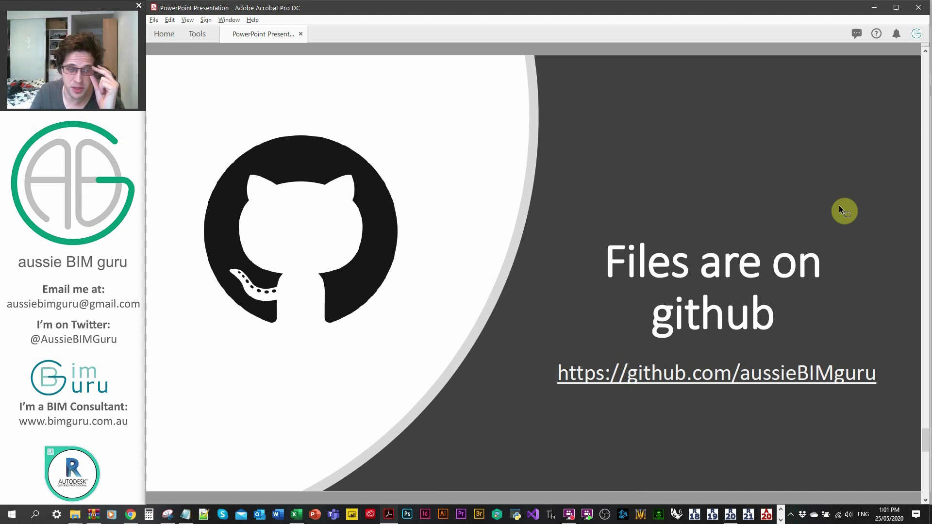
scroll(839, 205, "down", 3)
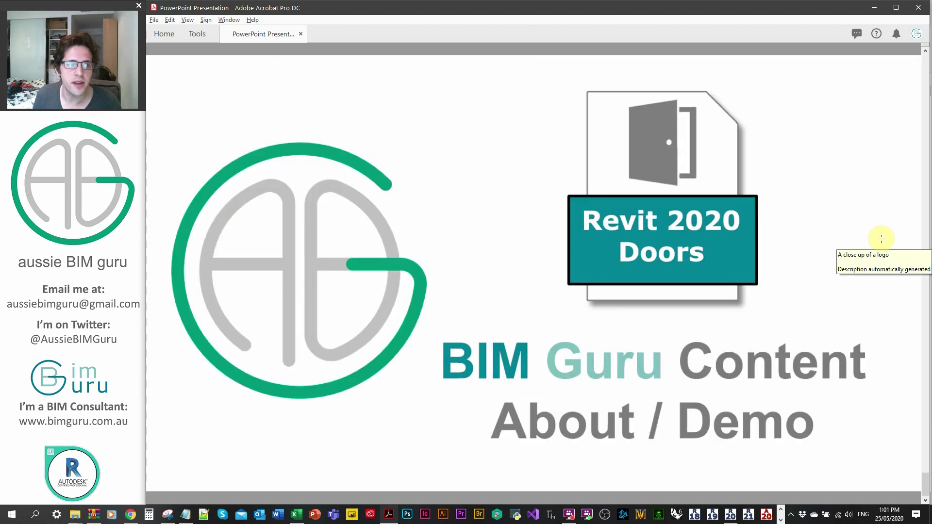